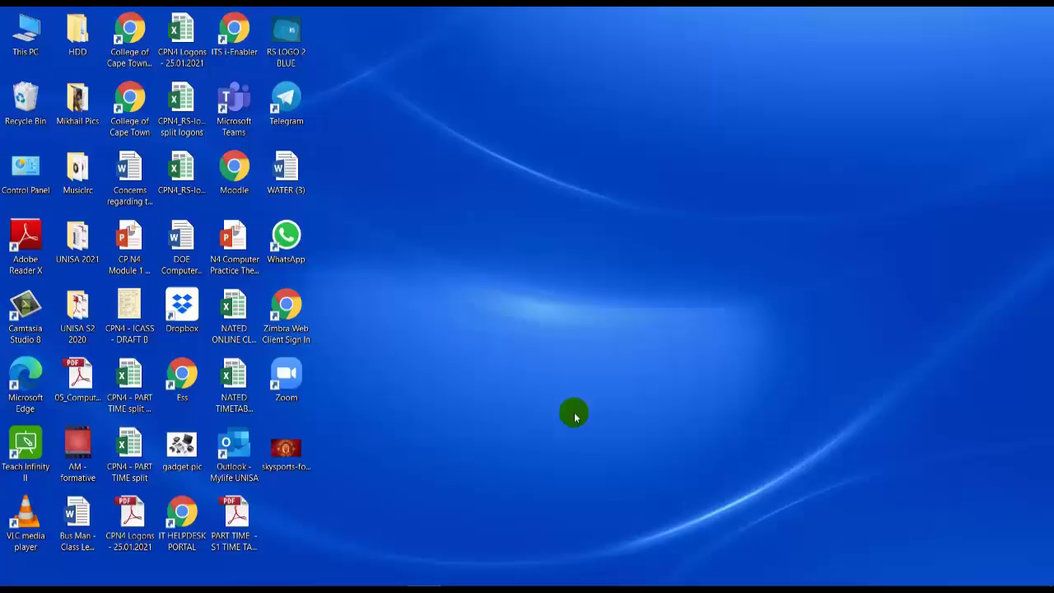
Search the computer for PowerPoint 2016 and launch it.
{"action": "key", "text": "super+s"}
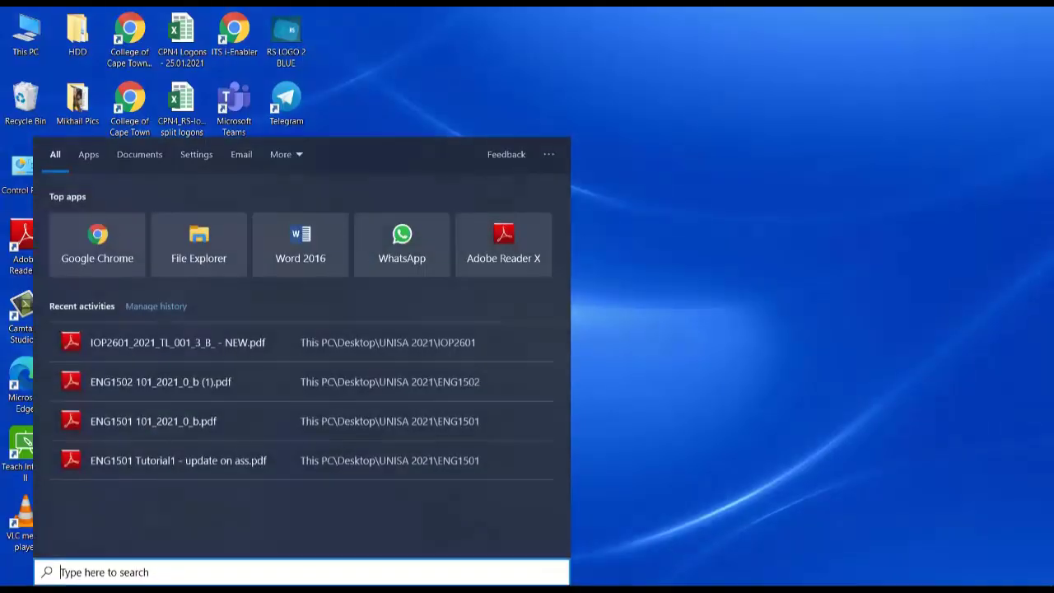
{"action": "type", "text": "power"}
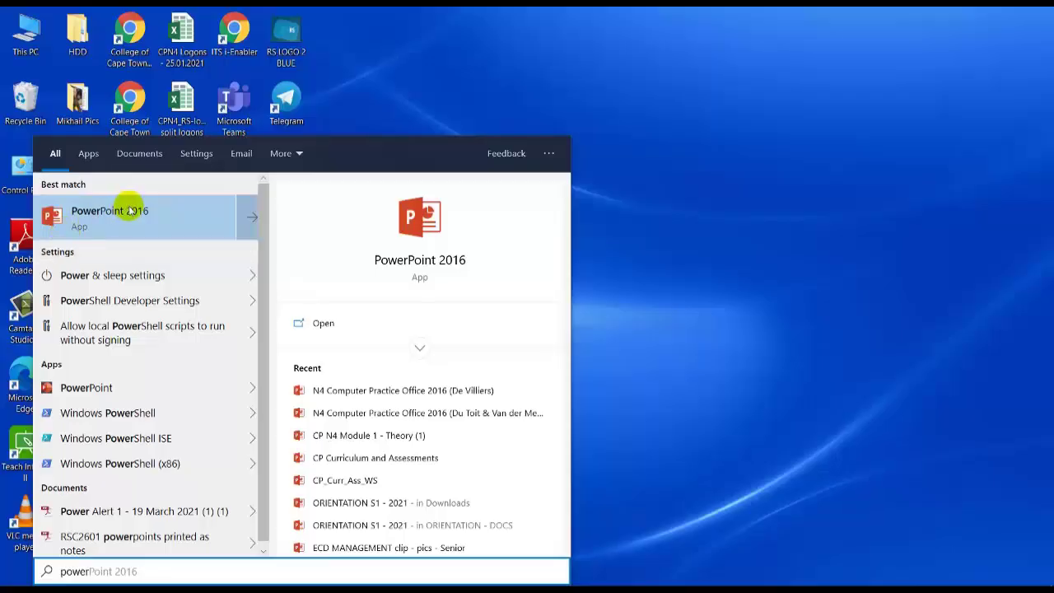
{"action": "left_click", "coordinate": [783, 318]}
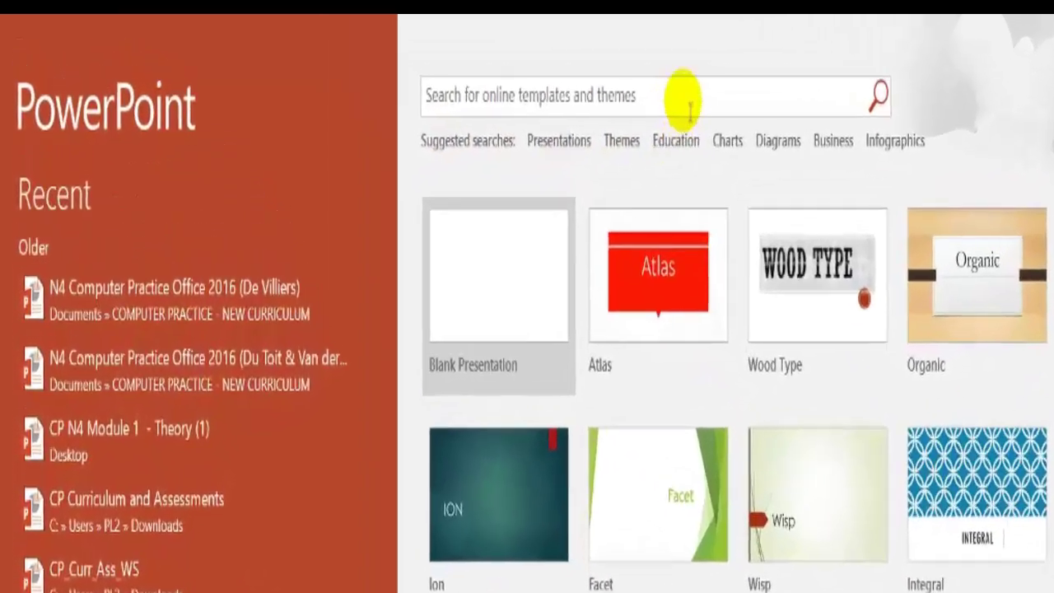
Browse the online Education templates and return to the start page's template overview.
{"action": "left_click", "coordinate": [548, 49]}
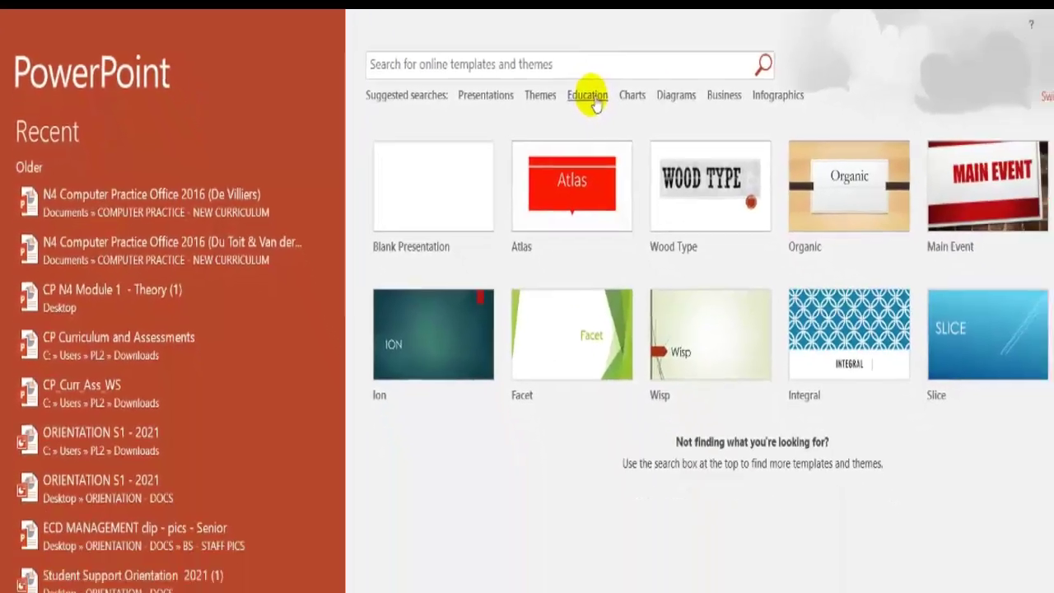
{"action": "left_click", "coordinate": [706, 158]}
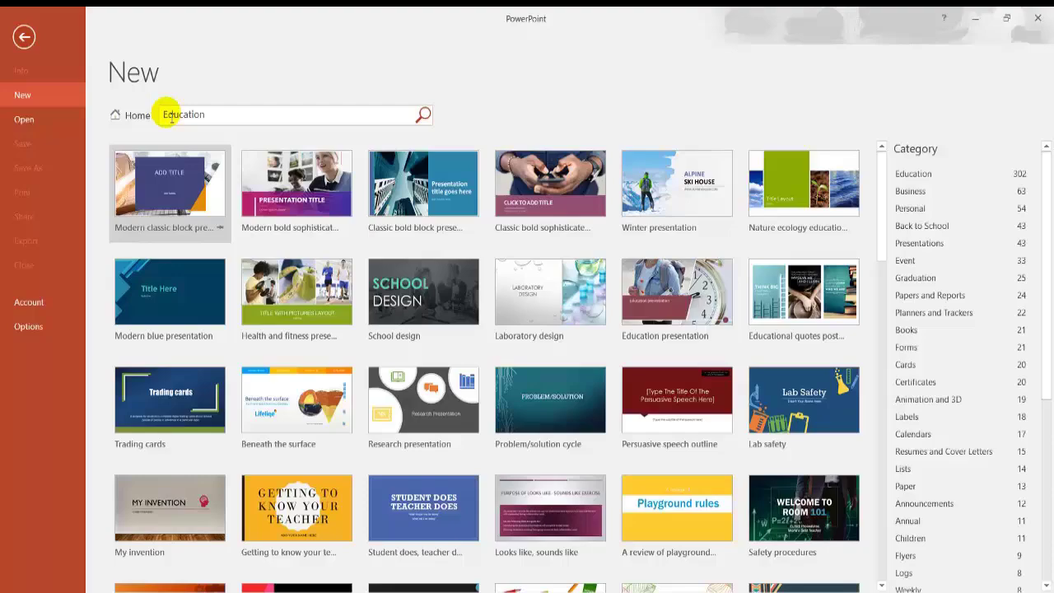
{"action": "left_click", "coordinate": [136, 116]}
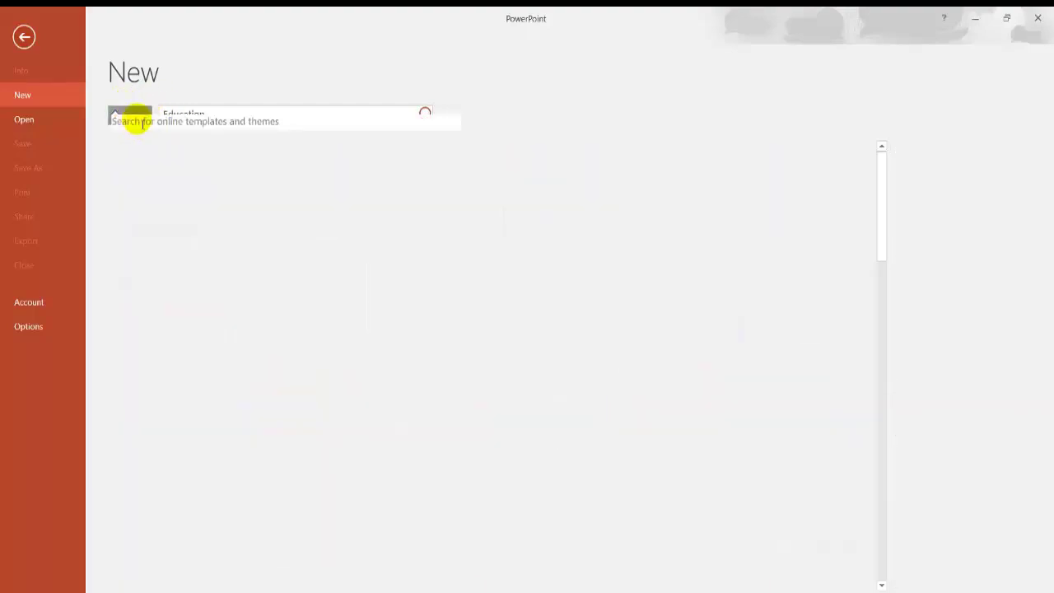
Create a blank presentation and view the Office Theme layouts offered for a new slide.
{"action": "left_click", "coordinate": [196, 213]}
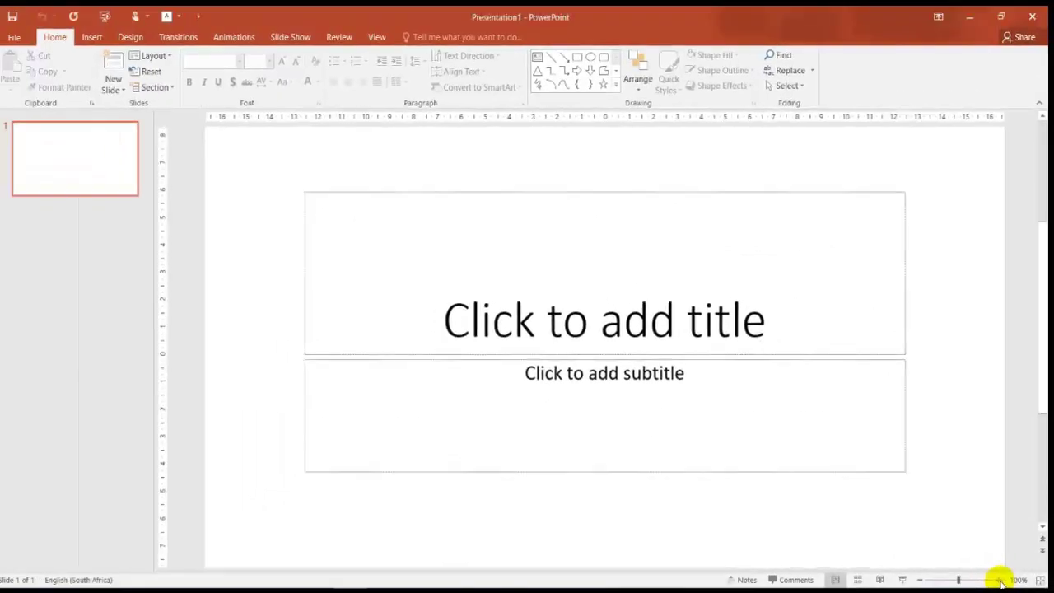
{"action": "left_click", "coordinate": [993, 579]}
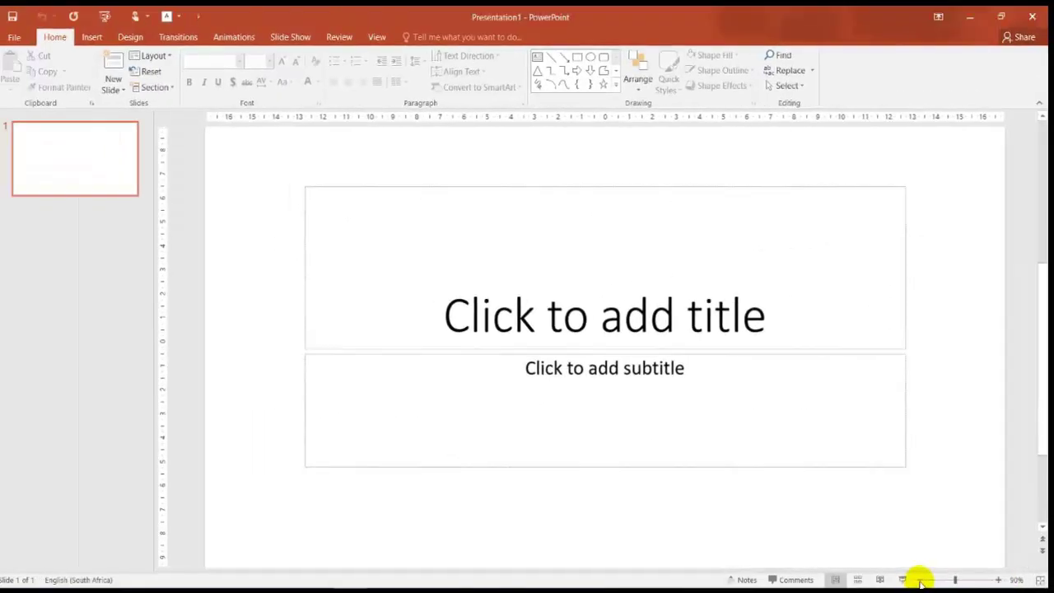
{"action": "left_click", "coordinate": [920, 581]}
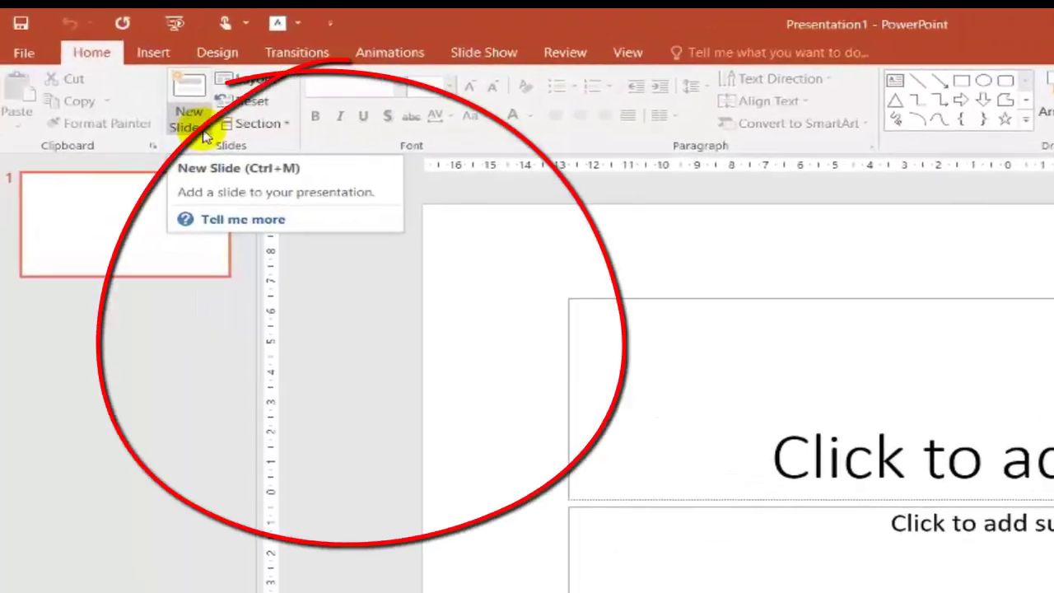
{"action": "left_click", "coordinate": [203, 134]}
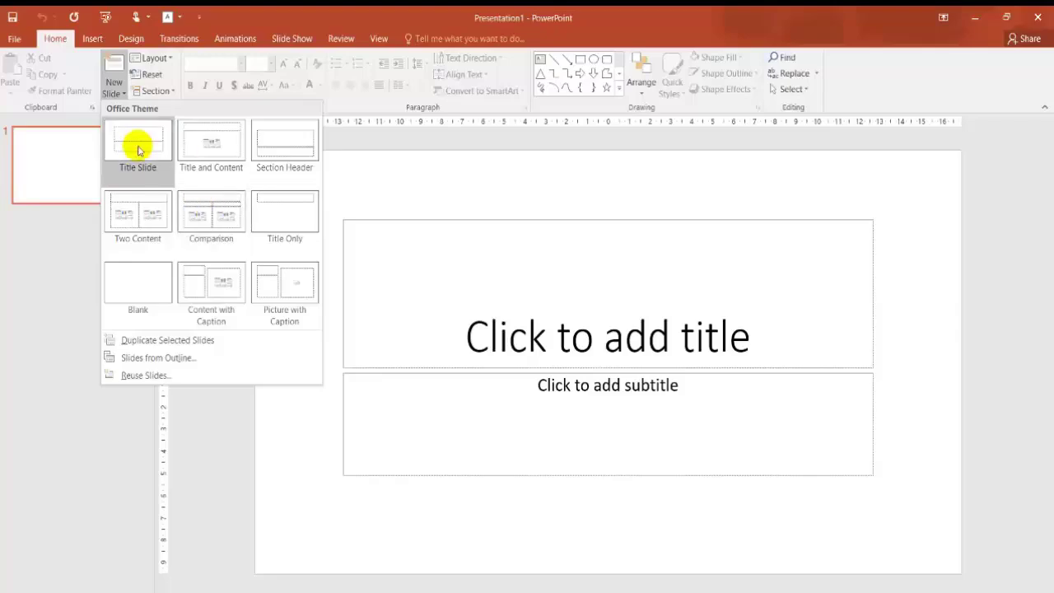
{"action": "left_click", "coordinate": [610, 309]}
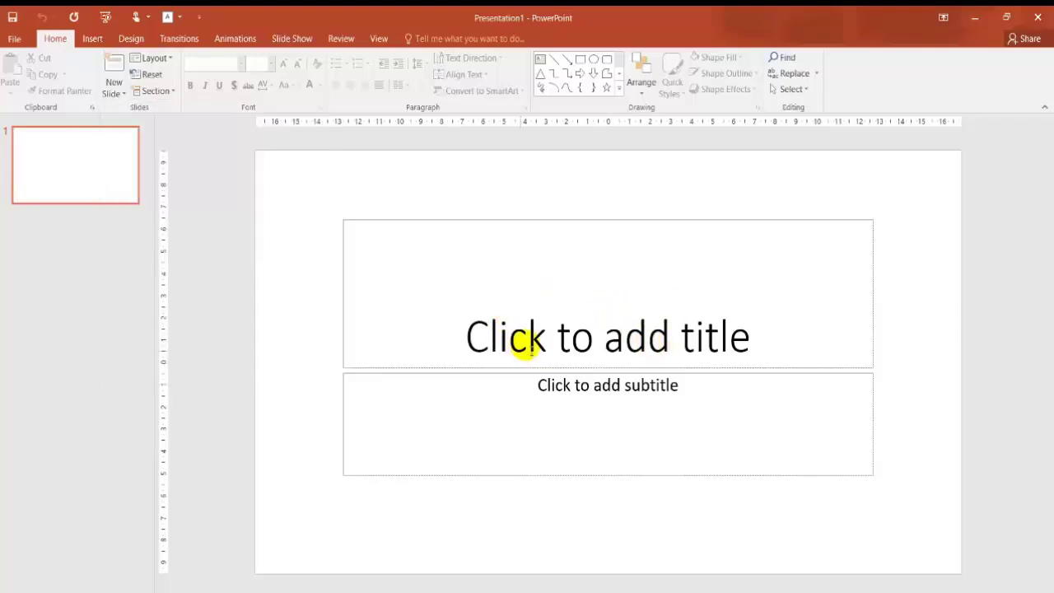
Enter "English Premier League Football" as the title of the first slide.
{"action": "left_click", "coordinate": [608, 341]}
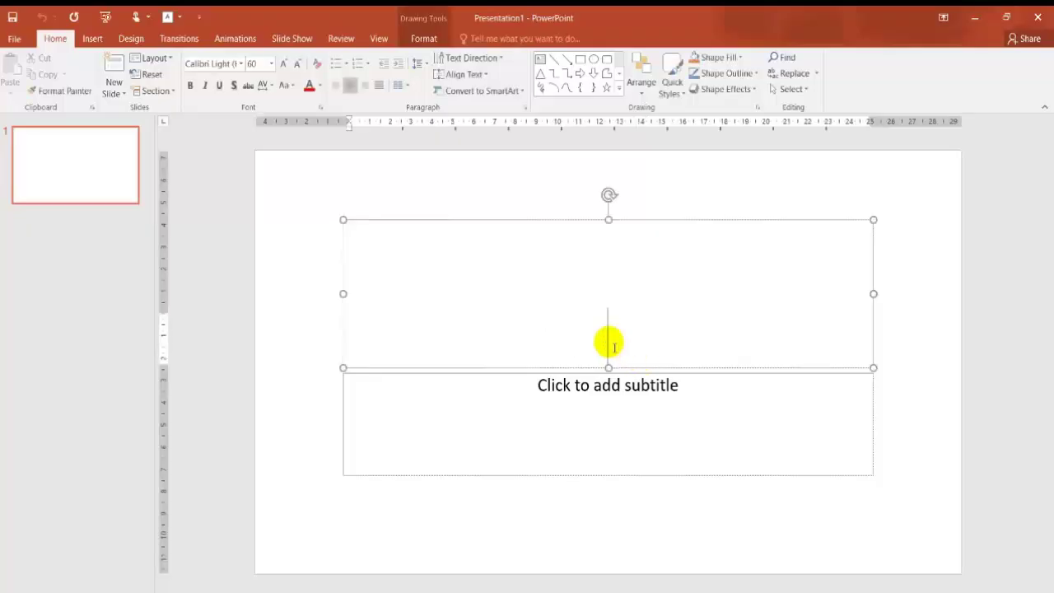
{"action": "type", "text": "Engli"}
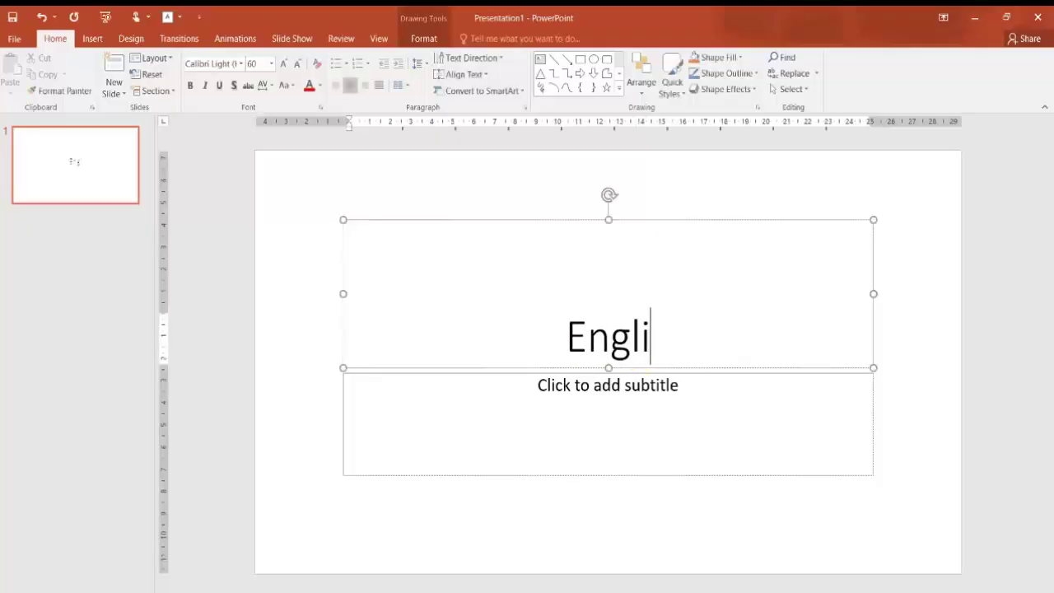
{"action": "type", "text": "sh Prem"}
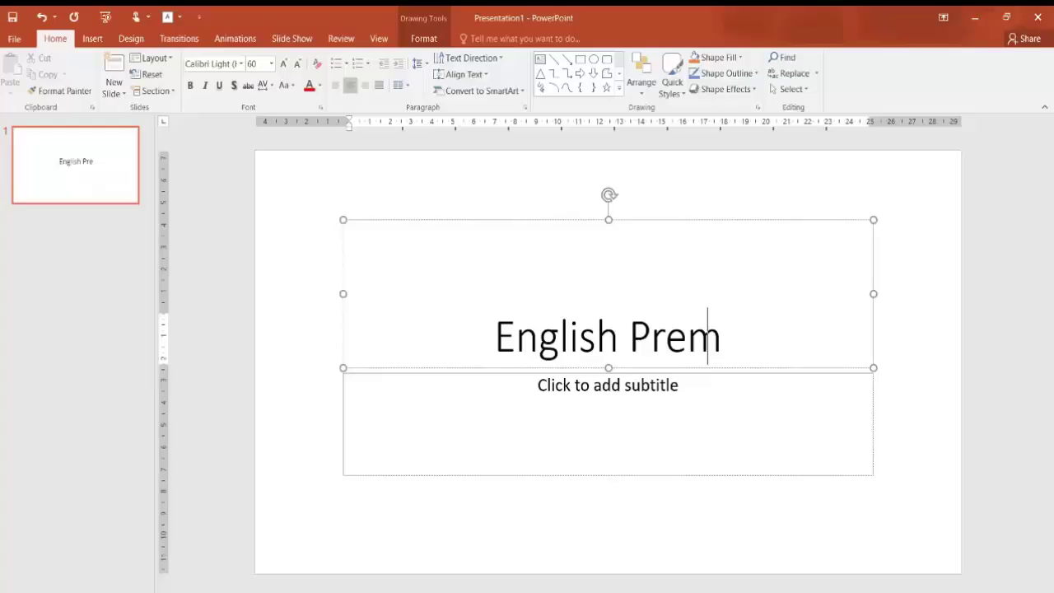
{"action": "type", "text": "ier Leag"}
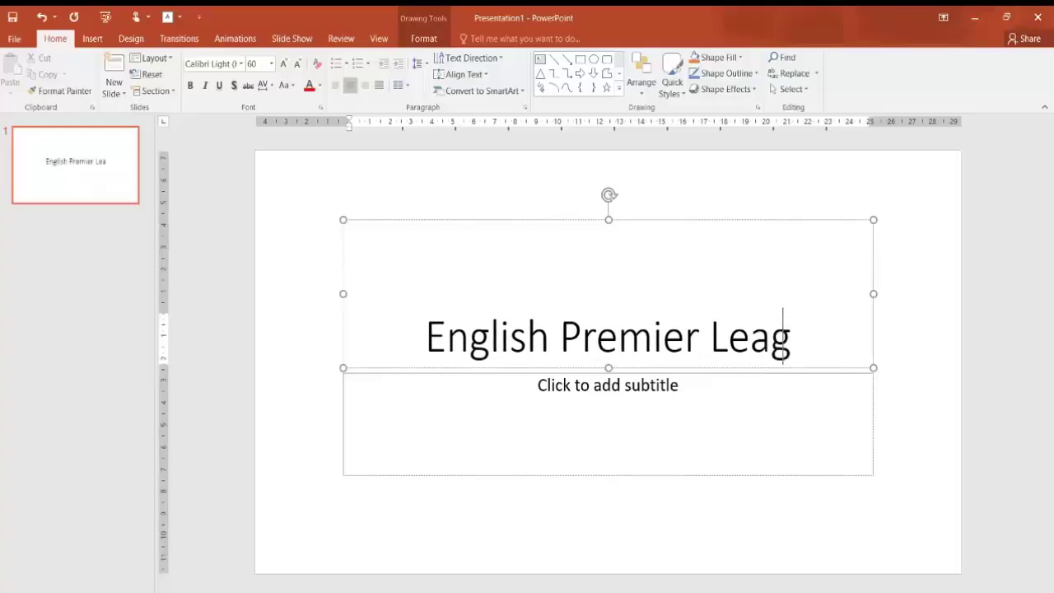
{"action": "type", "text": "ue Foo"}
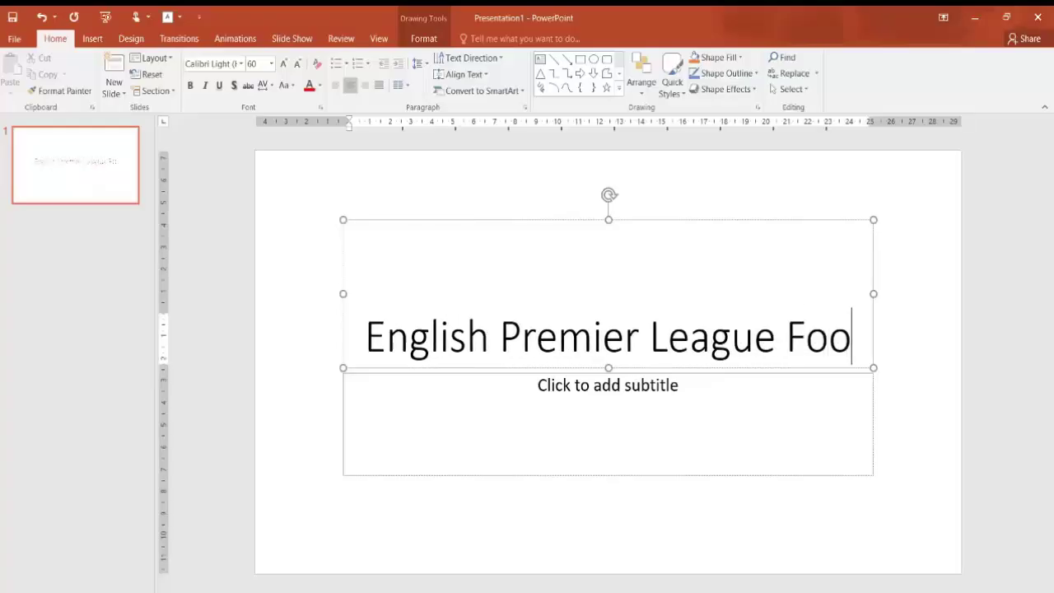
{"action": "type", "text": "tball"}
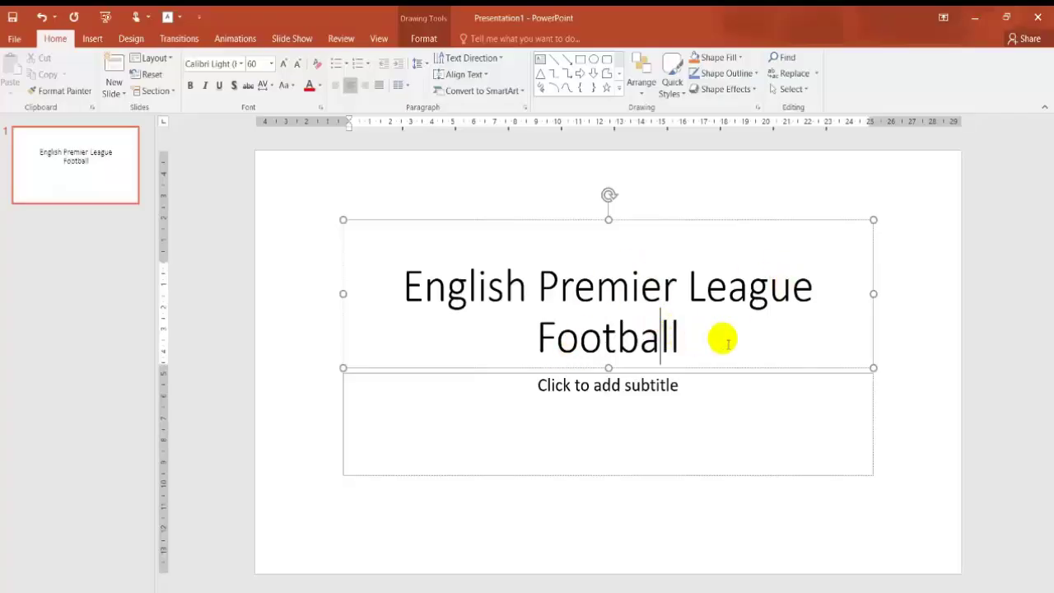
Format the slide title as bold Comic Sans MS with a text shadow at font size 66.
{"action": "left_click_drag", "start_coordinate": [722, 337], "coordinate": [349, 291]}
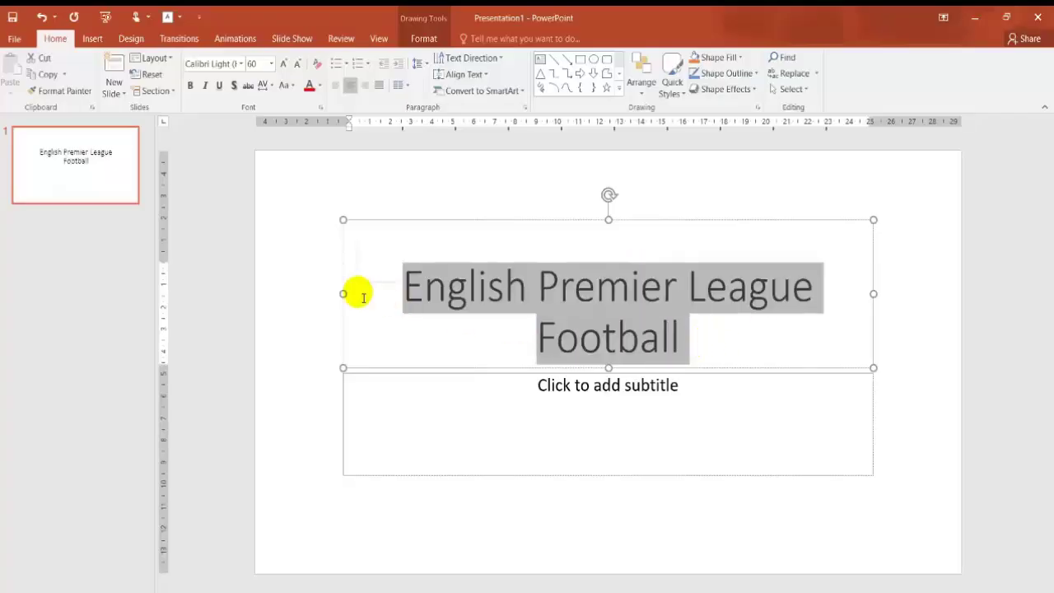
{"action": "left_click", "coordinate": [190, 85]}
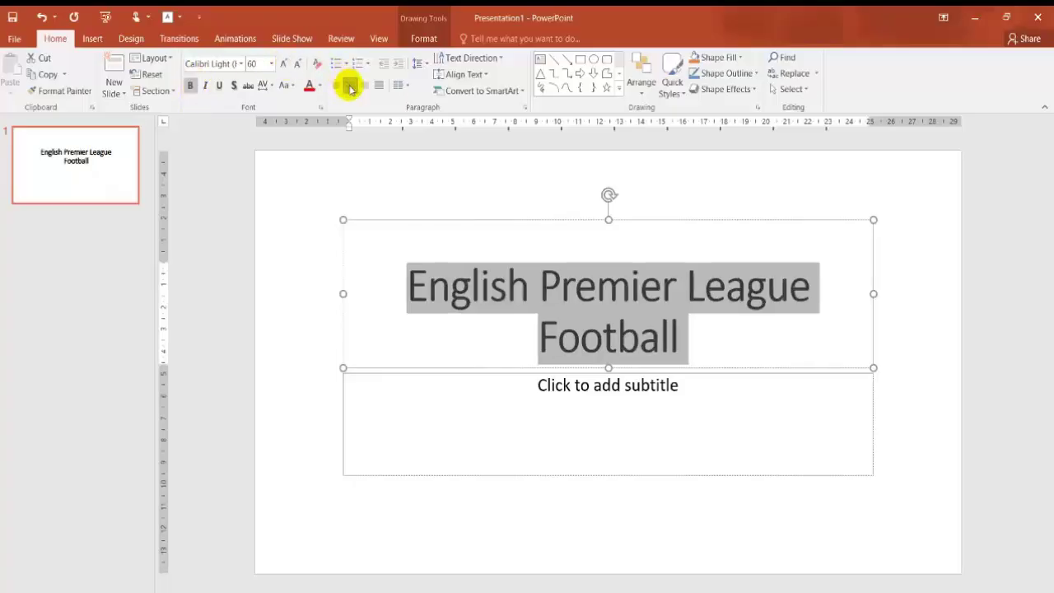
{"action": "left_click", "coordinate": [241, 66]}
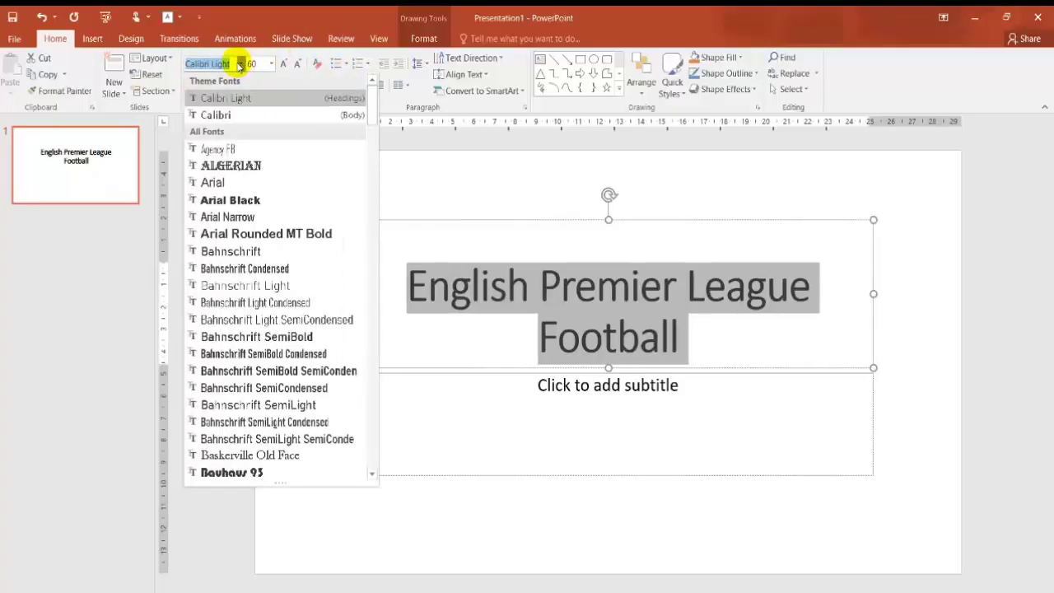
{"action": "scroll", "coordinate": [252, 354], "scroll_direction": "down", "scroll_amount": 7}
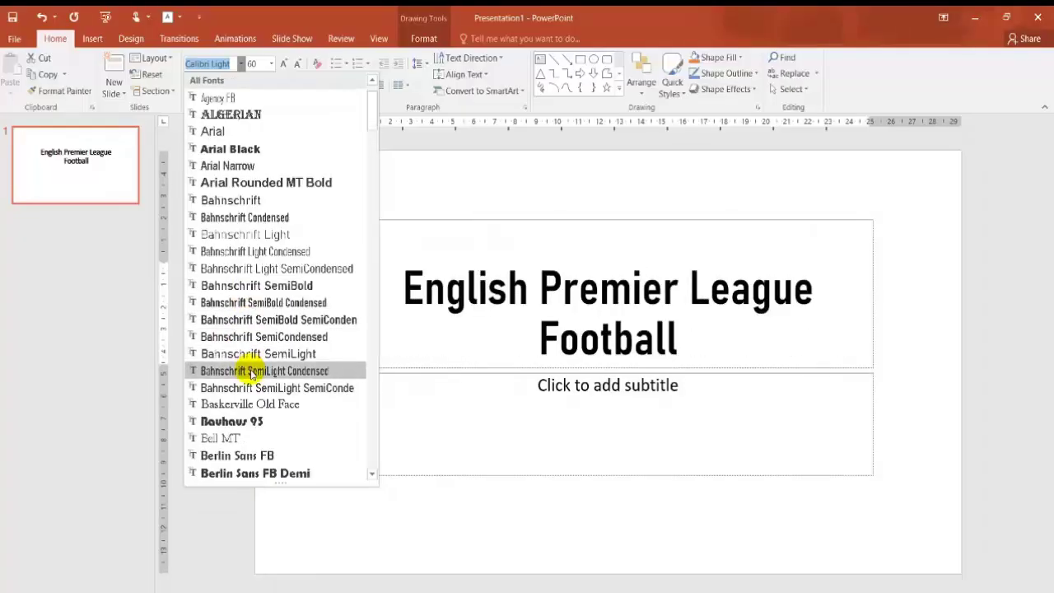
{"action": "scroll", "coordinate": [251, 394], "scroll_direction": "down", "scroll_amount": 3}
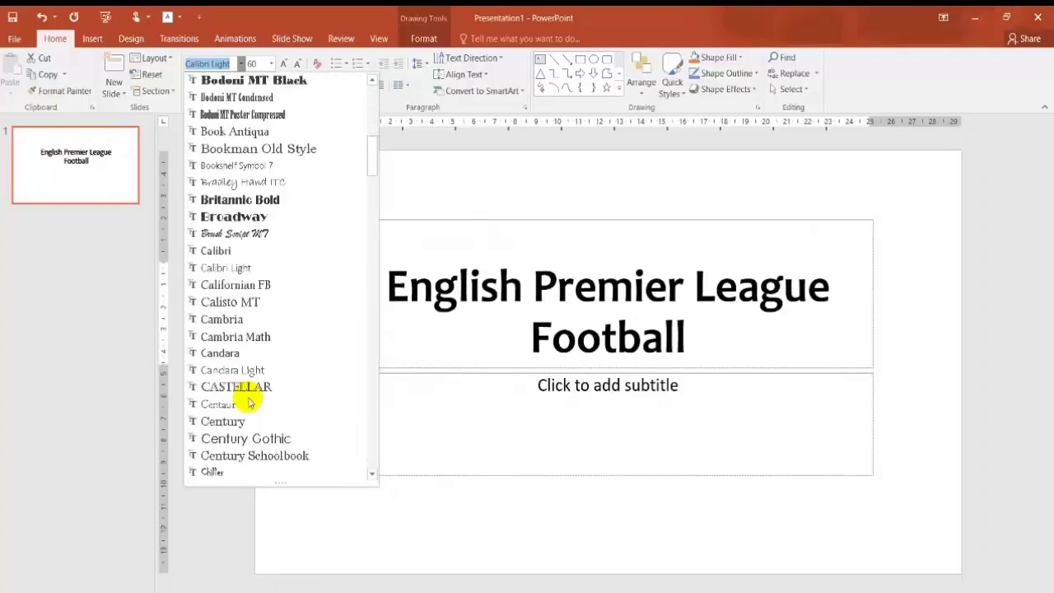
{"action": "scroll", "coordinate": [253, 439], "scroll_direction": "down", "scroll_amount": 1}
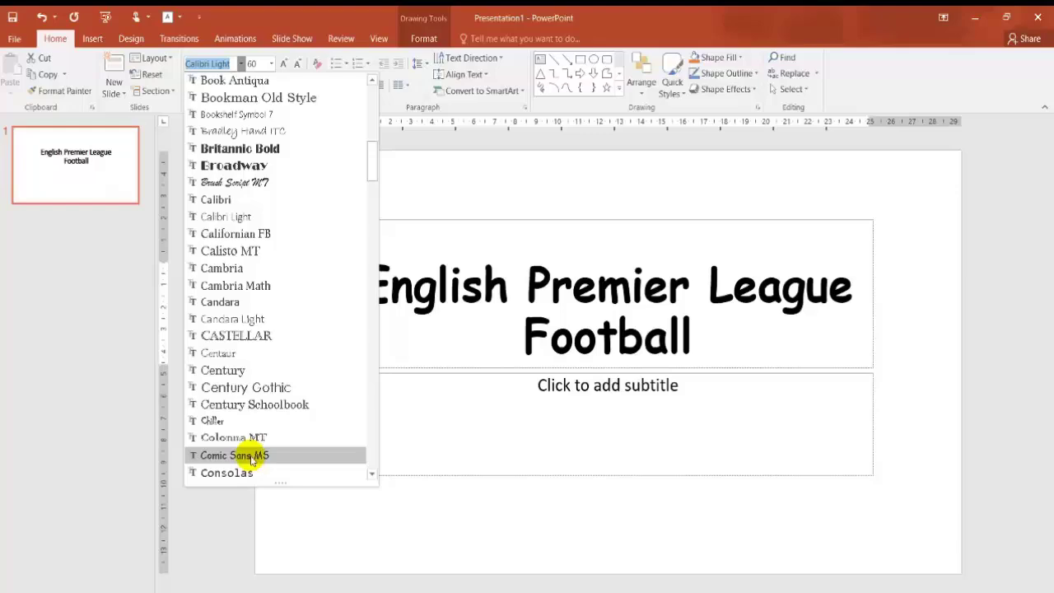
{"action": "left_click", "coordinate": [239, 455]}
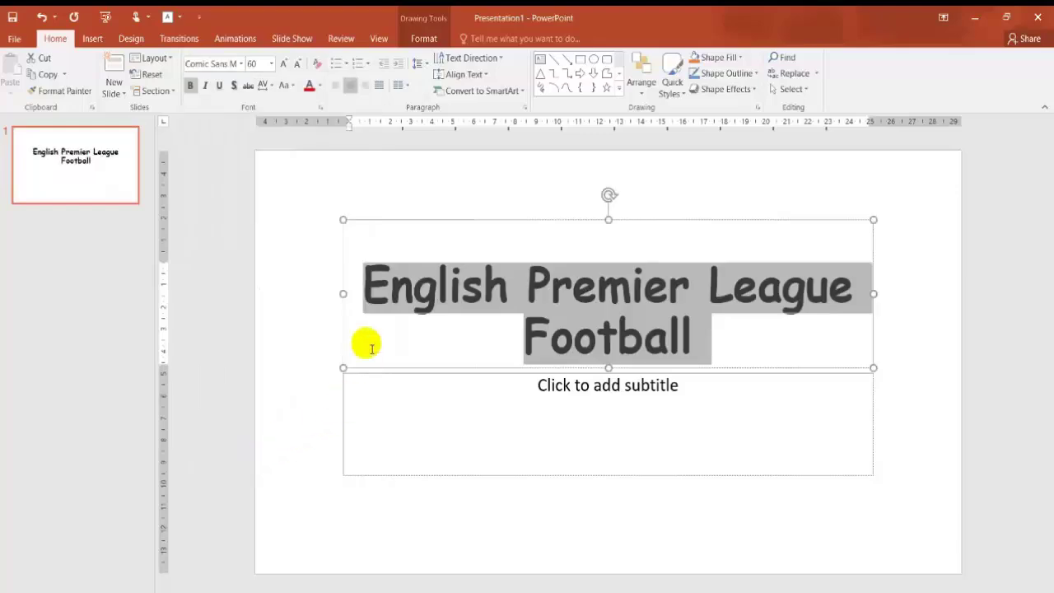
{"action": "left_click", "coordinate": [235, 85]}
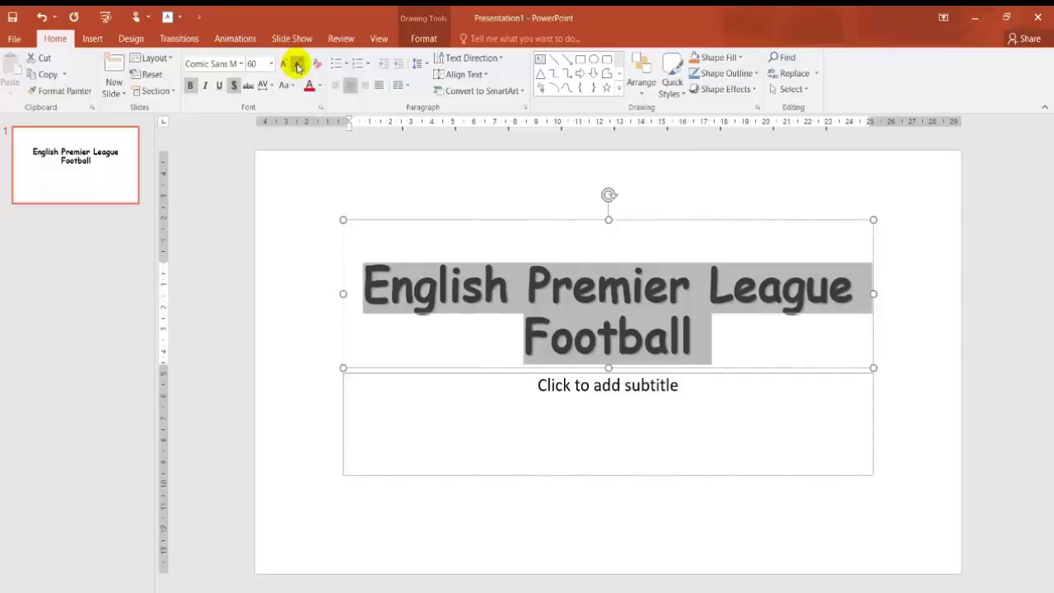
{"action": "left_click", "coordinate": [281, 65]}
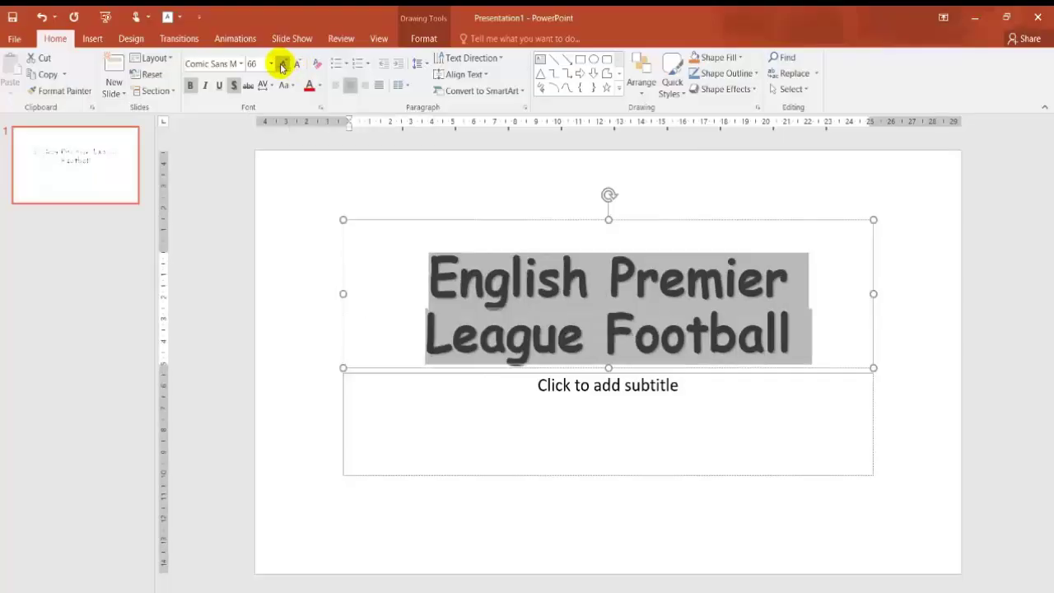
Enter "Best teams" as the subtitle of the title slide.
{"action": "left_click", "coordinate": [590, 456]}
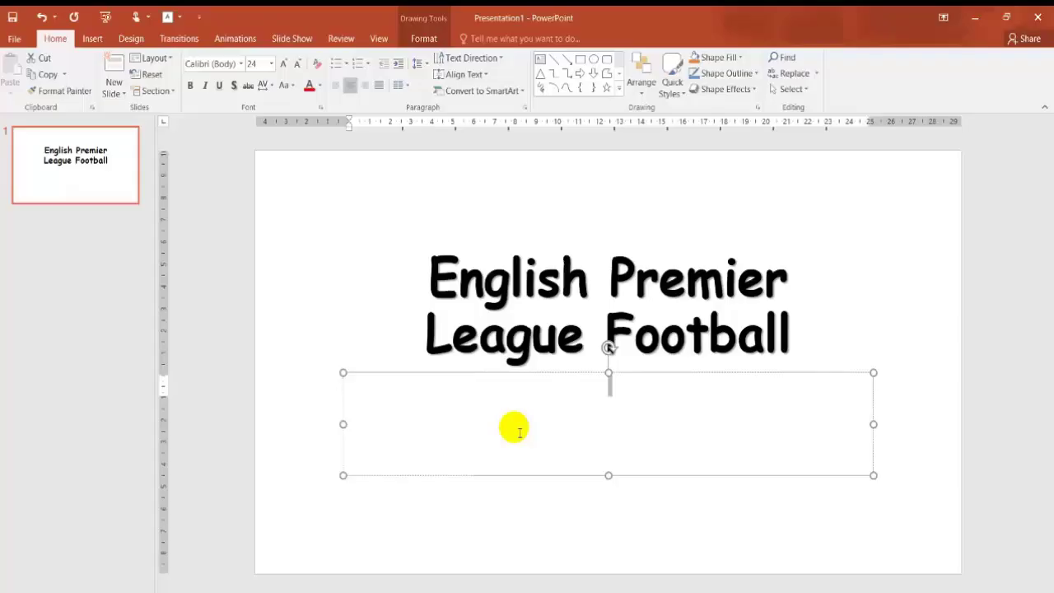
{"action": "left_click", "coordinate": [295, 301]}
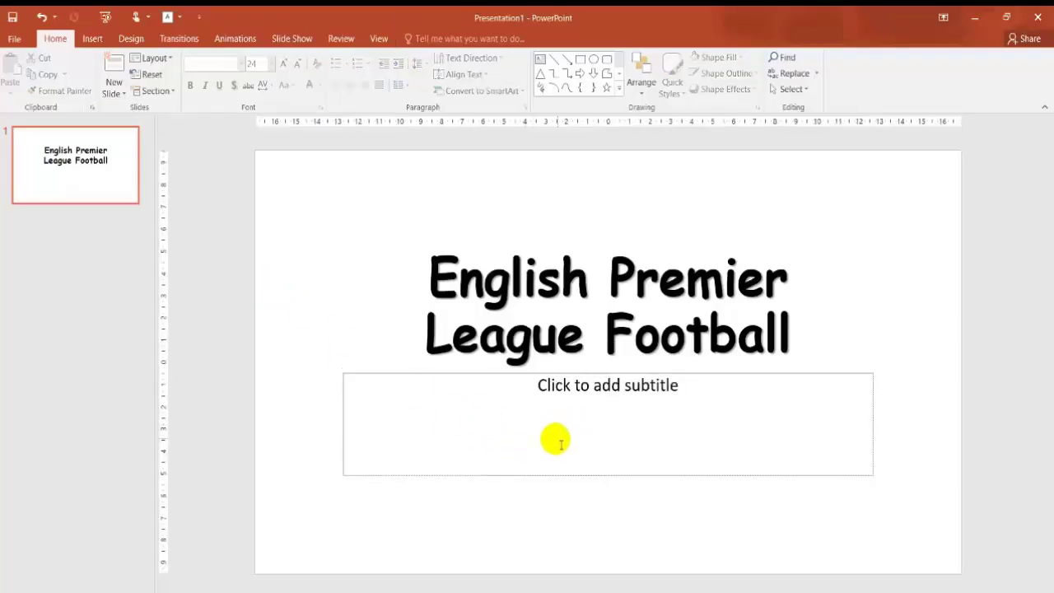
{"action": "left_click", "coordinate": [616, 387]}
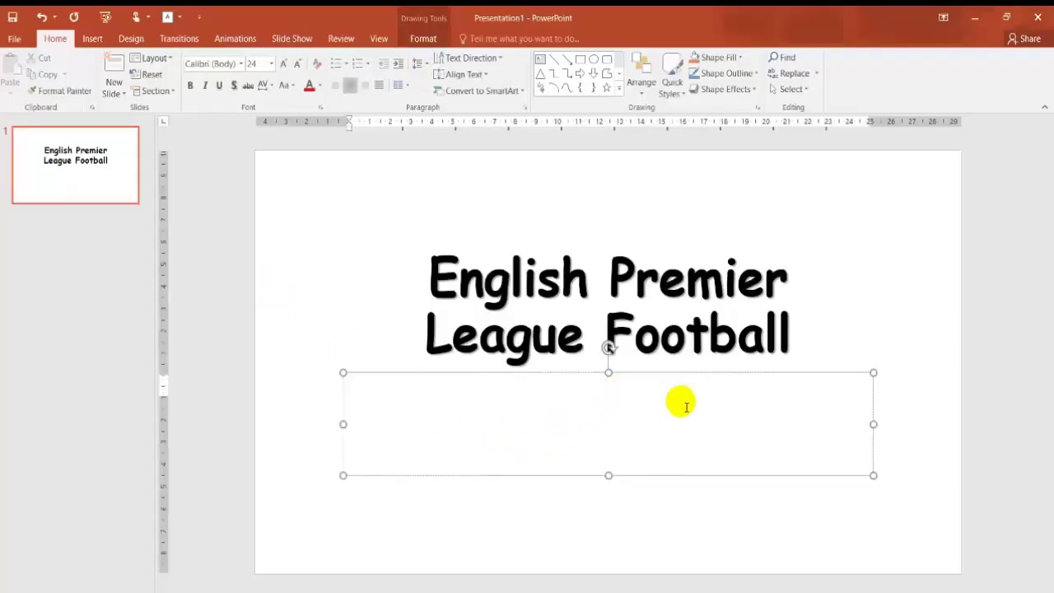
{"action": "type", "text": "Best teams"}
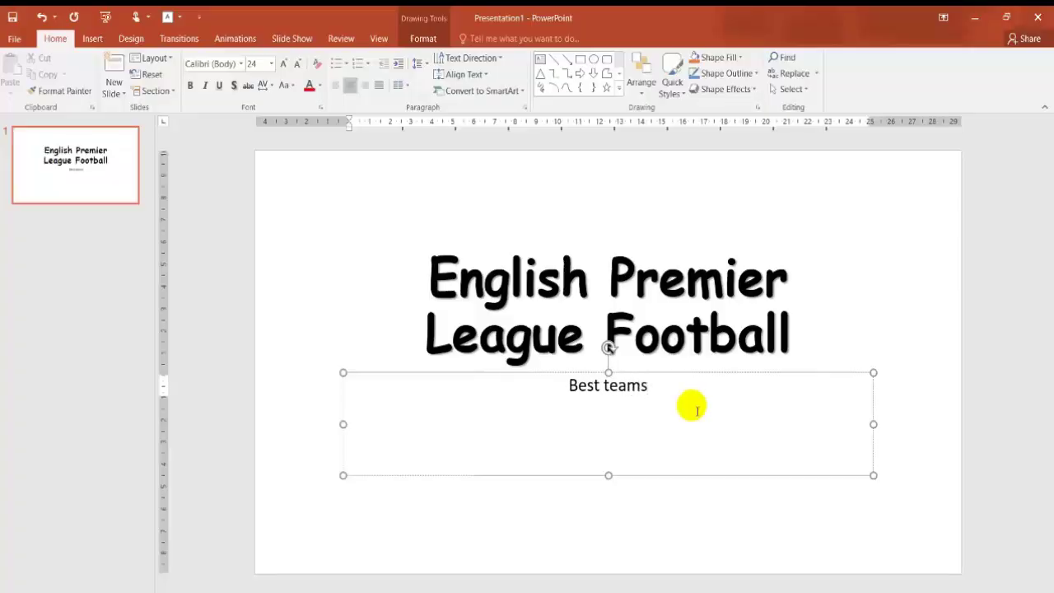
Format the "Best teams" subtitle as bold Comic Sans MS and align it to the right.
{"action": "left_click_drag", "start_coordinate": [681, 395], "coordinate": [568, 385]}
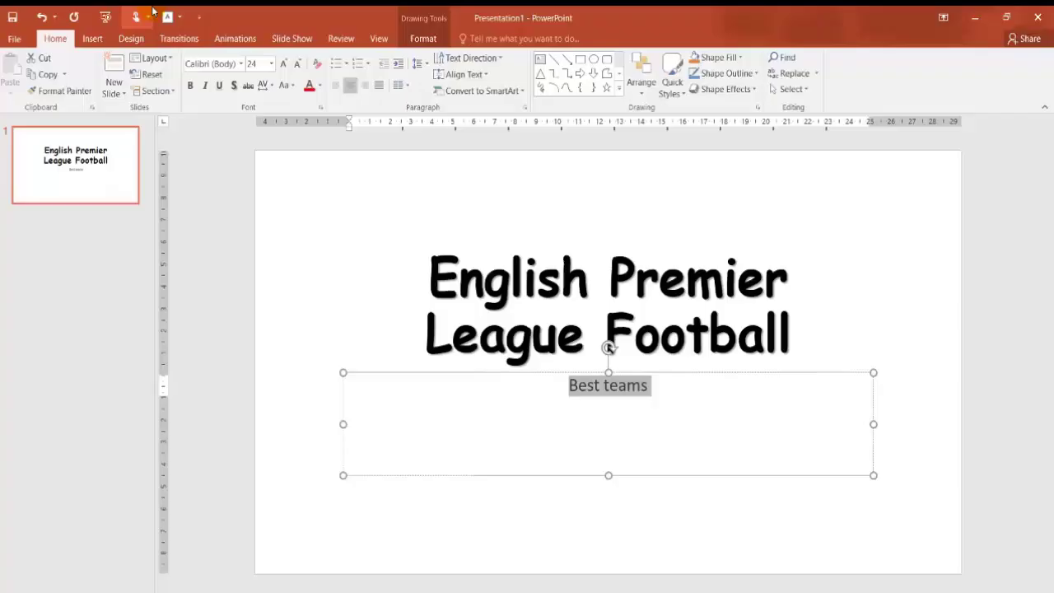
{"action": "left_click", "coordinate": [191, 86]}
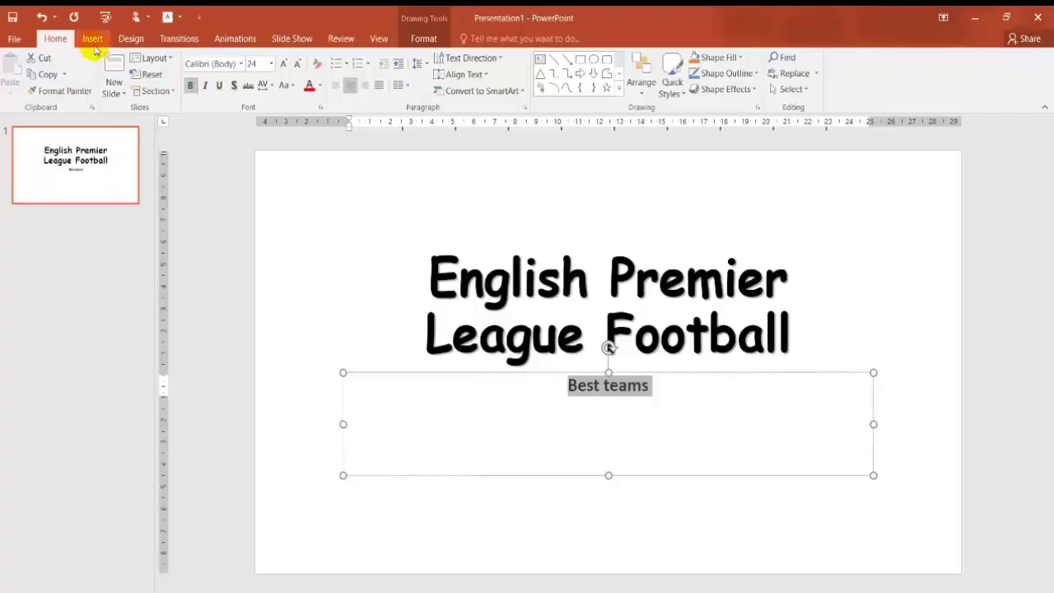
{"action": "left_click", "coordinate": [242, 66]}
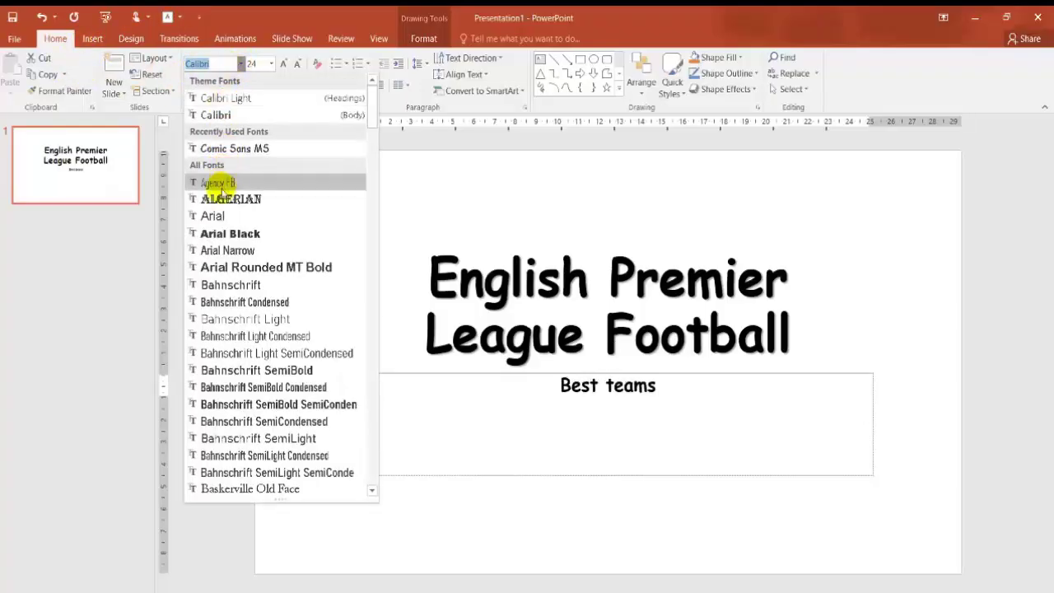
{"action": "left_click", "coordinate": [228, 153]}
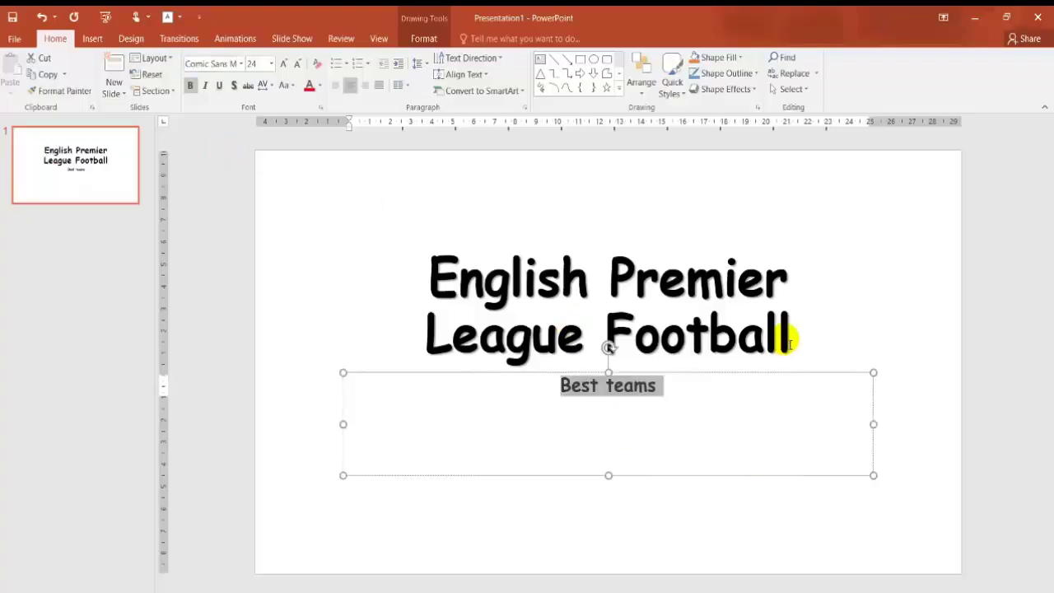
{"action": "left_click", "coordinate": [363, 86]}
{"action": "left_click", "coordinate": [840, 294]}
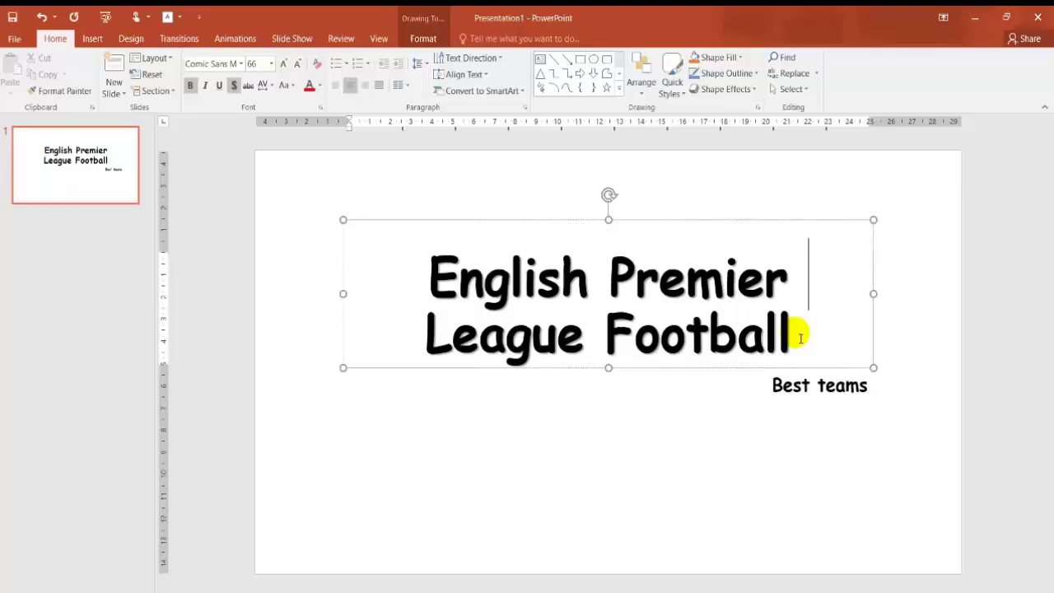
{"action": "left_click_drag", "start_coordinate": [796, 329], "coordinate": [471, 259]}
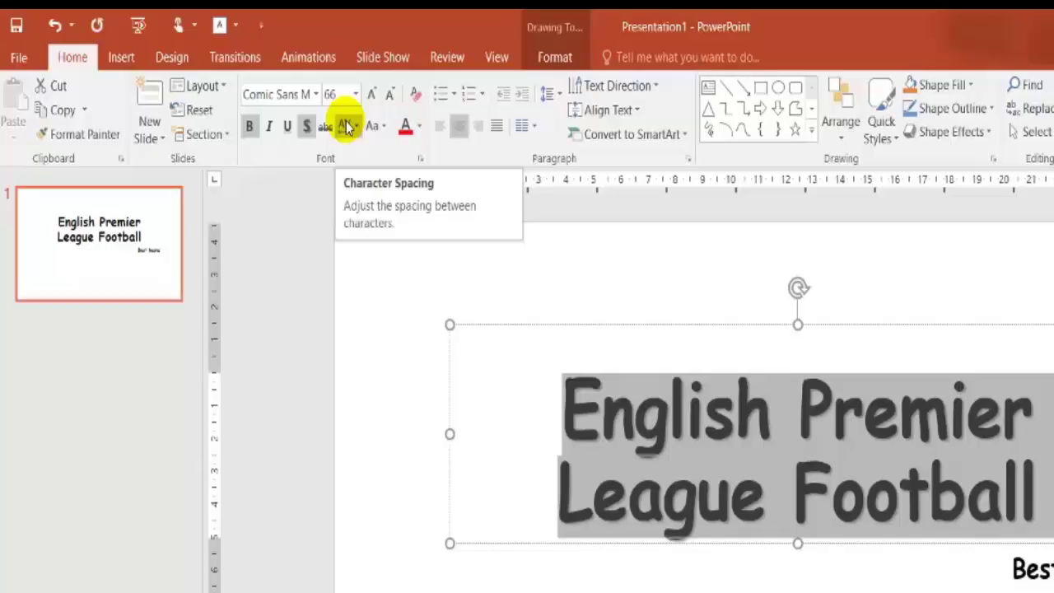
{"action": "left_click", "coordinate": [381, 131]}
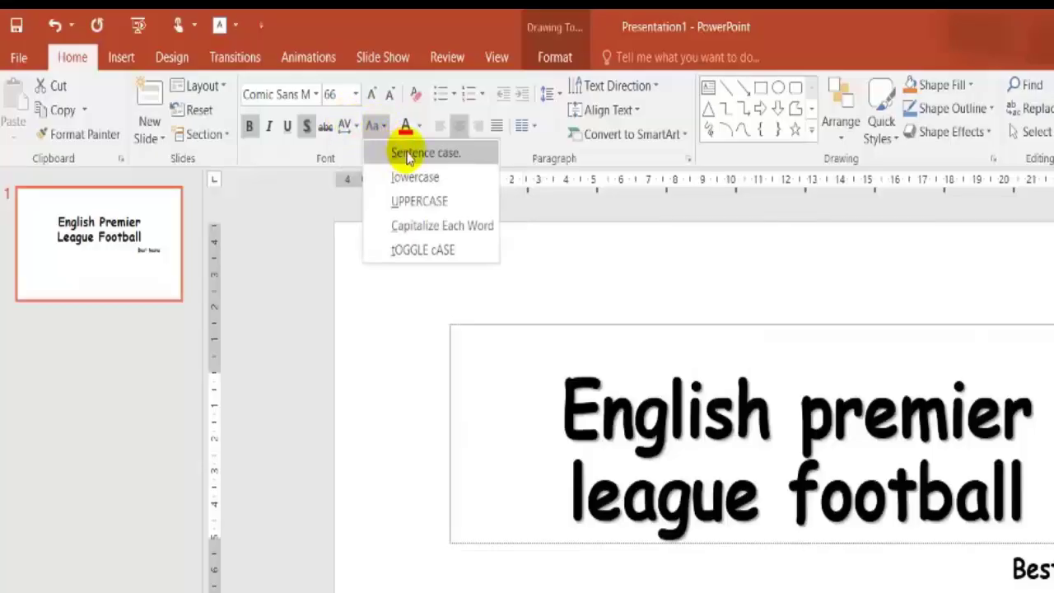
{"action": "left_click", "coordinate": [419, 229]}
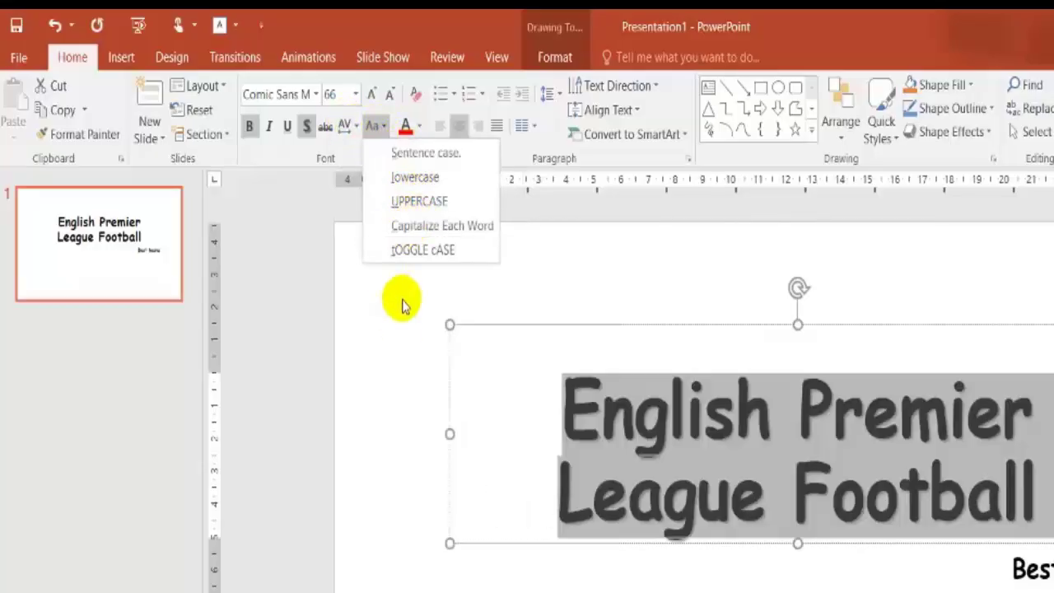
Change the "Best teams" subtitle to uppercase and color its text dark orange.
{"action": "left_click", "coordinate": [1001, 583]}
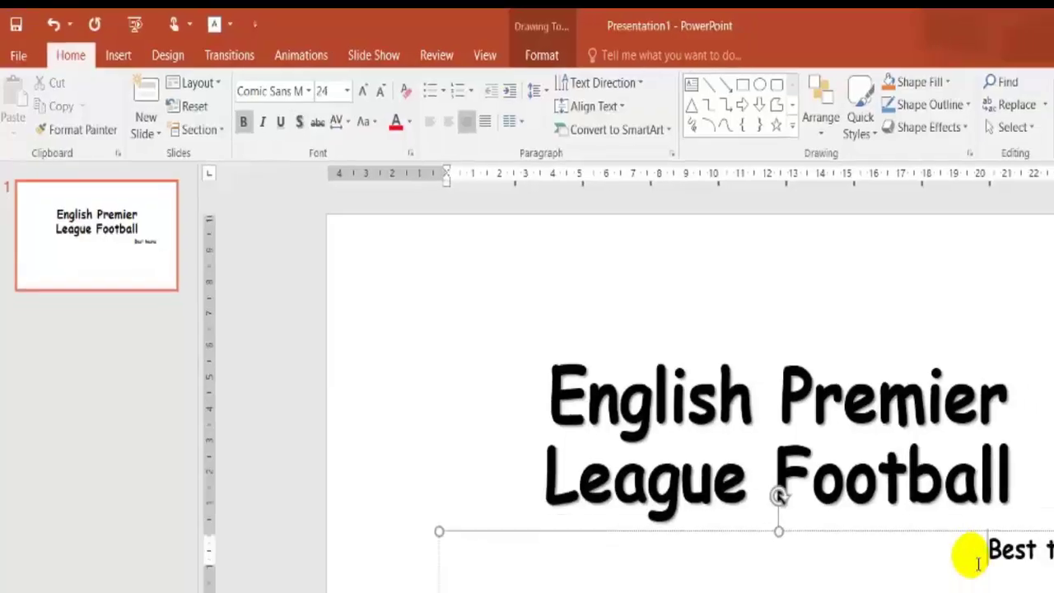
{"action": "left_click_drag", "start_coordinate": [978, 563], "coordinate": [1053, 551]}
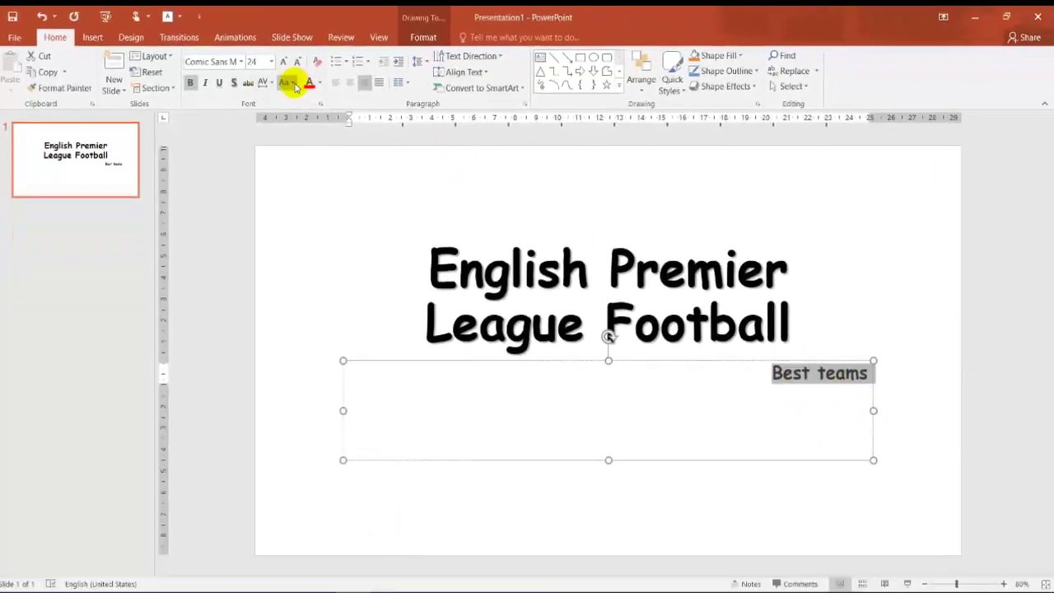
{"action": "left_click", "coordinate": [293, 84]}
{"action": "left_click", "coordinate": [318, 130]}
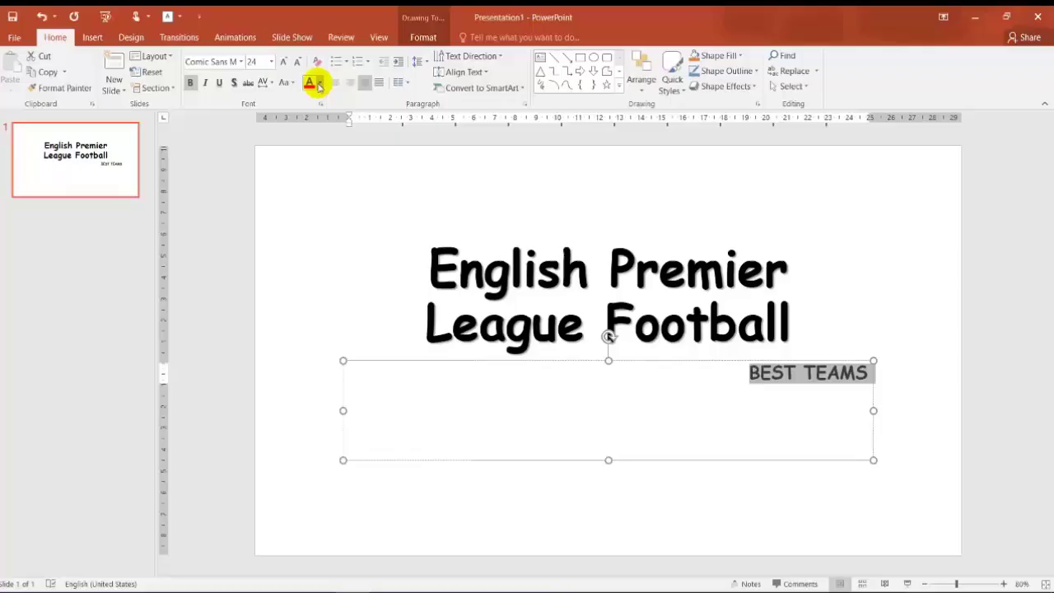
{"action": "left_click", "coordinate": [321, 83]}
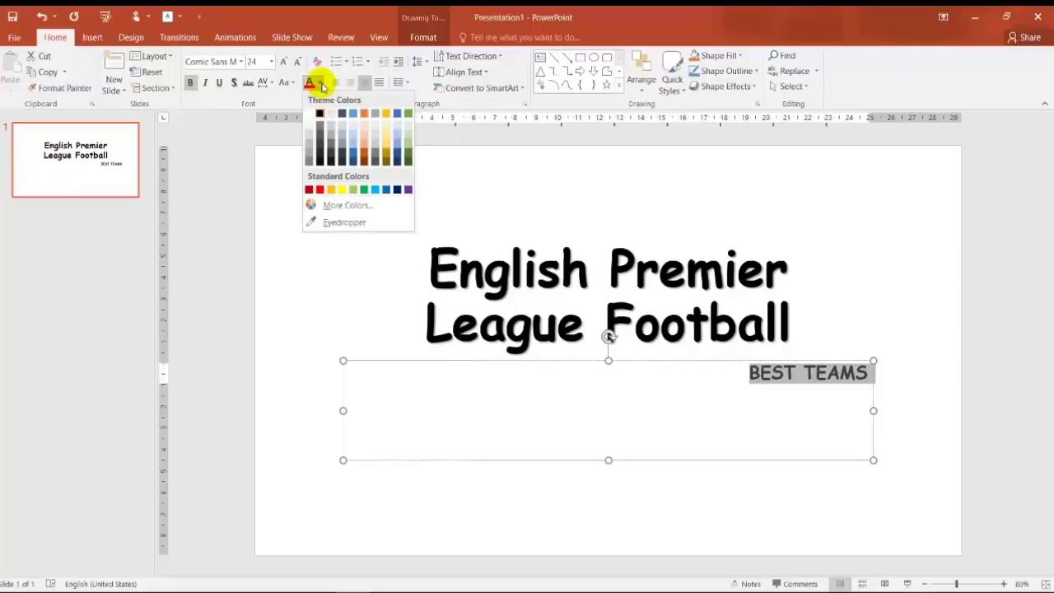
{"action": "left_click", "coordinate": [365, 157]}
Color the slide title "English Premier League Football" in the same dark orange as the subtitle.
{"action": "left_click", "coordinate": [737, 325]}
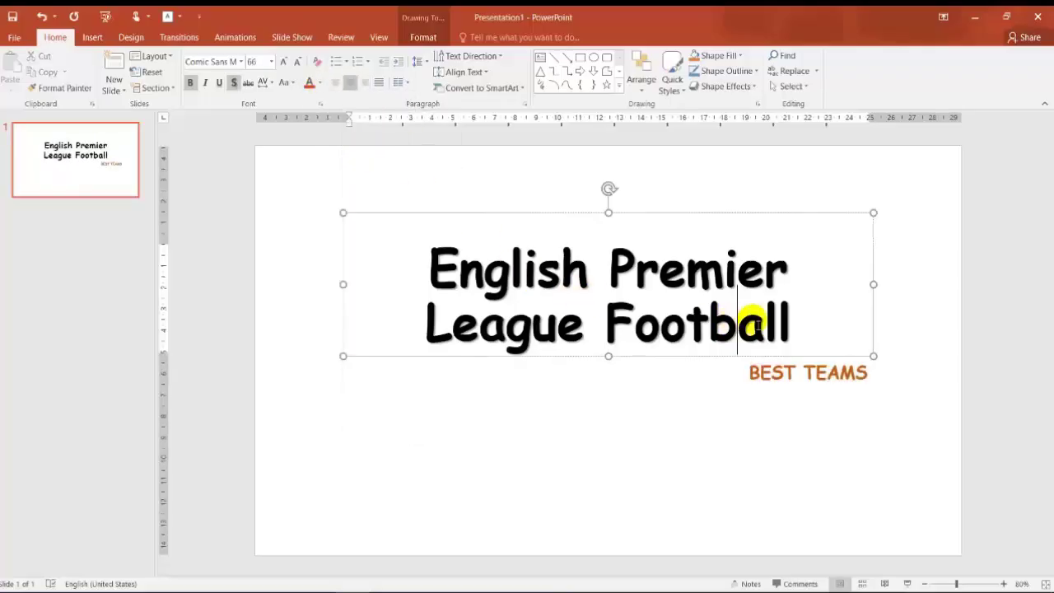
{"action": "left_click_drag", "start_coordinate": [797, 324], "coordinate": [346, 259]}
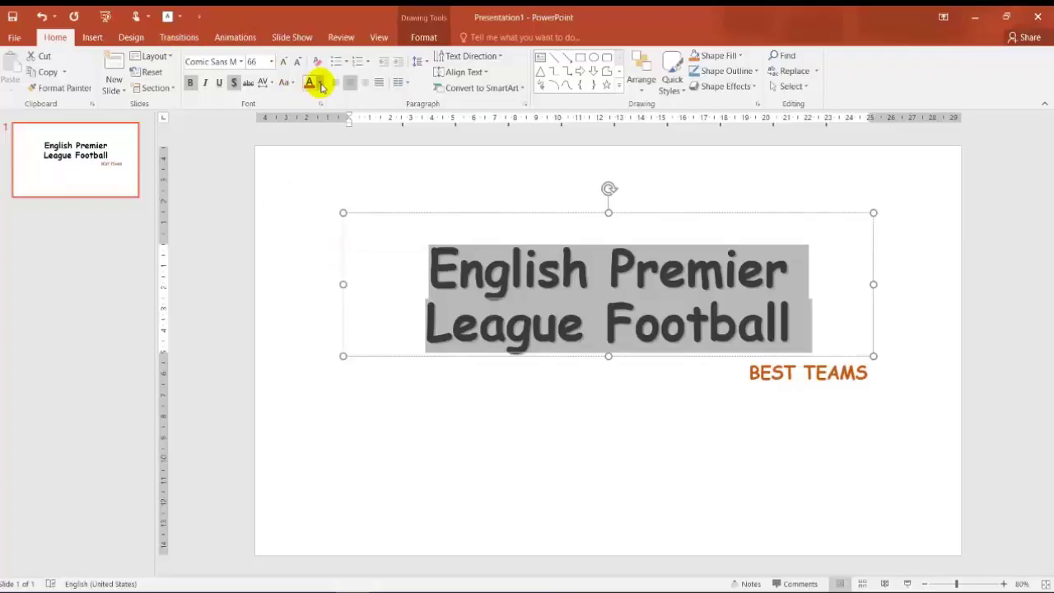
{"action": "left_click", "coordinate": [310, 82]}
{"action": "left_click", "coordinate": [337, 416]}
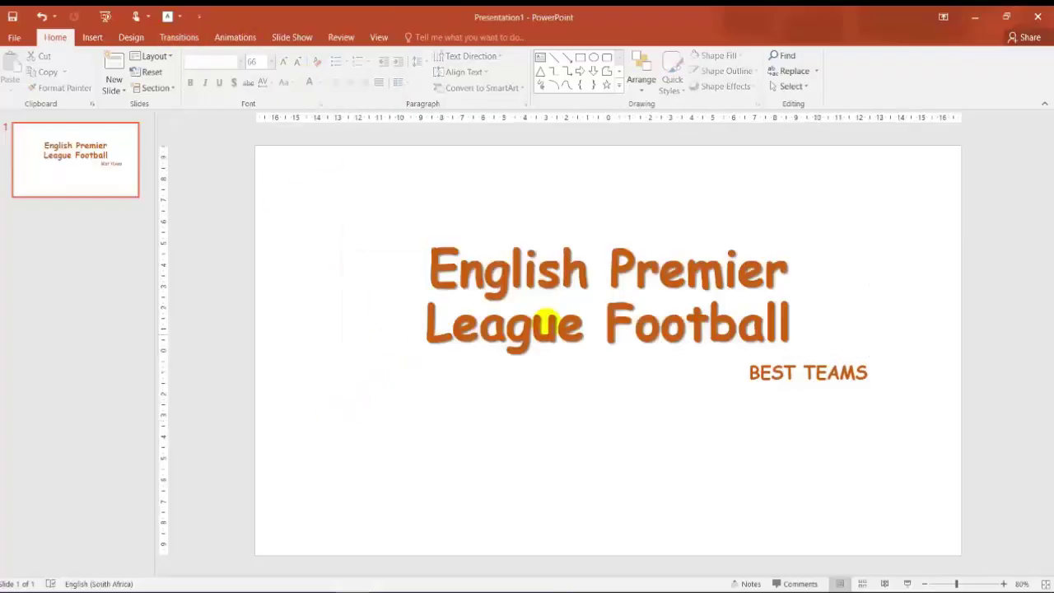
Move the "BEST TEAMS" subtitle box about 2 cm down and 2 cm to the right, away from the title.
{"action": "left_click", "coordinate": [823, 374]}
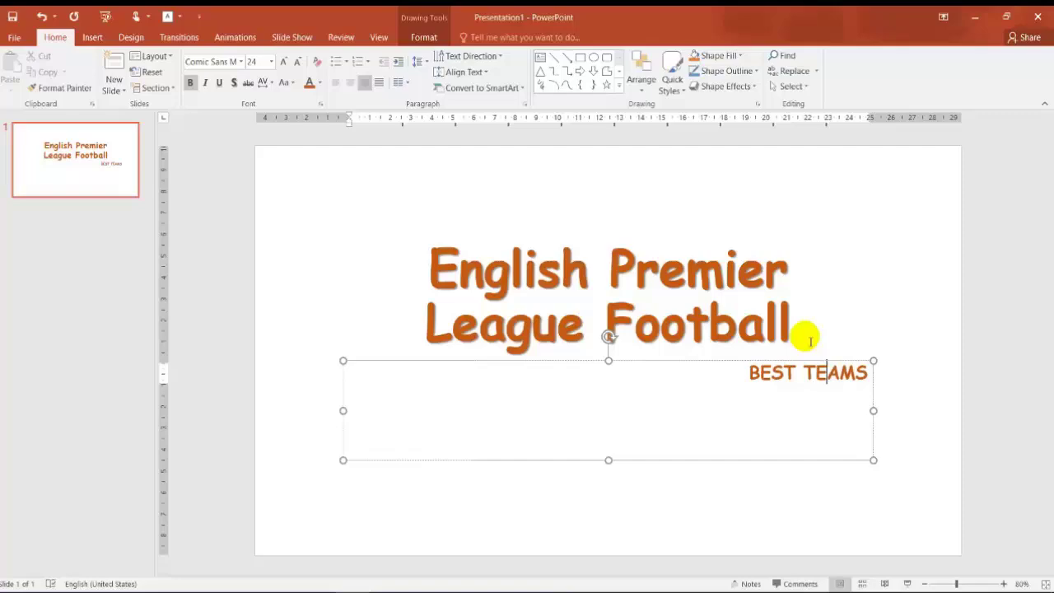
{"action": "left_click_drag", "start_coordinate": [657, 363], "coordinate": [704, 403]}
{"action": "left_click", "coordinate": [354, 252]}
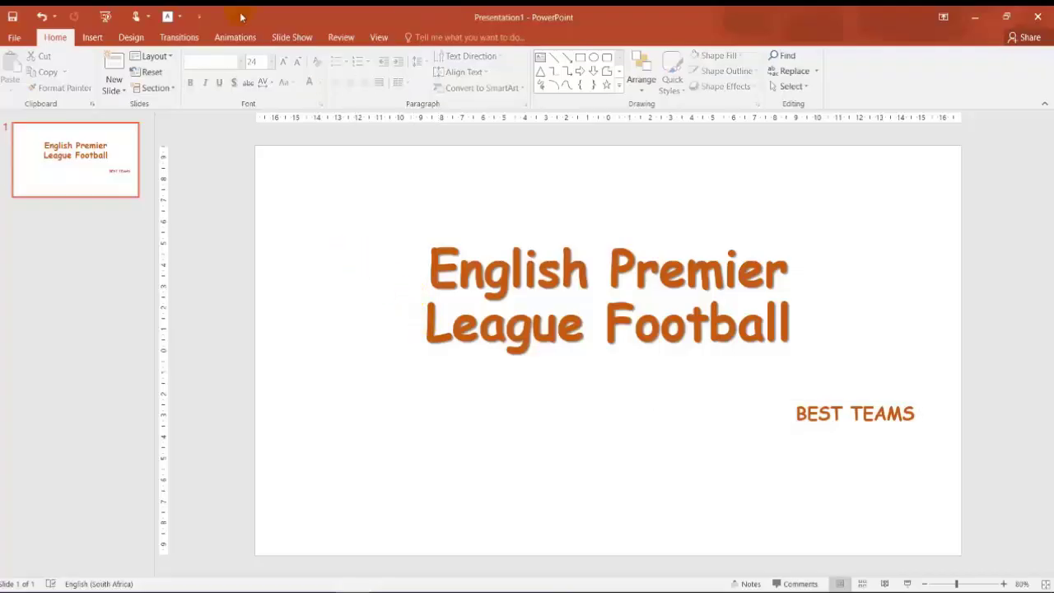
Italicize the "BEST TEAMS" subtitle text.
{"action": "left_click", "coordinate": [822, 415]}
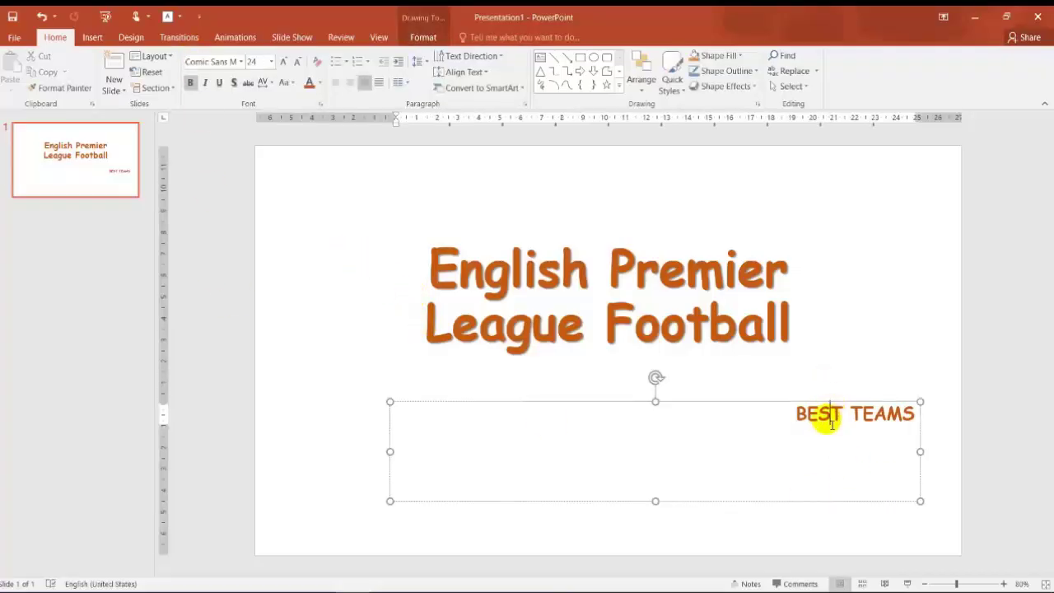
{"action": "left_click_drag", "start_coordinate": [795, 413], "coordinate": [896, 407]}
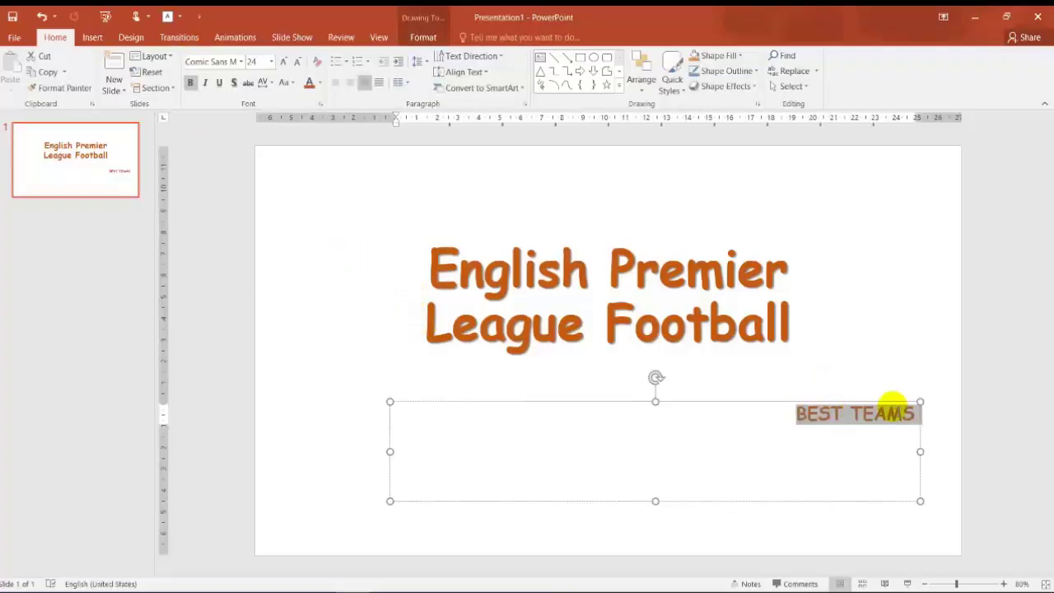
{"action": "left_click", "coordinate": [204, 83]}
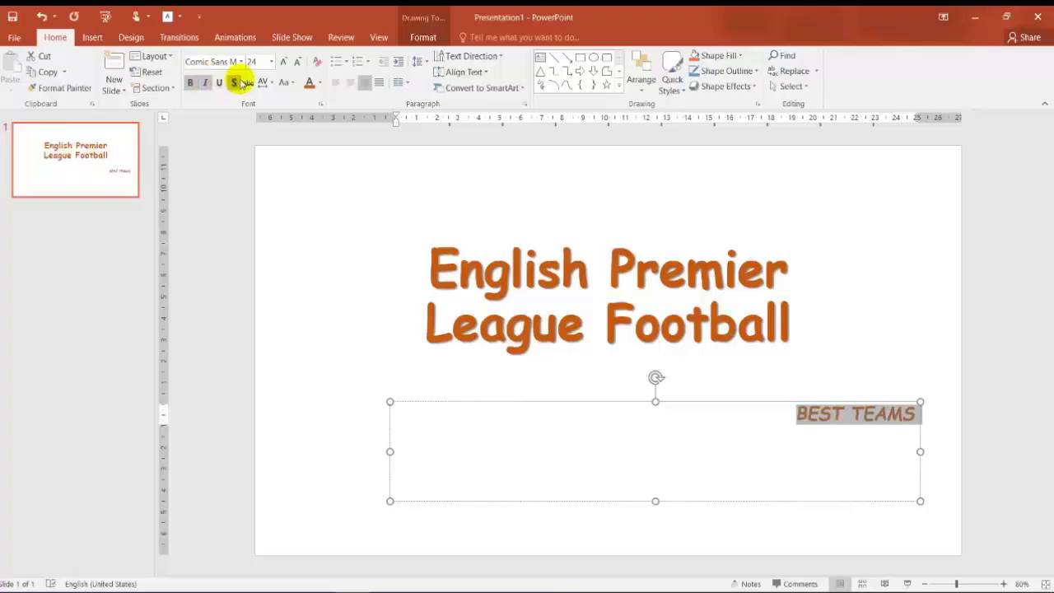
{"action": "left_click", "coordinate": [316, 271]}
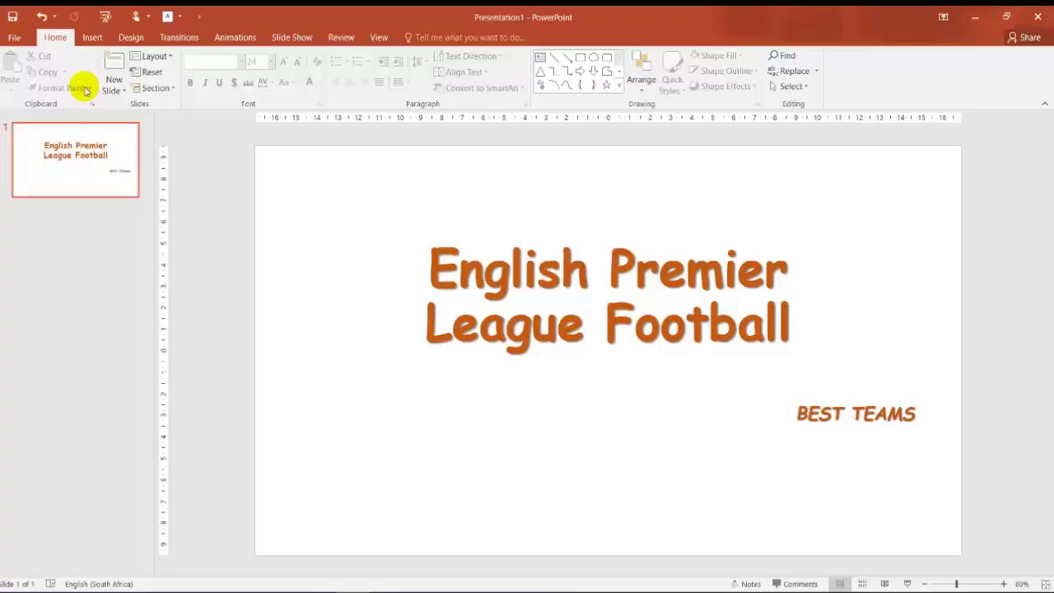
Add a second slide with the Title and Content layout and enter "Top Teams" as its title.
{"action": "left_click", "coordinate": [124, 90]}
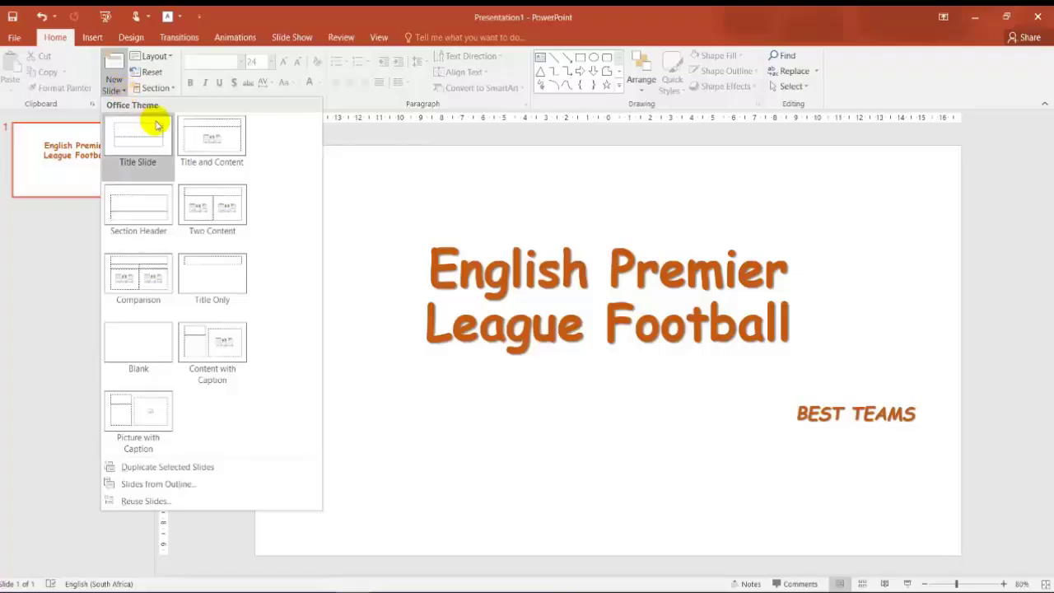
{"action": "left_click", "coordinate": [209, 132]}
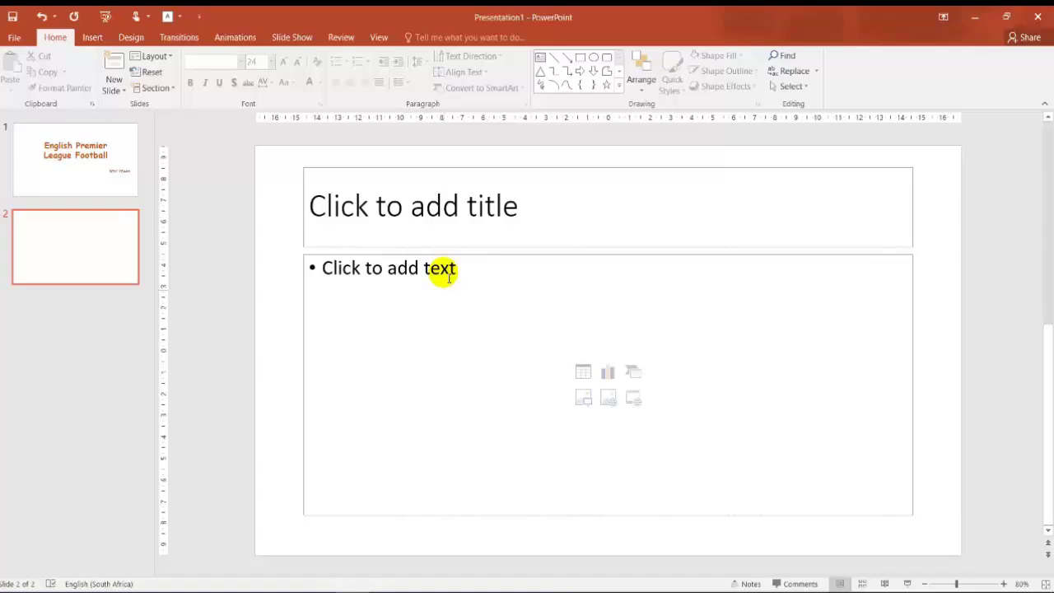
{"action": "left_click", "coordinate": [472, 221]}
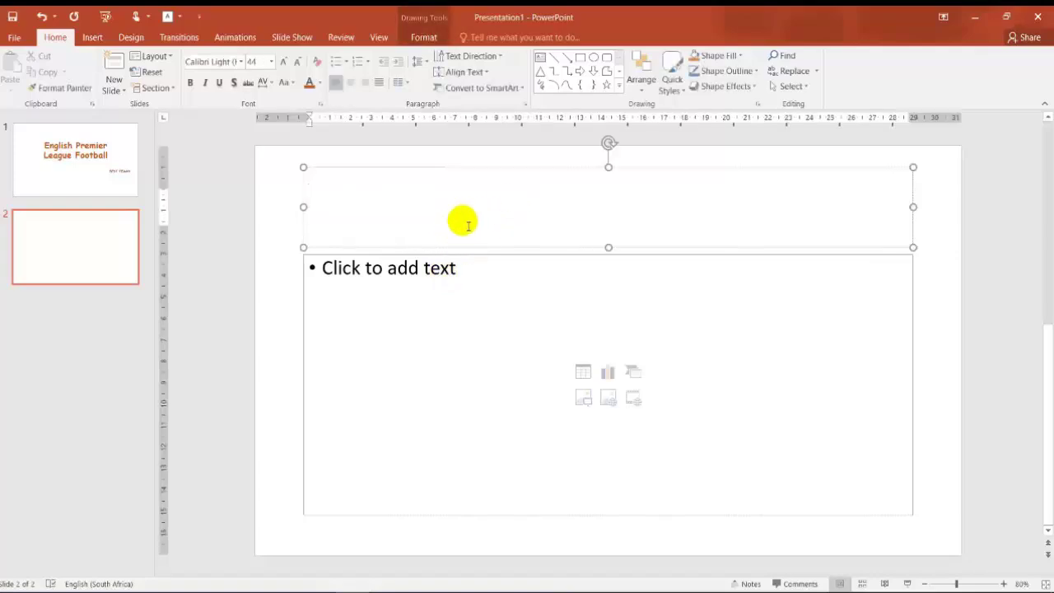
{"action": "type", "text": "W"}
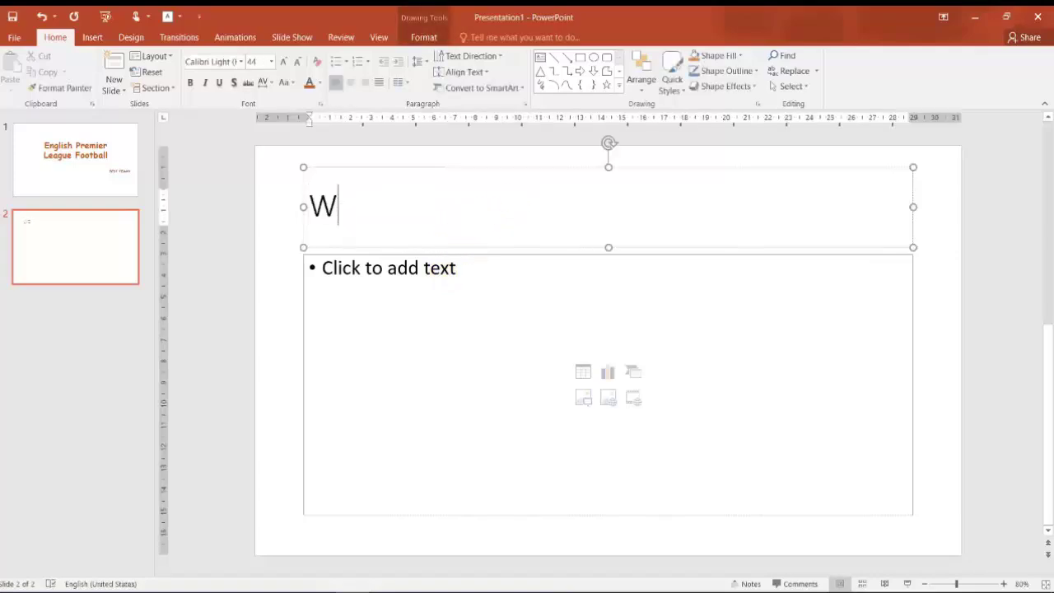
{"action": "type", "text": "oTop Teams"}
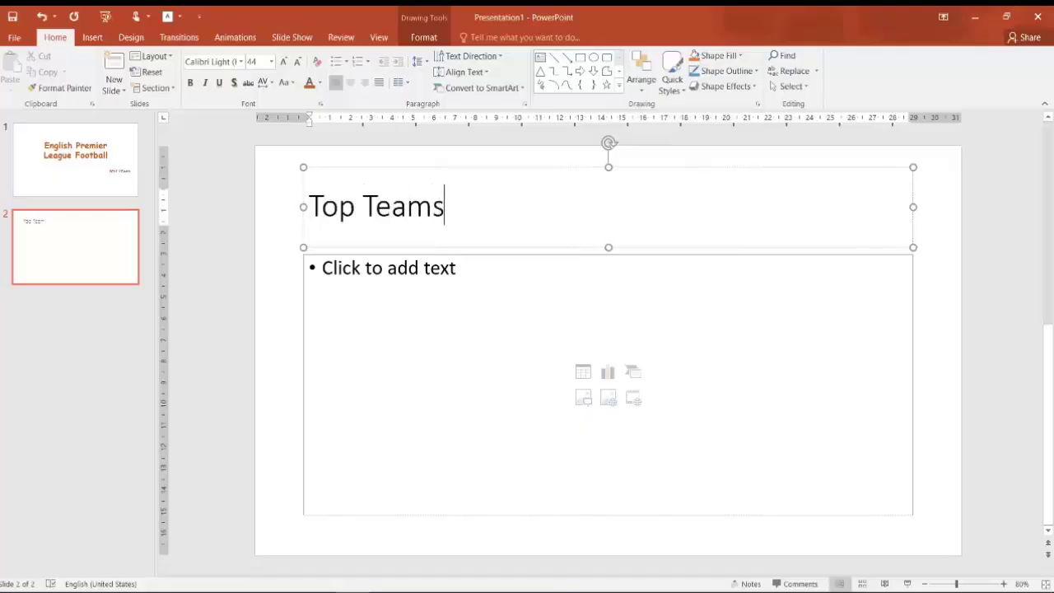
Format the "Top Teams" title in Arial Black, centered, with a text shadow and in uppercase.
{"action": "triple_click", "coordinate": [328, 220]}
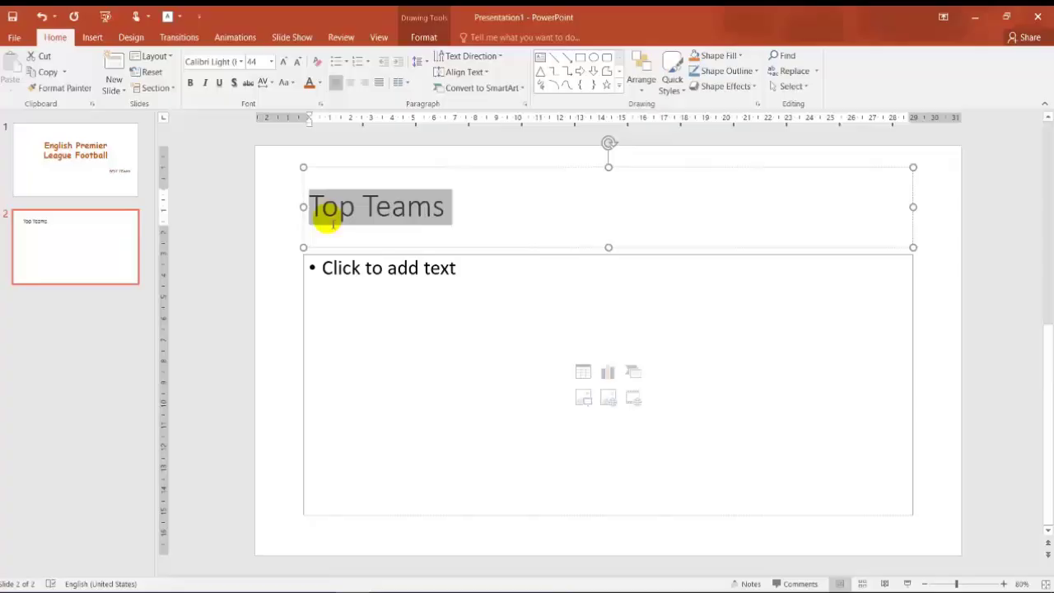
{"action": "left_click", "coordinate": [241, 62]}
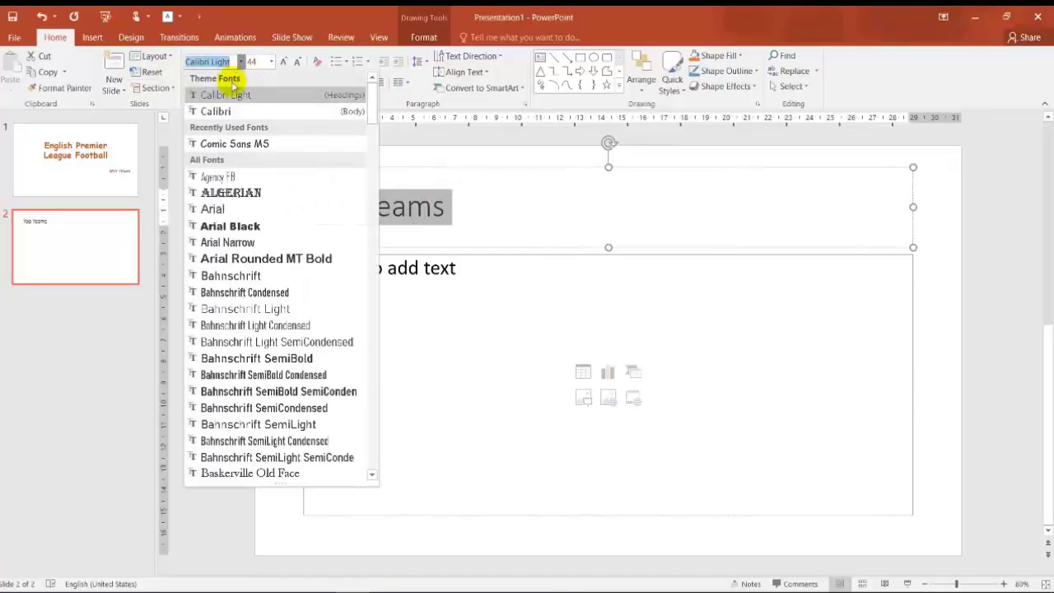
{"action": "left_click", "coordinate": [230, 227]}
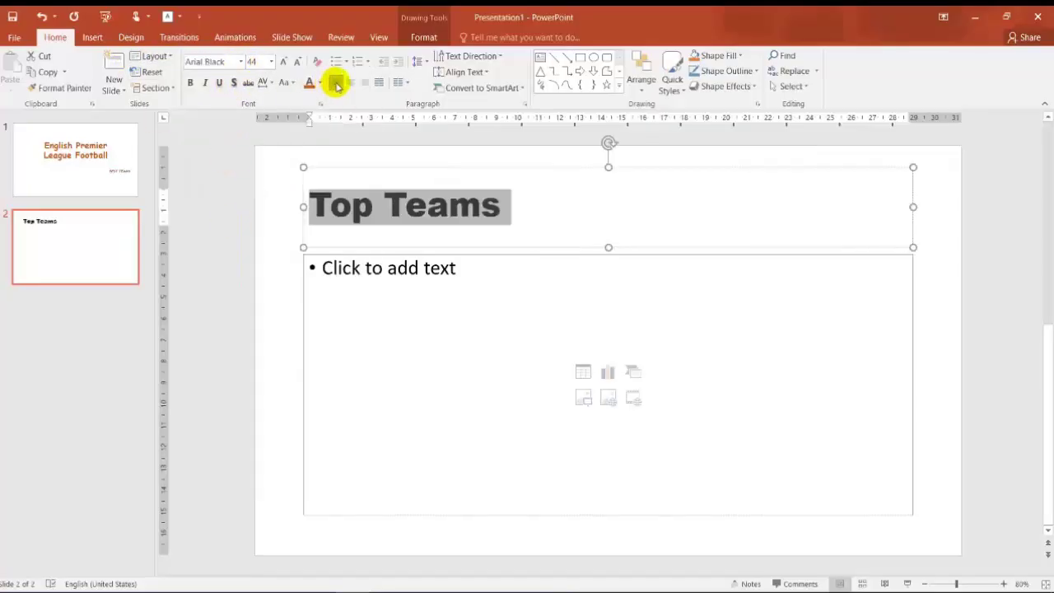
{"action": "left_click", "coordinate": [350, 82]}
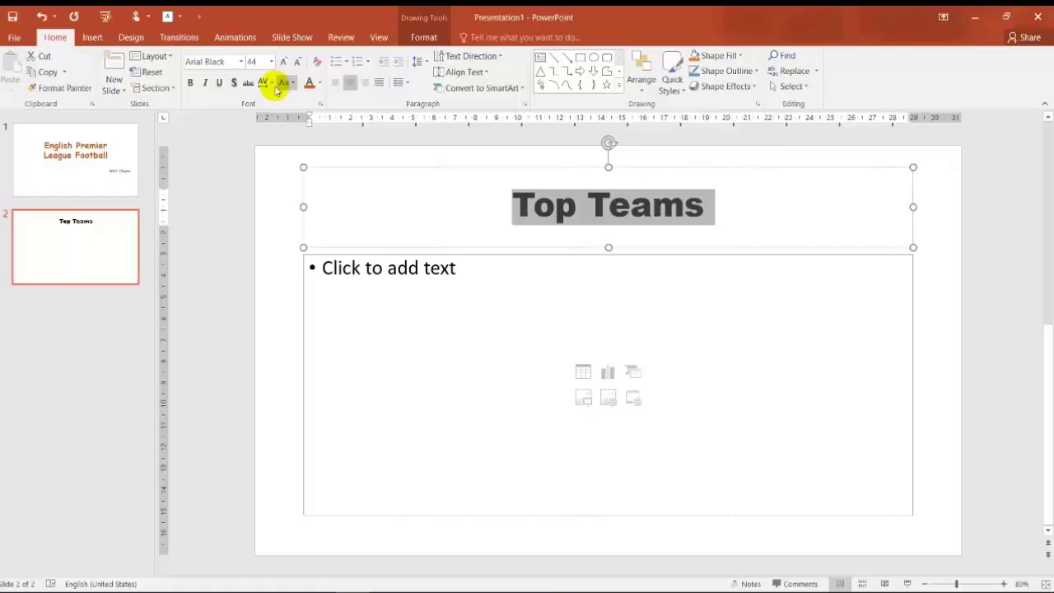
{"action": "left_click", "coordinate": [234, 84]}
{"action": "left_click", "coordinate": [290, 85]}
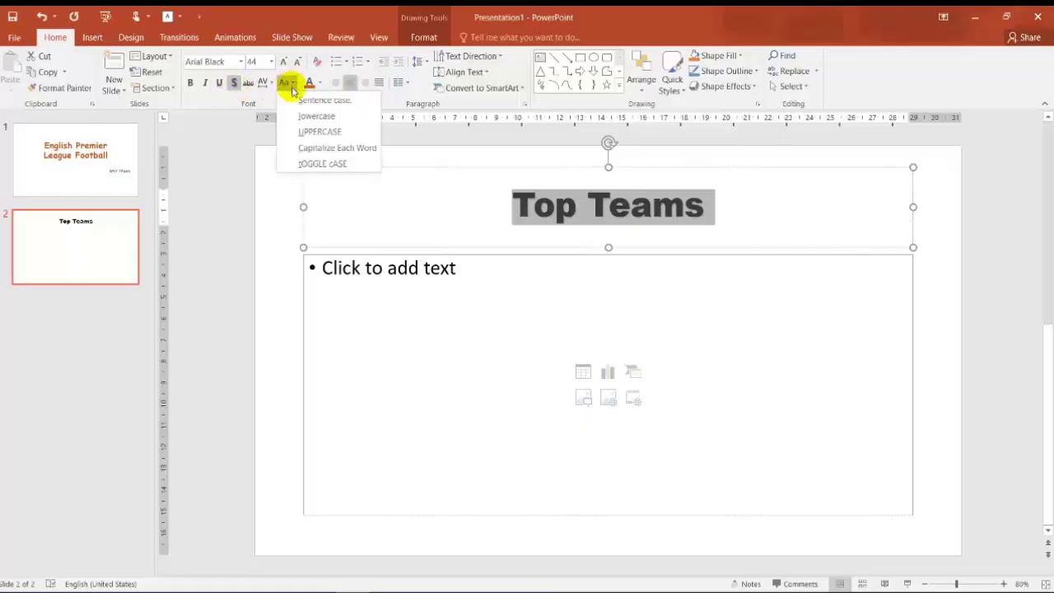
{"action": "left_click", "coordinate": [319, 131]}
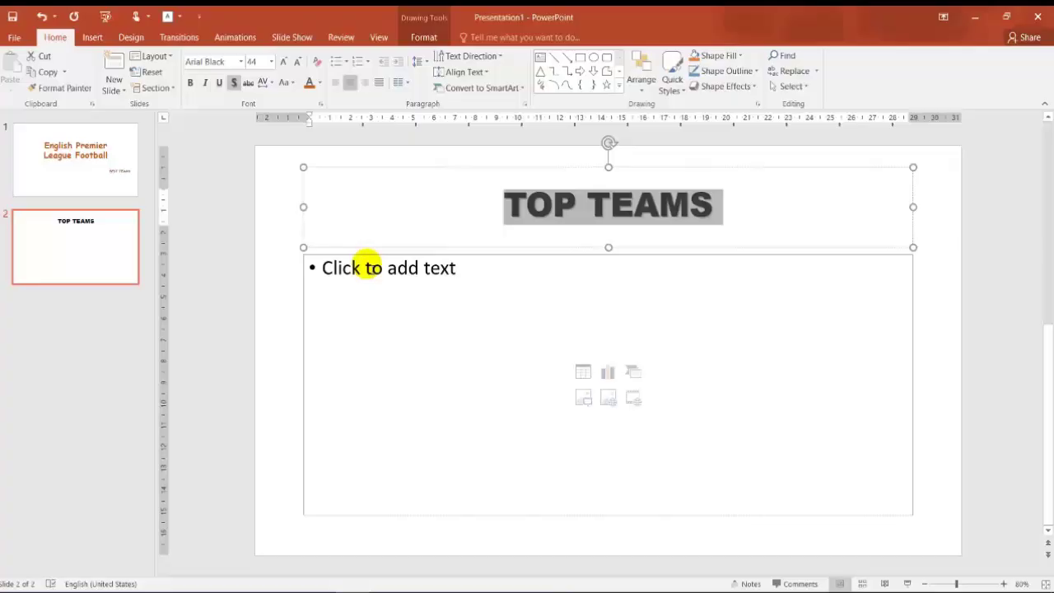
{"action": "left_click", "coordinate": [369, 266]}
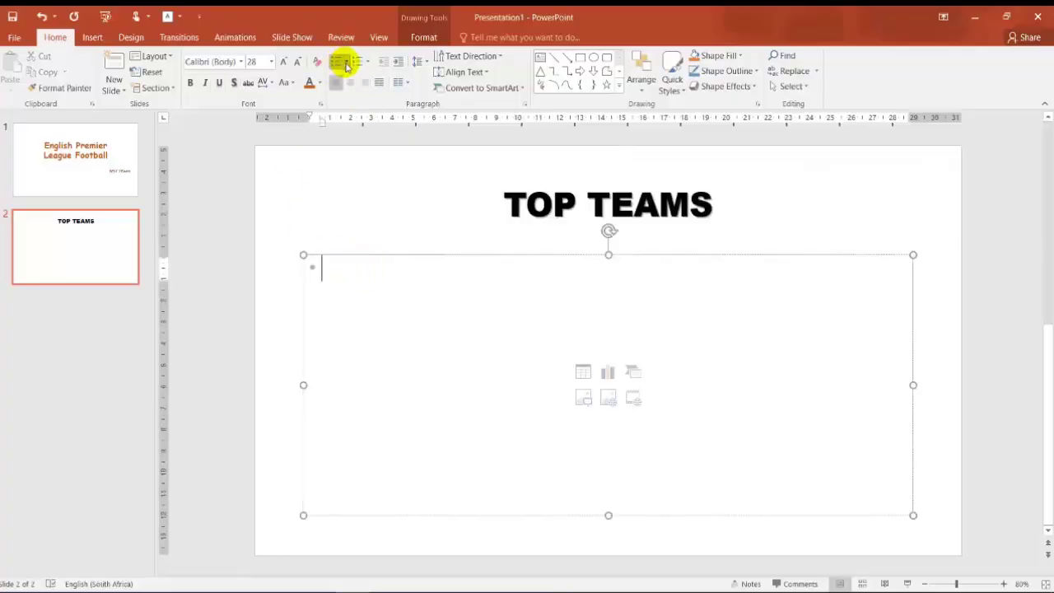
{"action": "left_click", "coordinate": [347, 64]}
{"action": "left_click", "coordinate": [354, 379]}
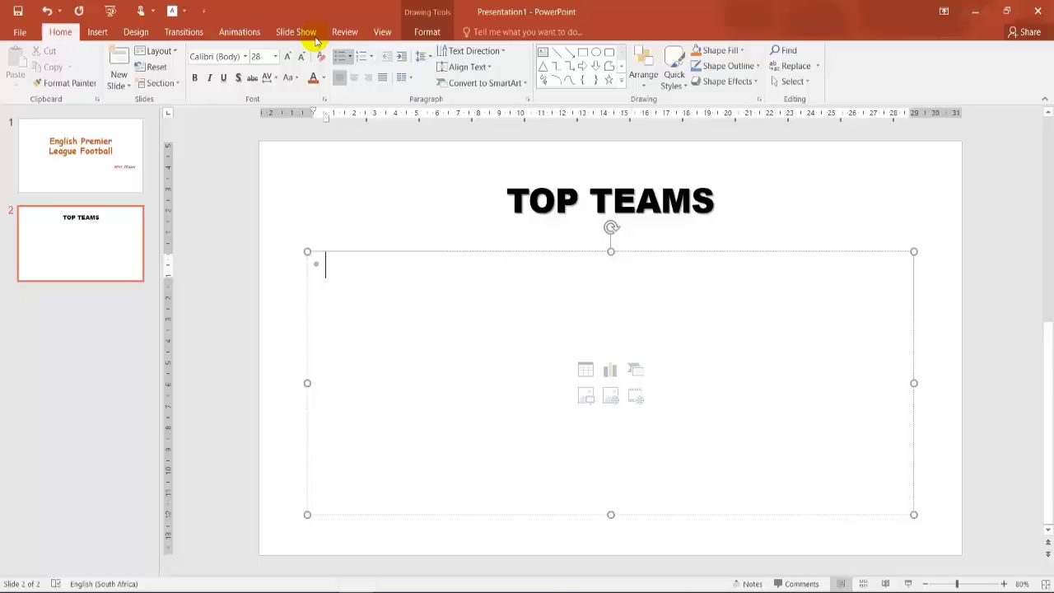
{"action": "left_click", "coordinate": [346, 56]}
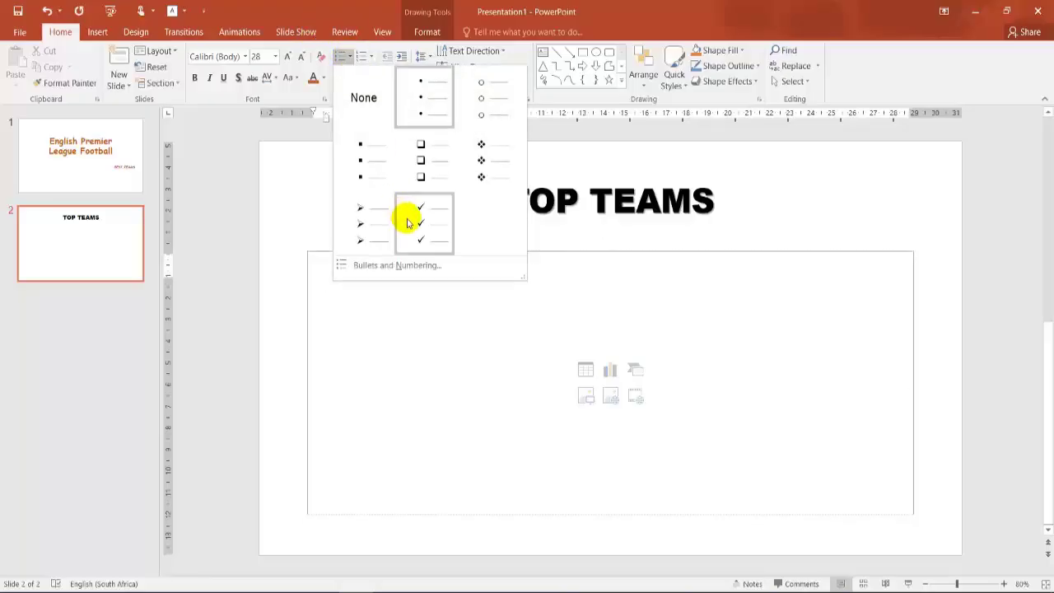
{"action": "left_click", "coordinate": [377, 318]}
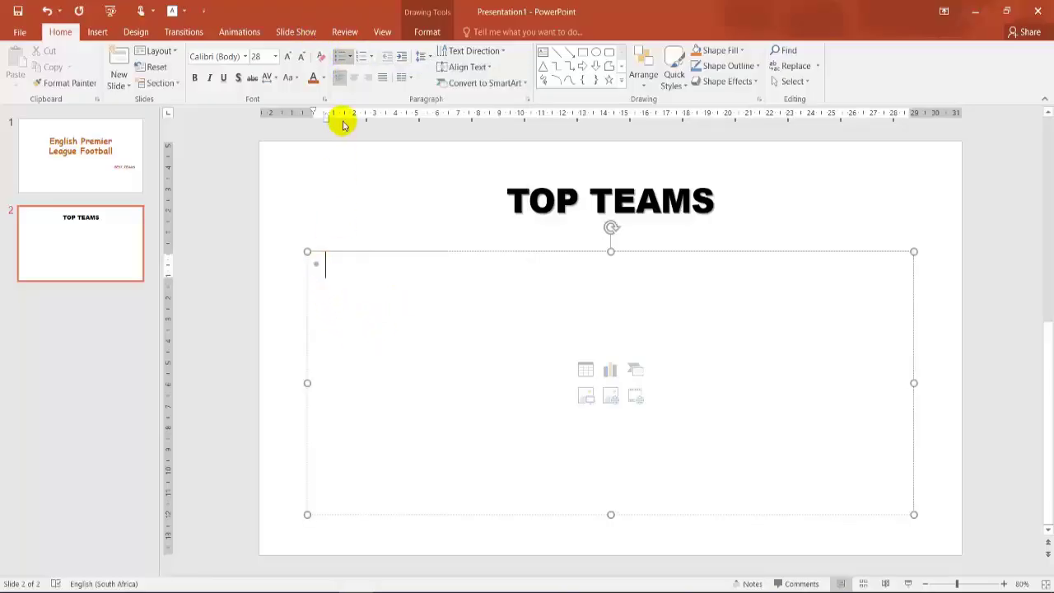
Make the content placeholder a 1. 2. 3. numbered list and enter "Manchester United" and "Manchester City" as its items.
{"action": "left_click", "coordinate": [371, 59]}
{"action": "left_click", "coordinate": [443, 94]}
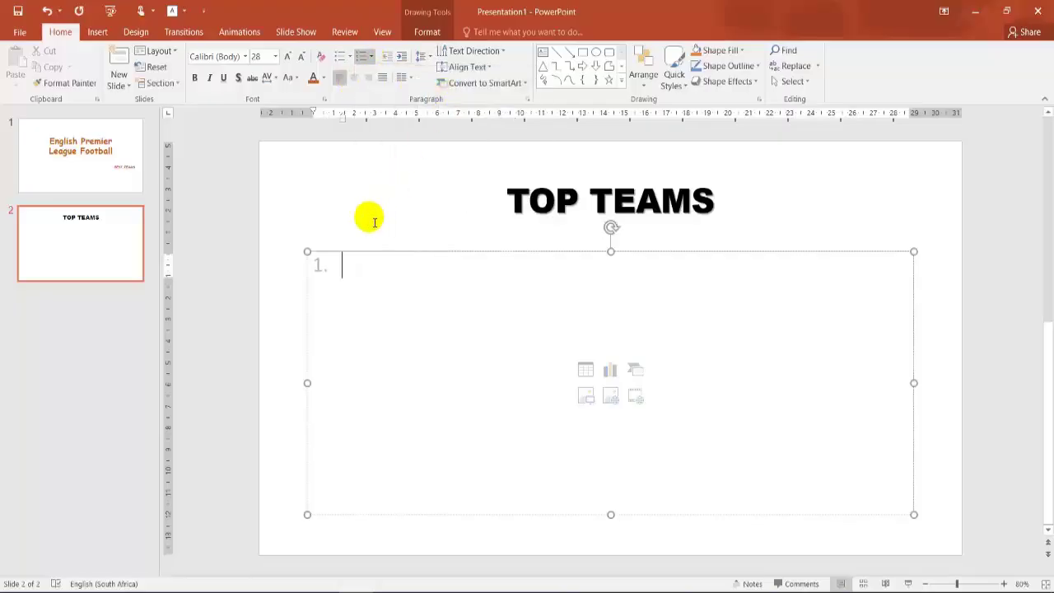
{"action": "left_click", "coordinate": [435, 275]}
{"action": "type", "text": "Manchester United"}
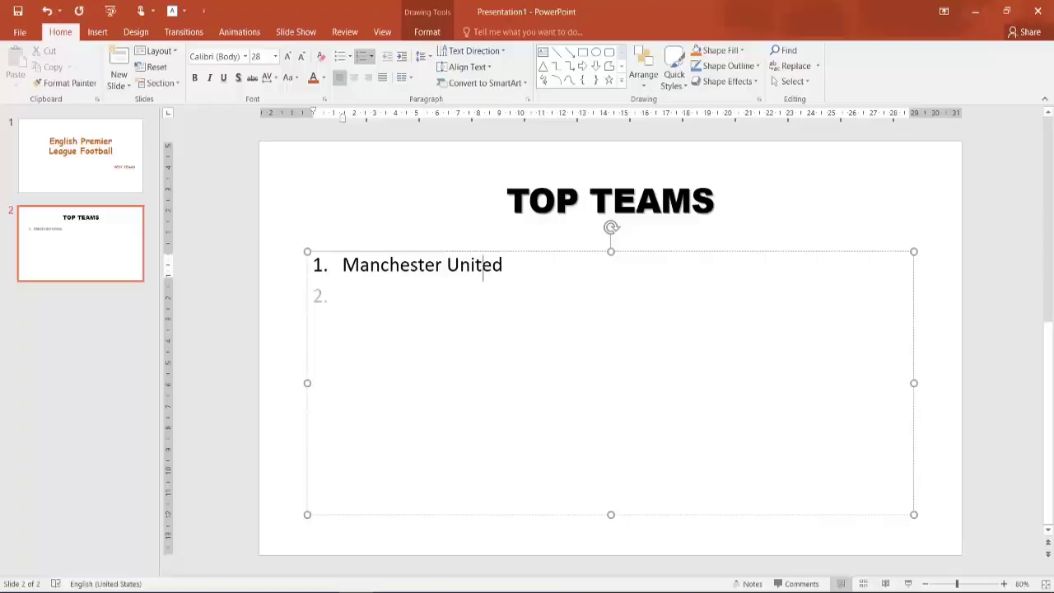
{"action": "type", "text": "anc"}
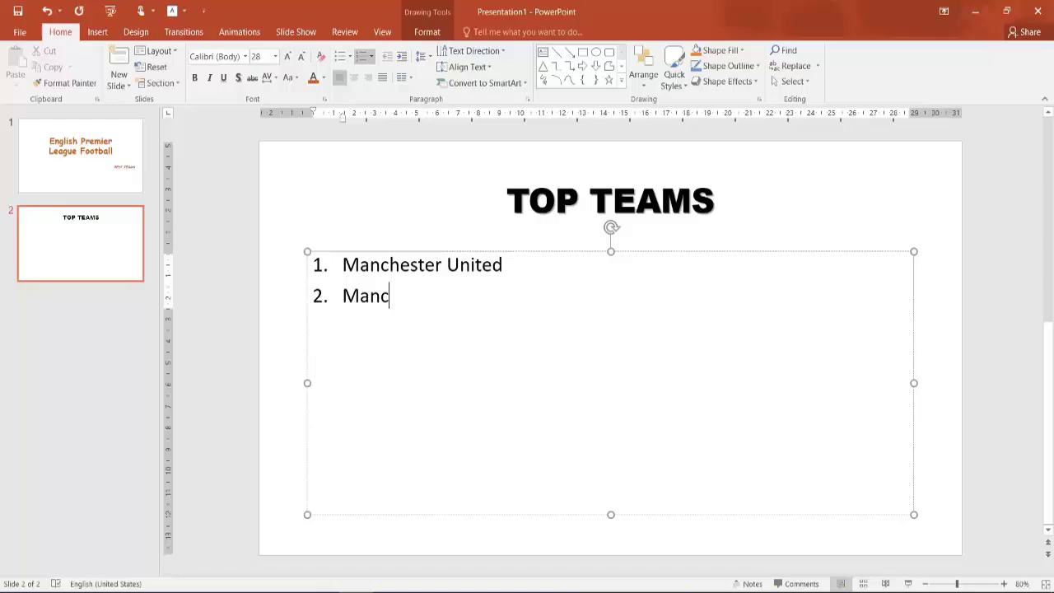
{"action": "type", "text": "hester City"}
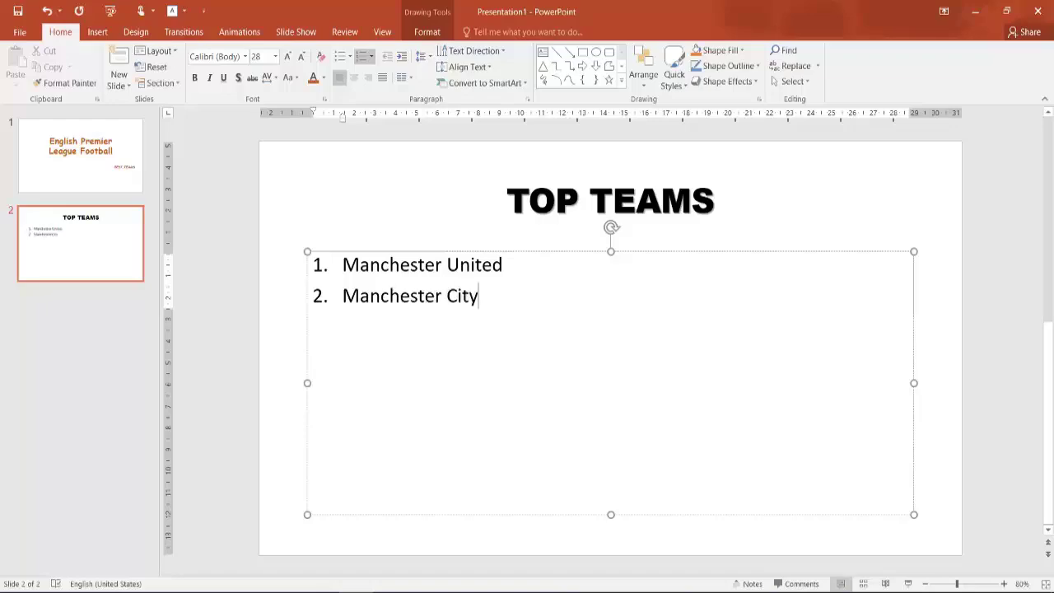
Add "Leister City", "Everton" and "Liverpool Fc" as items 3 to 5 of the numbered list.
{"action": "key", "text": "Return"}
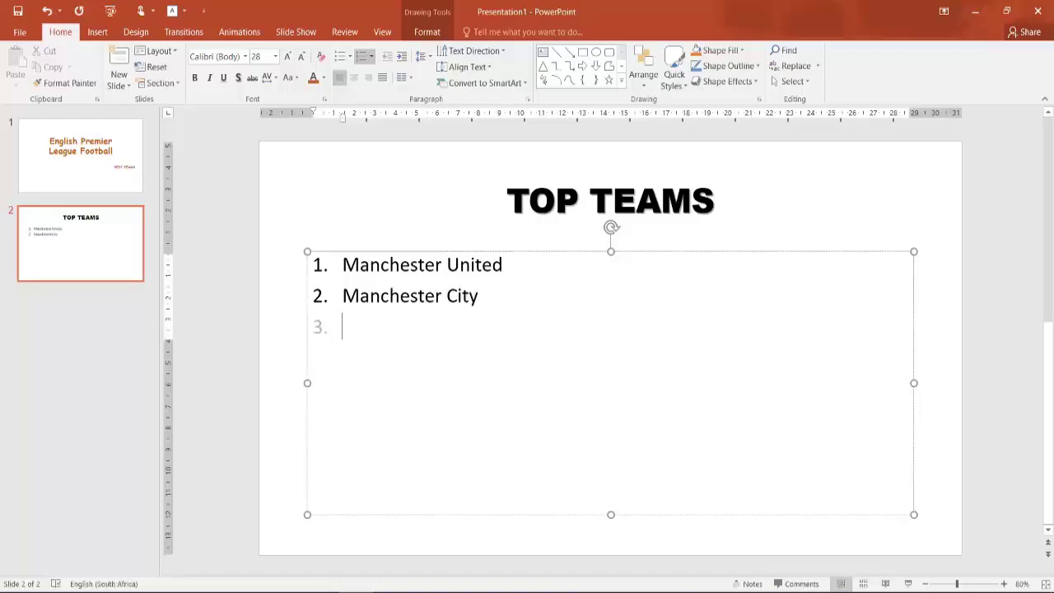
{"action": "type", "text": "L"}
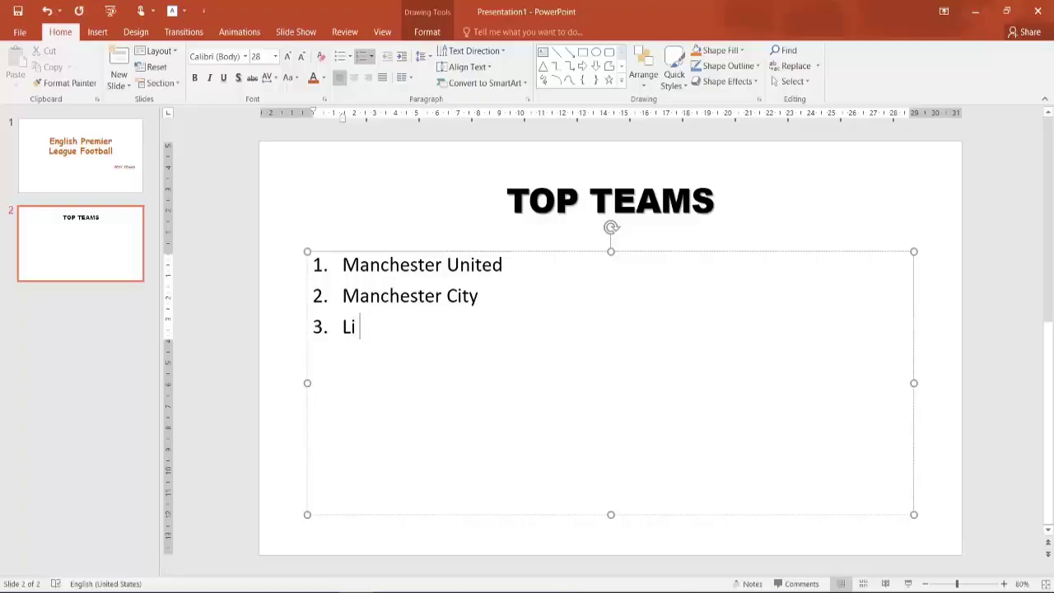
{"action": "type", "text": "eister City"}
{"action": "key", "text": "Return"}
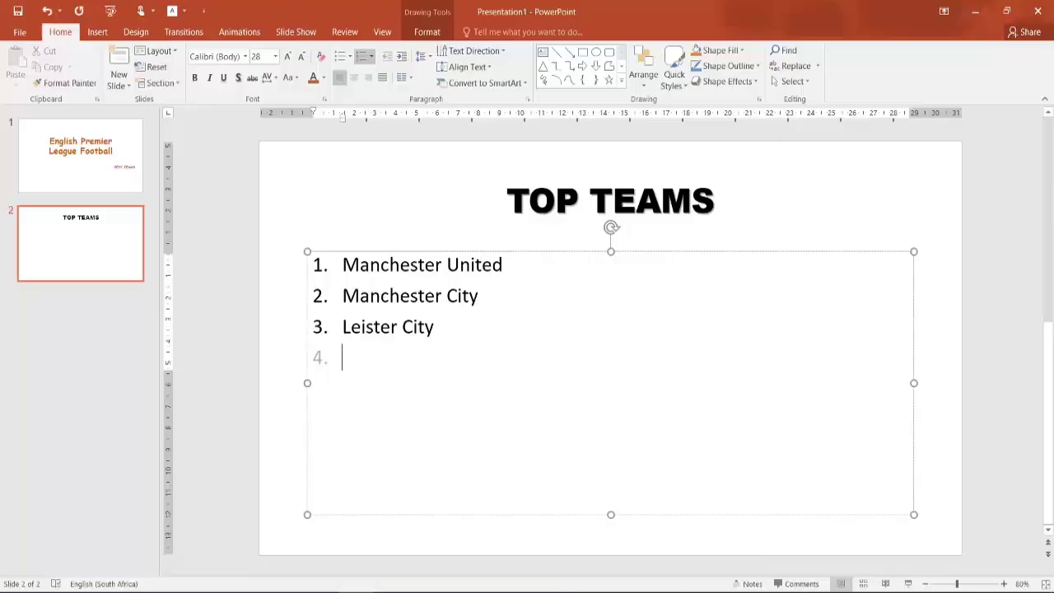
{"action": "type", "text": "Everton"}
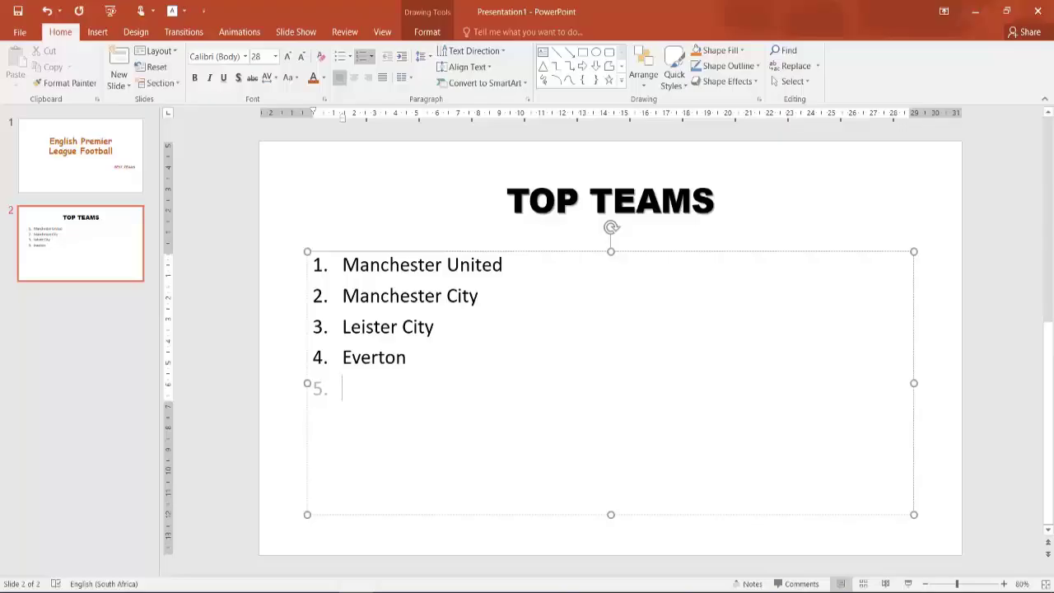
{"action": "type", "text": "Liver"}
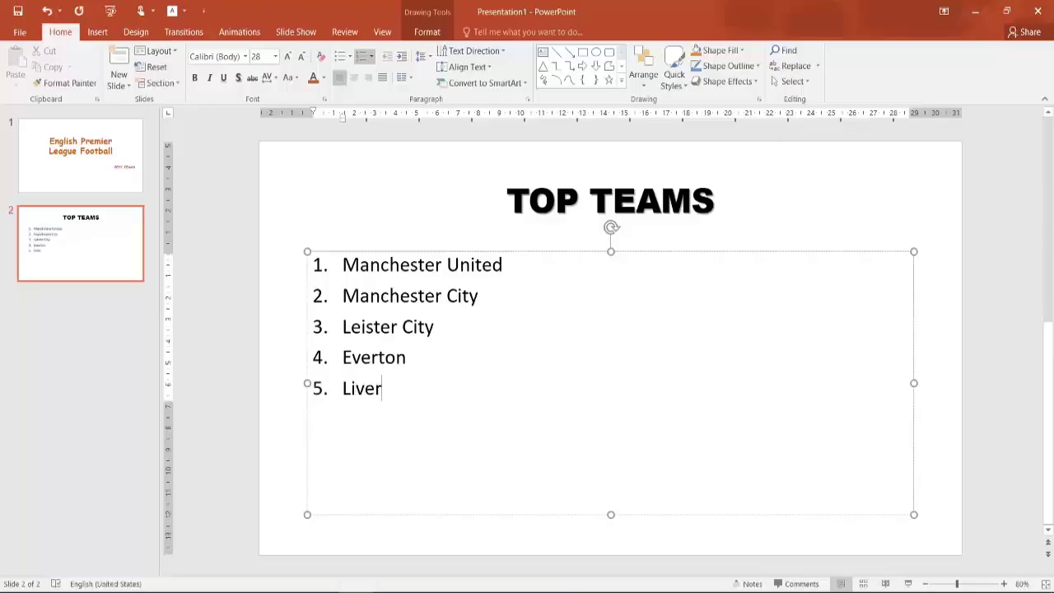
{"action": "type", "text": "pool "}
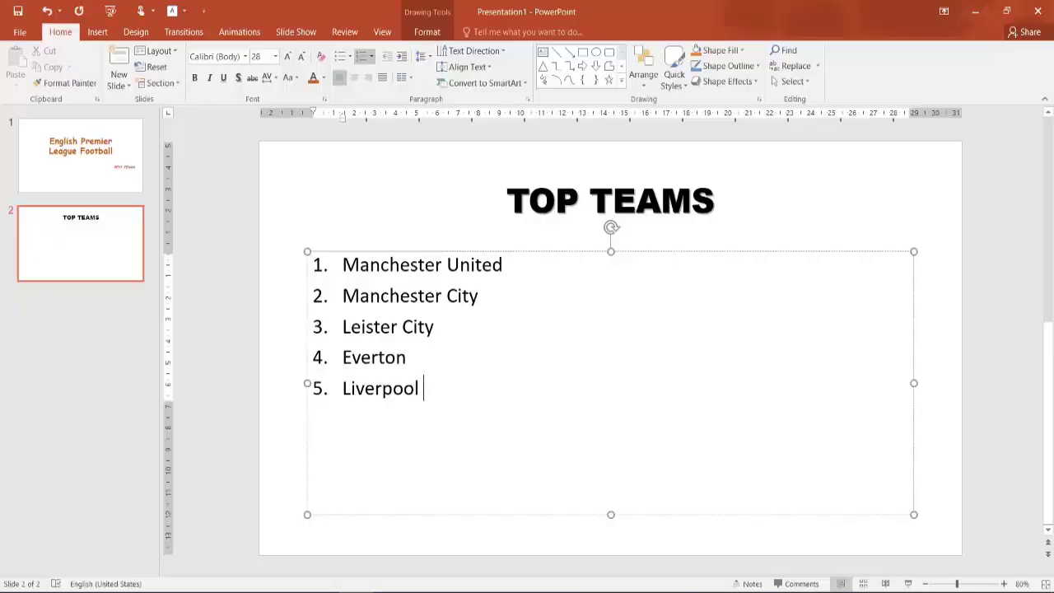
{"action": "type", "text": "Fc"}
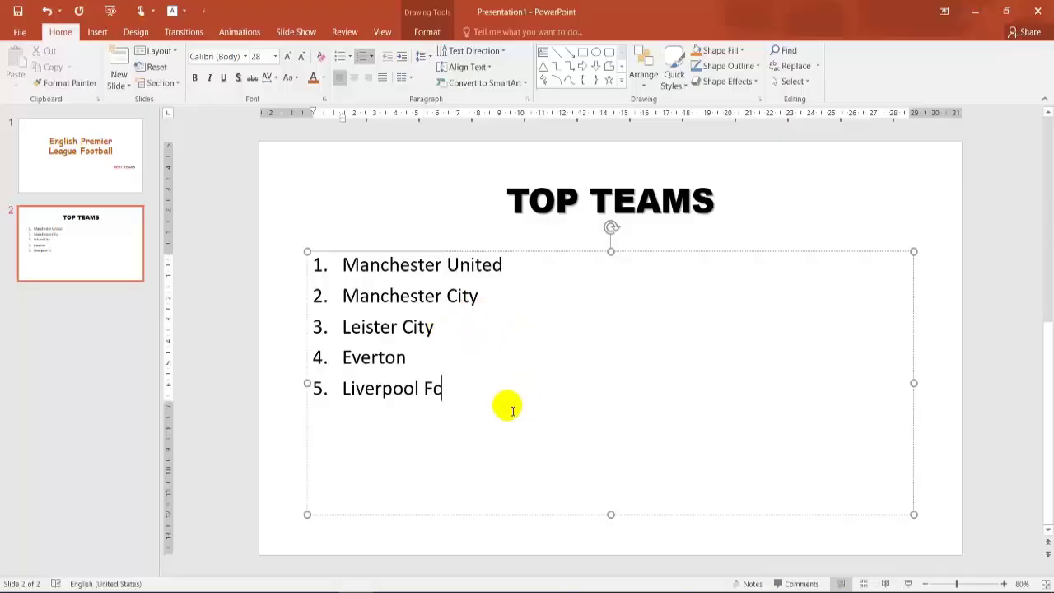
Format the whole team list in 54 pt Bahnschrift SemiBold with the standard red font colour.
{"action": "key", "text": "shift+Up"}
{"action": "key", "text": "ctrl+a"}
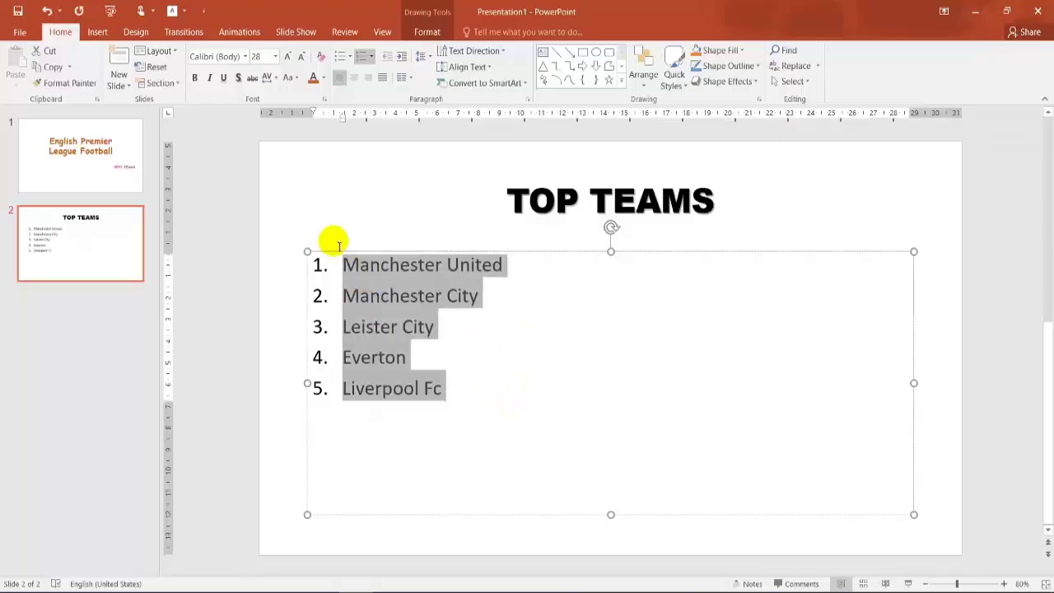
{"action": "left_click", "coordinate": [276, 56]}
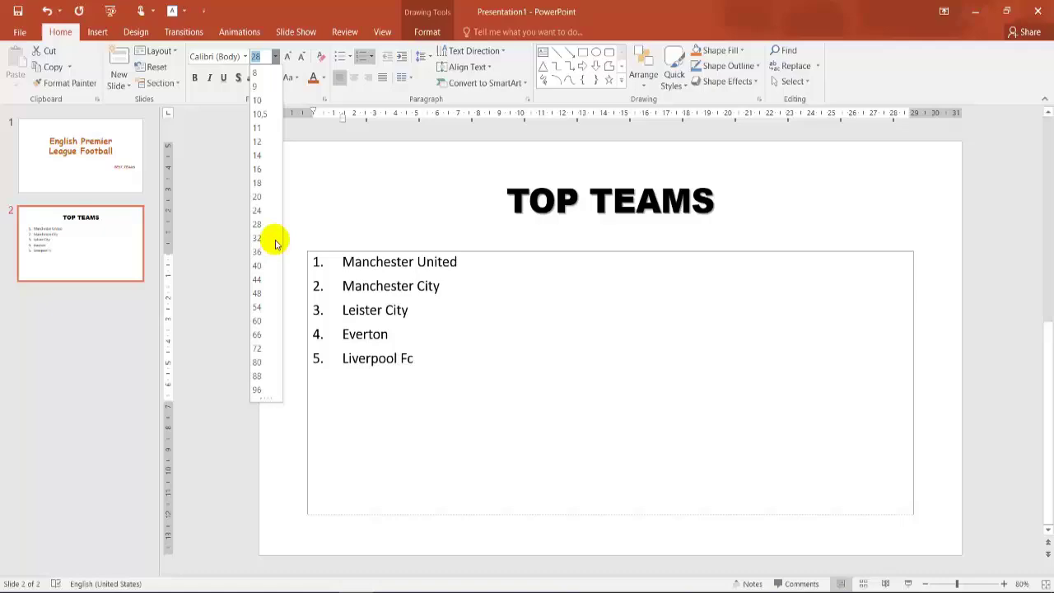
{"action": "left_click", "coordinate": [257, 307]}
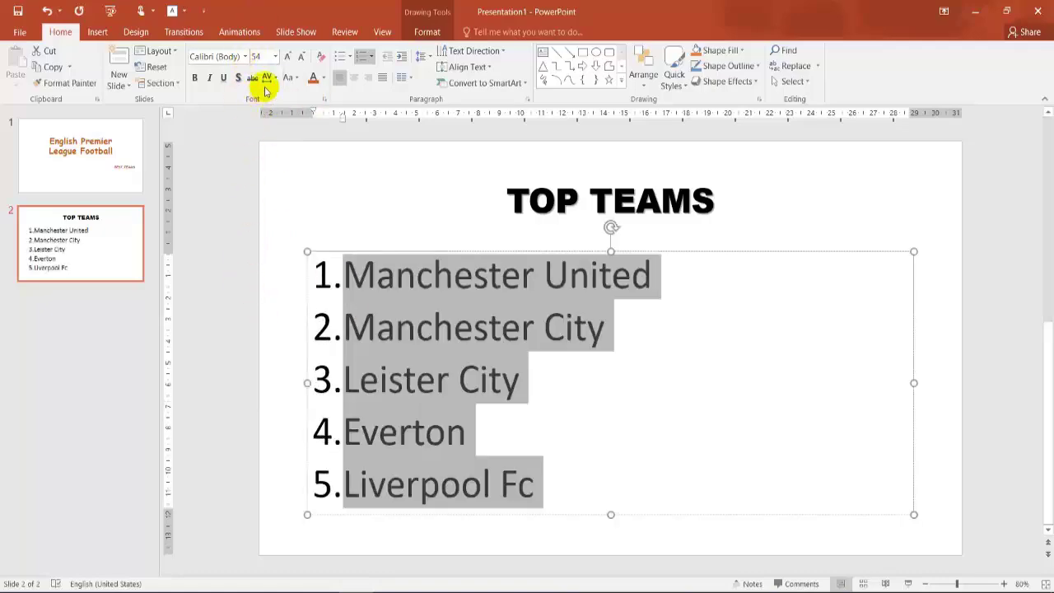
{"action": "left_click", "coordinate": [244, 56]}
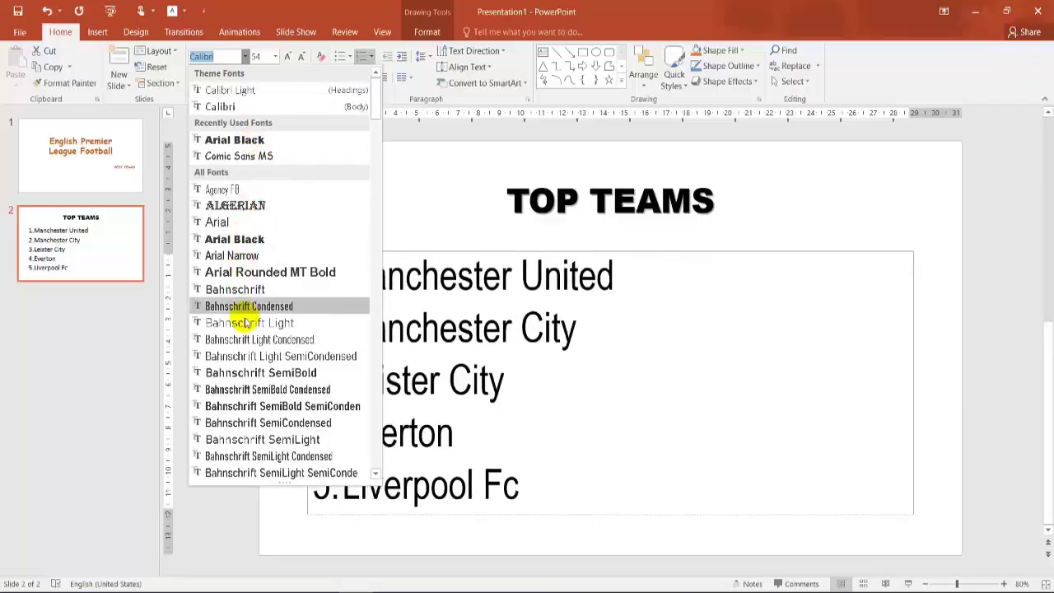
{"action": "left_click", "coordinate": [247, 372]}
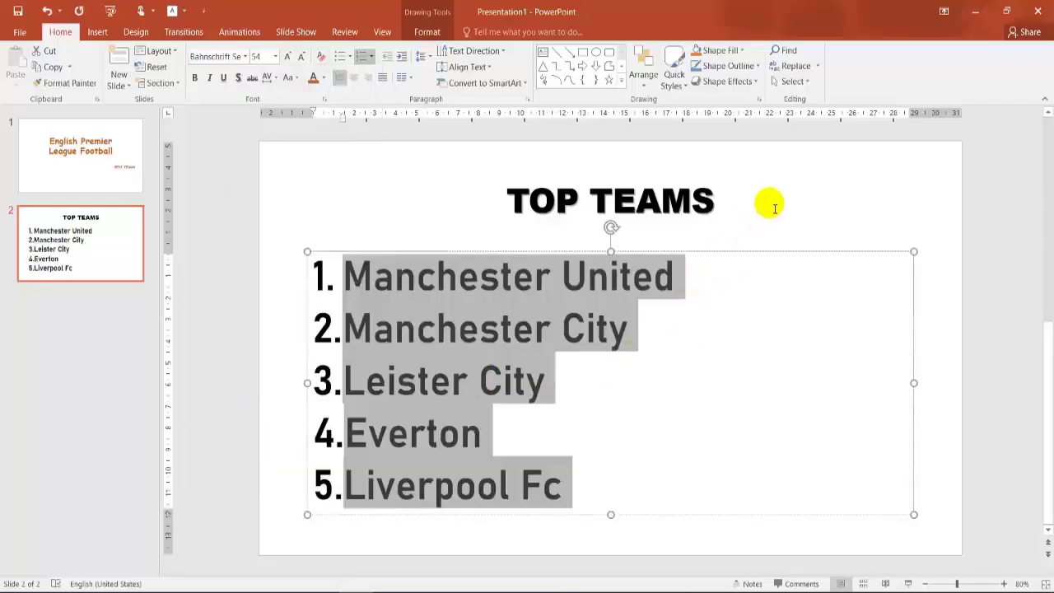
{"action": "left_click", "coordinate": [324, 79]}
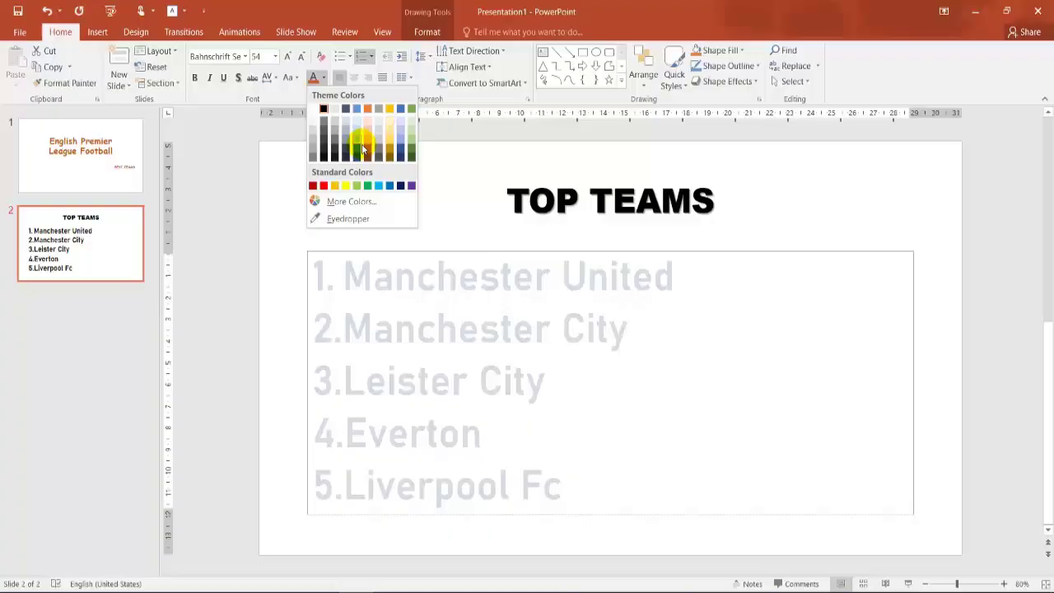
{"action": "left_click", "coordinate": [323, 186]}
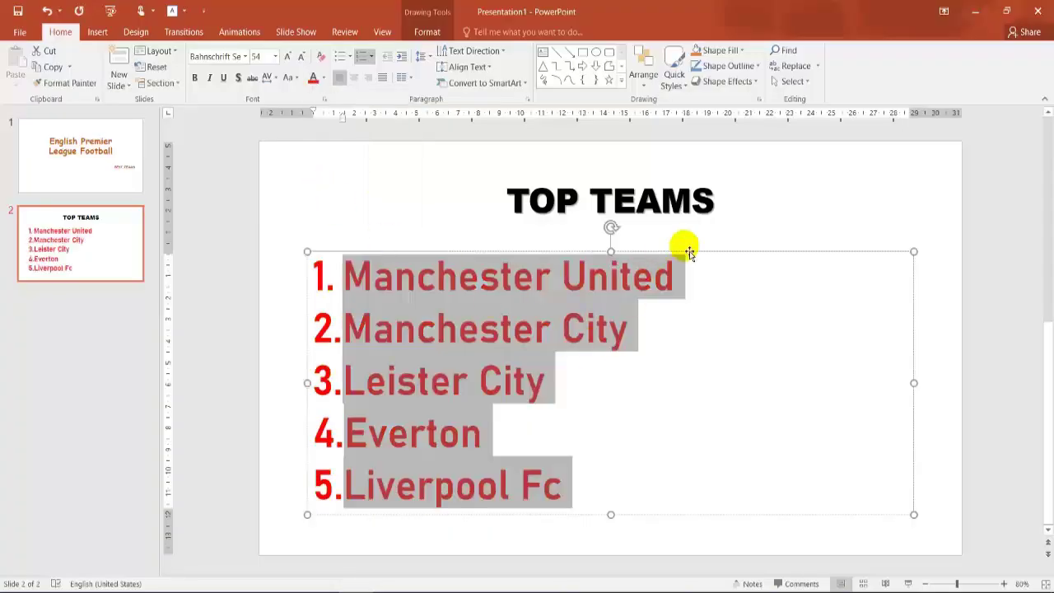
{"action": "left_click", "coordinate": [758, 224]}
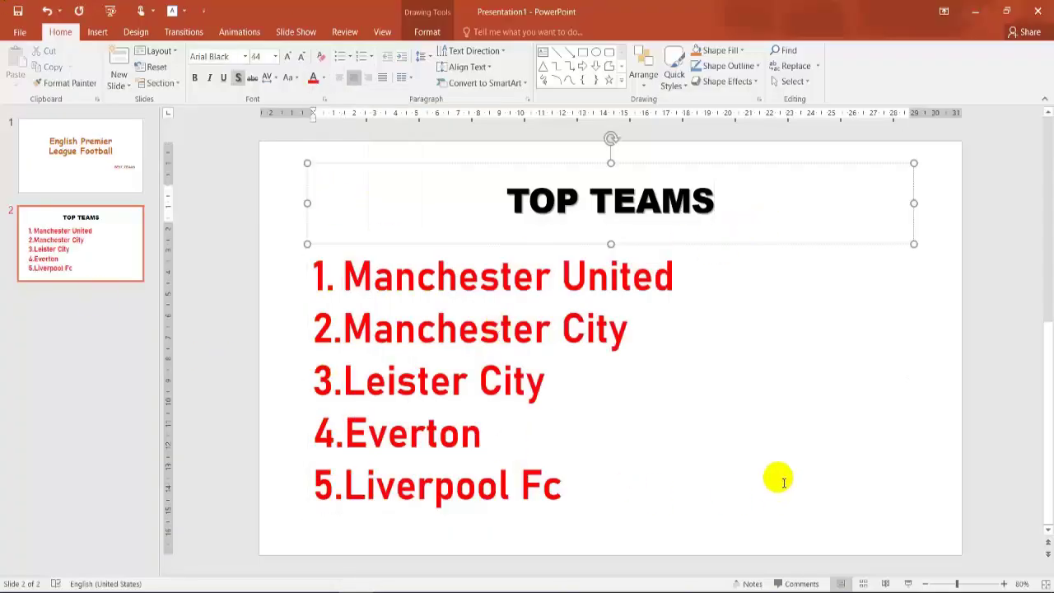
{"action": "left_click", "coordinate": [720, 397]}
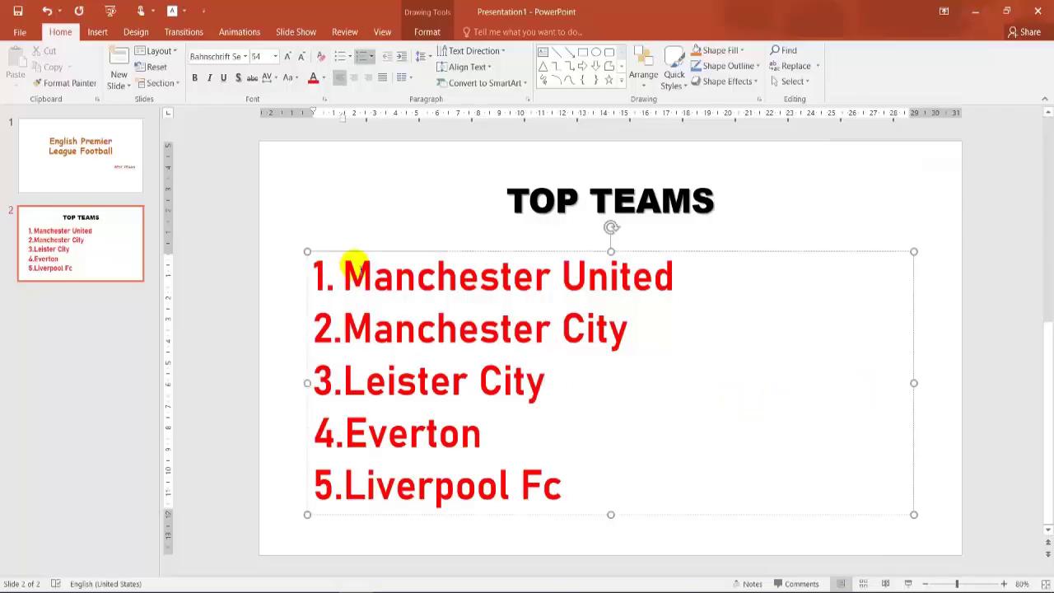
Add a third slide with the Two Content layout and enter "Manchester United" as its title.
{"action": "left_click", "coordinate": [126, 87]}
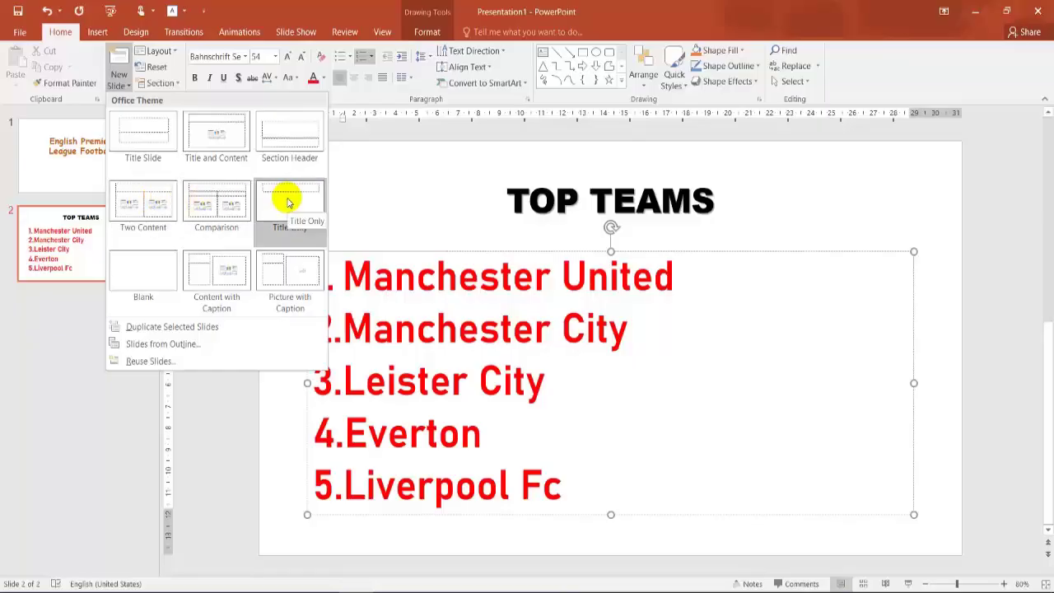
{"action": "left_click", "coordinate": [156, 206]}
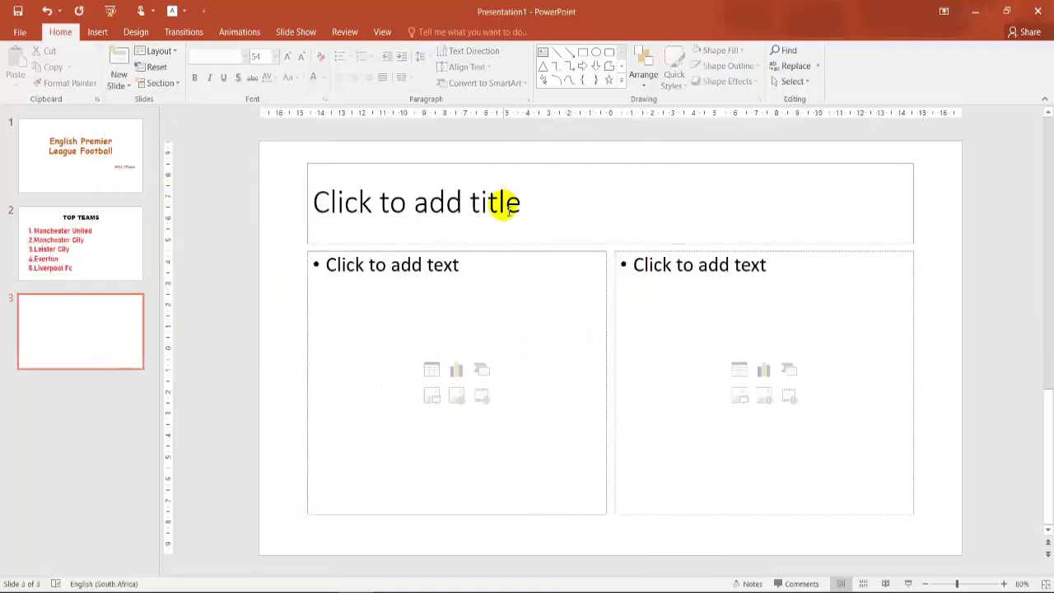
{"action": "left_click", "coordinate": [504, 206]}
{"action": "type", "text": "Manchest"}
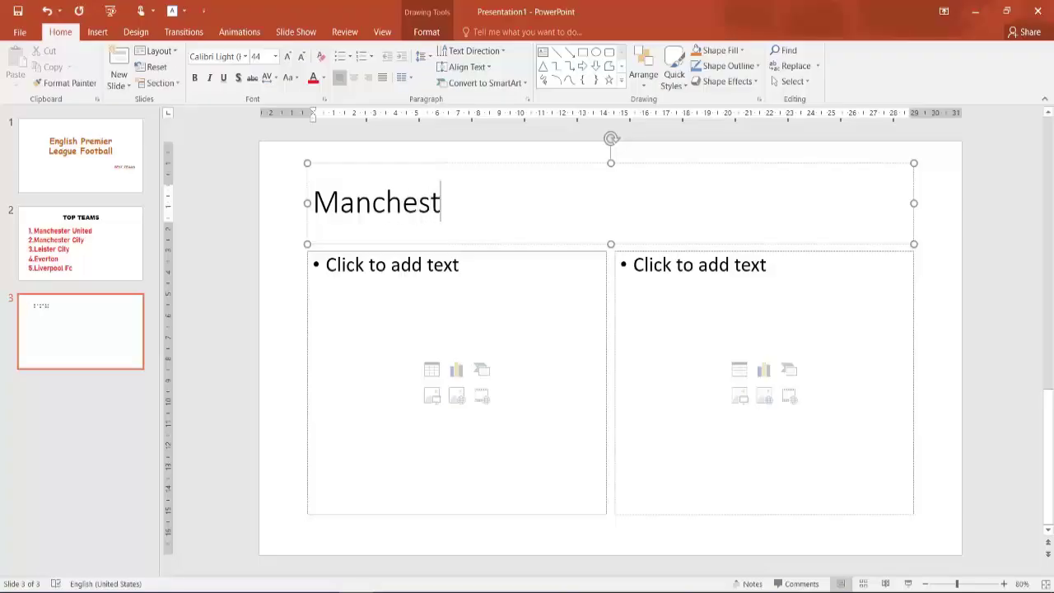
{"action": "type", "text": "er United"}
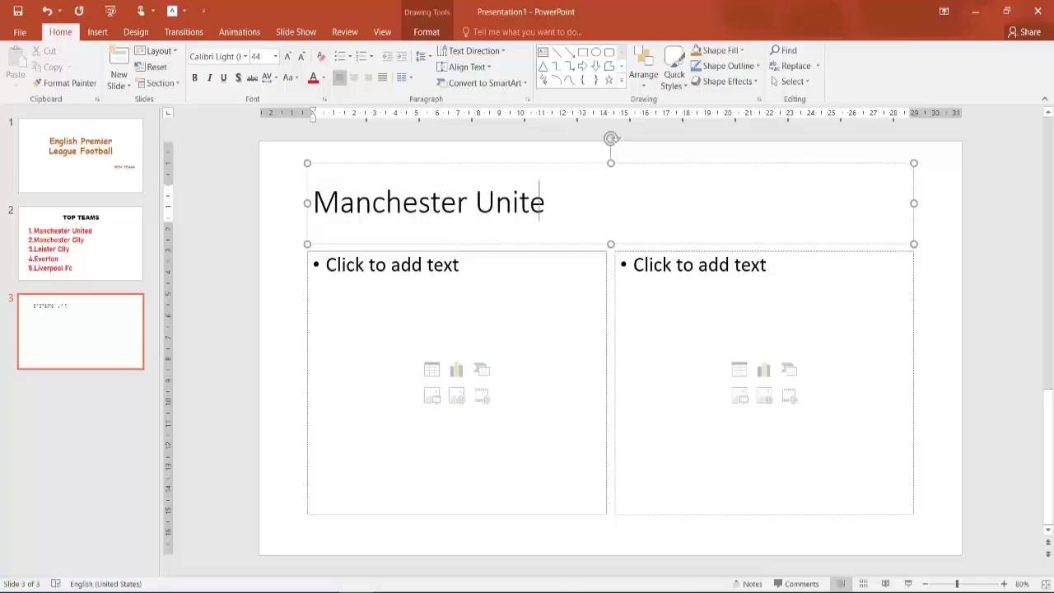
Insert the Desktop picture skysports-football-manchester-united into the second content placeholder and resize it to about 11.8 cm high by 13.7 cm wide.
{"action": "left_click", "coordinate": [372, 265]}
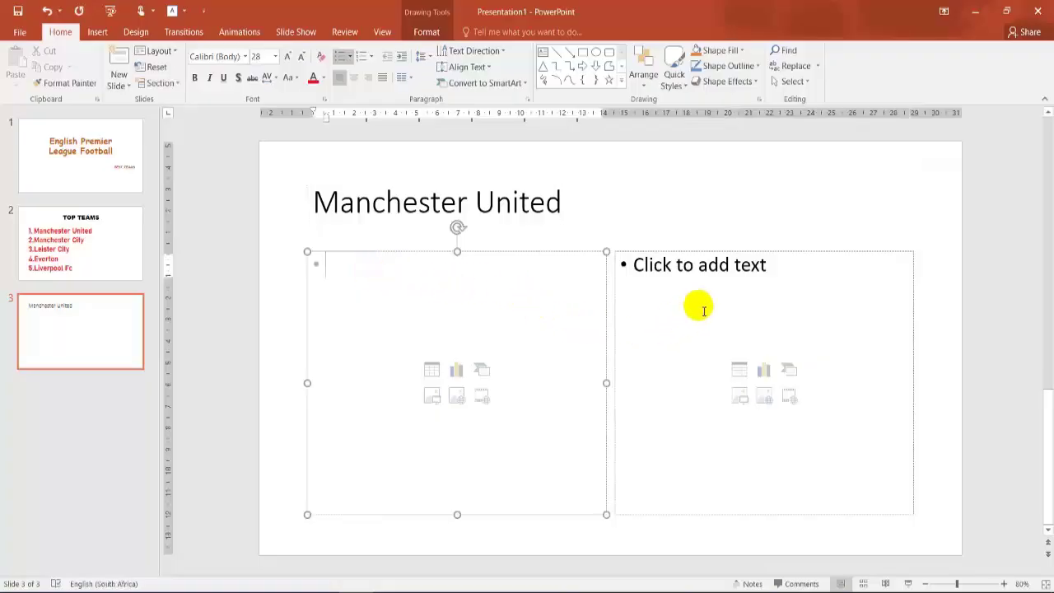
{"action": "left_click", "coordinate": [670, 349]}
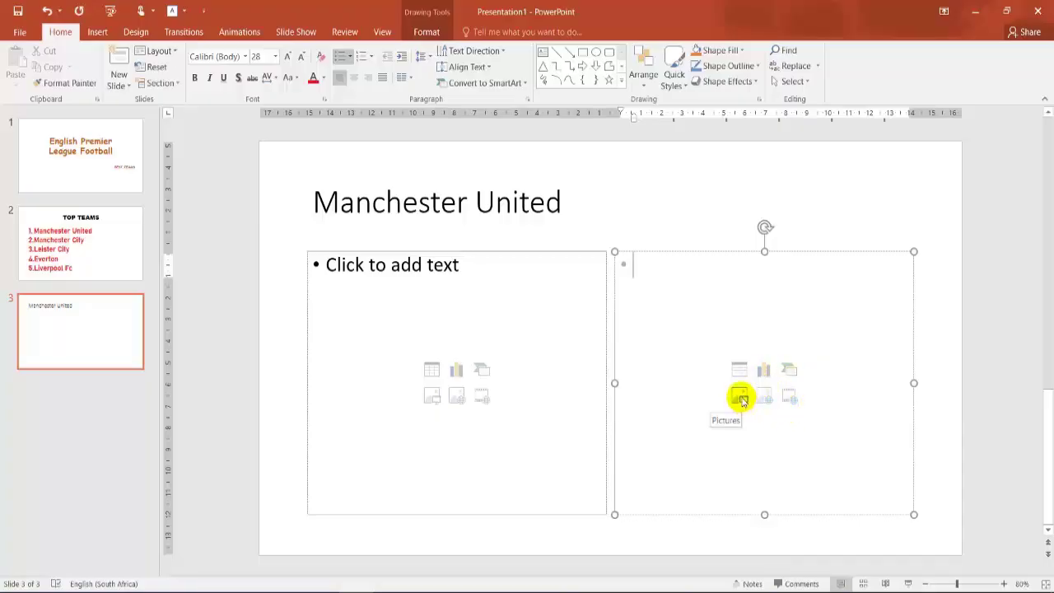
{"action": "left_click", "coordinate": [104, 39]}
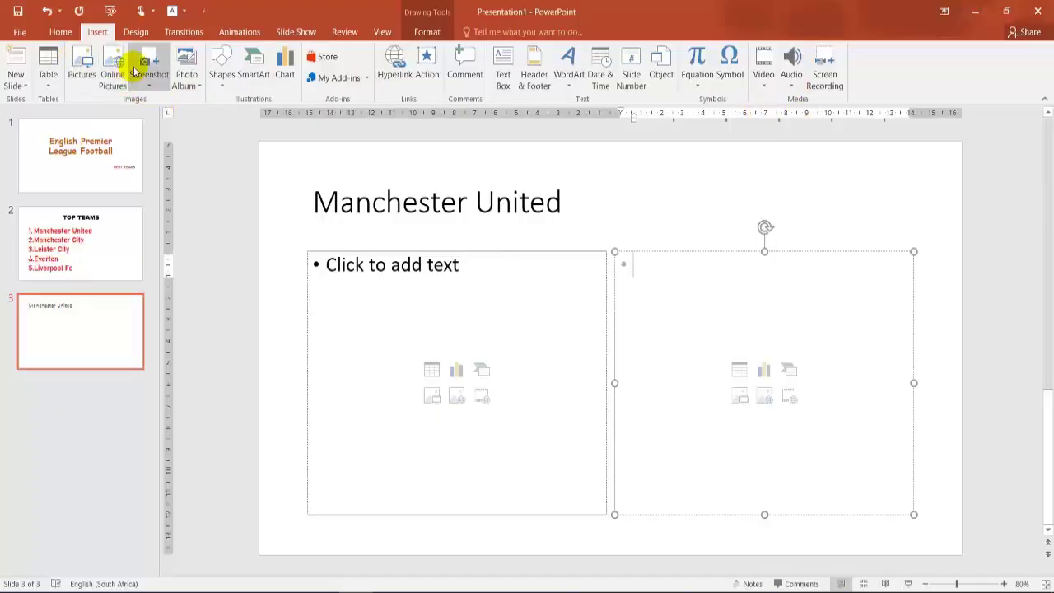
{"action": "left_click", "coordinate": [83, 64]}
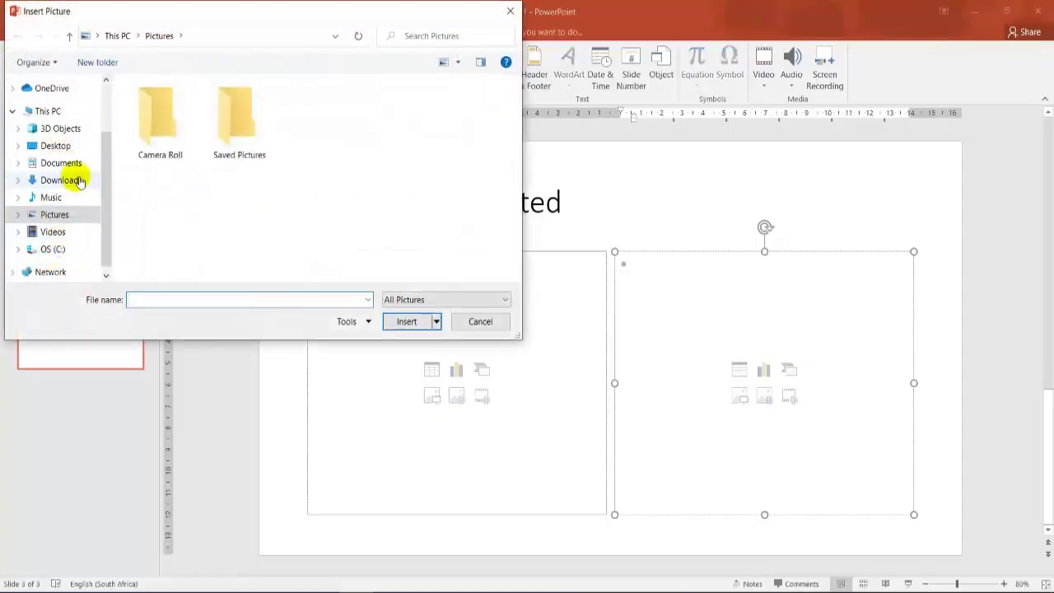
{"action": "left_click", "coordinate": [56, 146]}
{"action": "scroll", "coordinate": [207, 219], "scroll_direction": "down", "scroll_amount": 3}
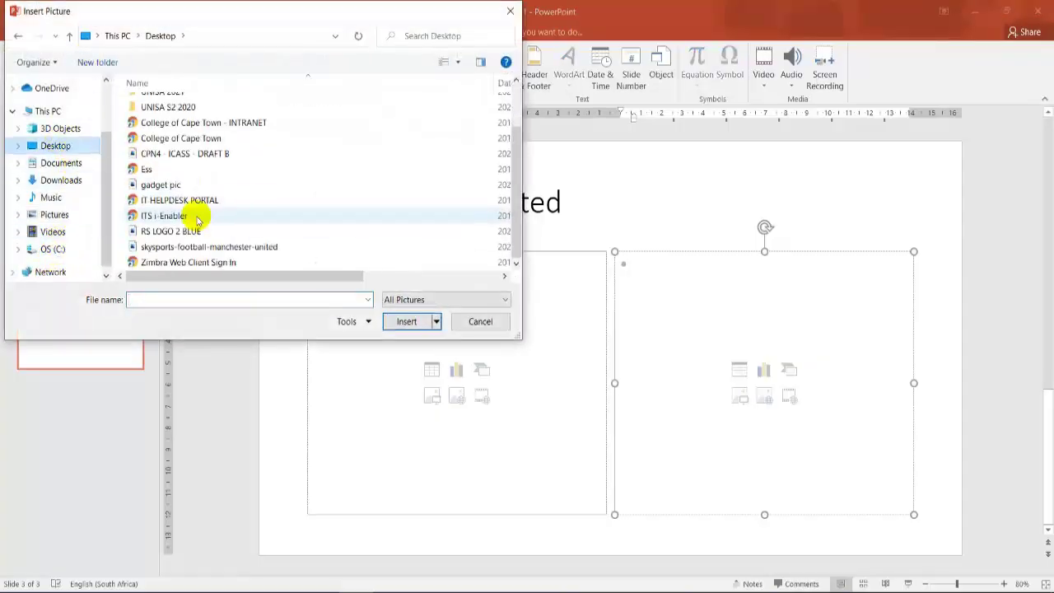
{"action": "left_click", "coordinate": [198, 246]}
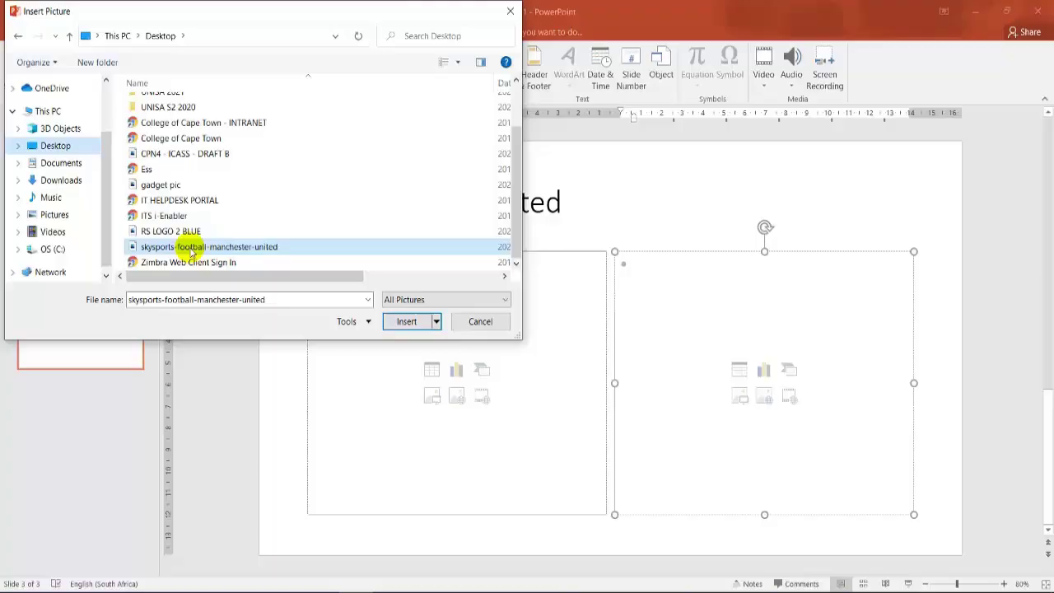
{"action": "left_click", "coordinate": [406, 323]}
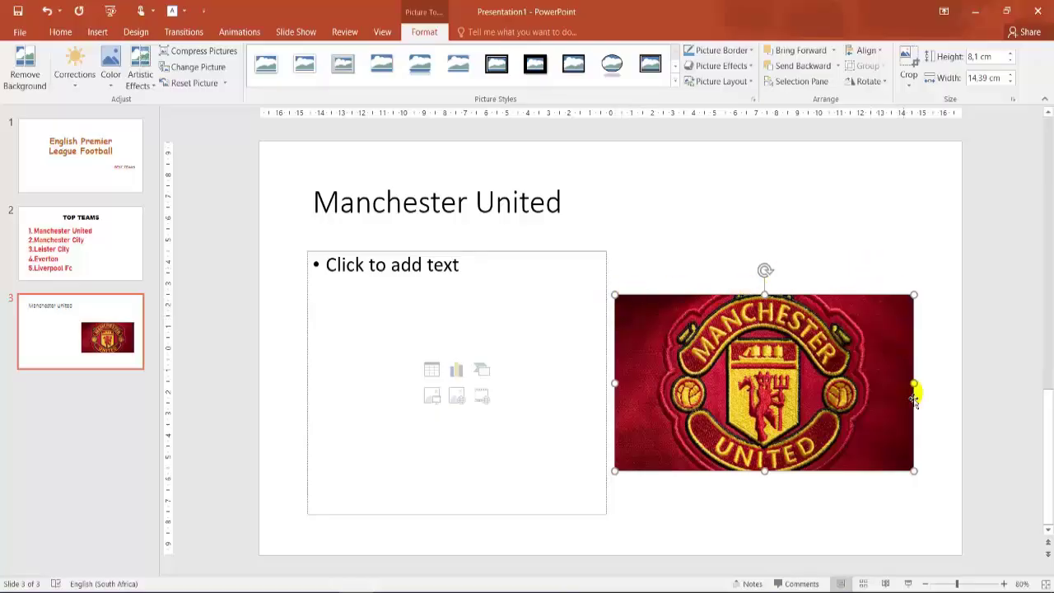
{"action": "left_click_drag", "start_coordinate": [612, 294], "coordinate": [770, 252]}
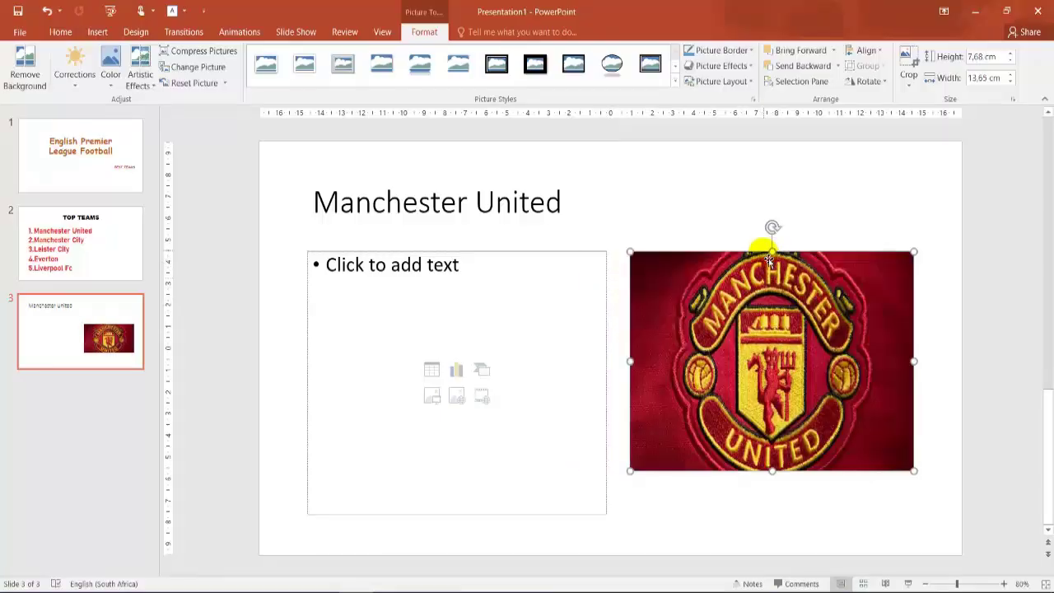
{"action": "left_click_drag", "start_coordinate": [781, 478], "coordinate": [780, 510]}
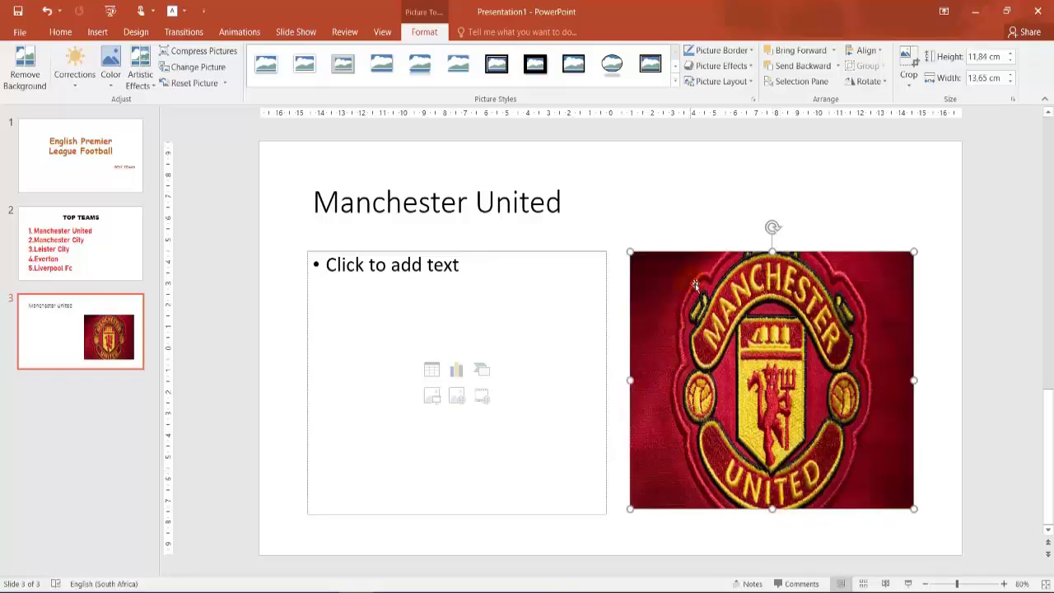
Format the "Manchester United" title as centered, in Arial Black and in uppercase.
{"action": "left_click", "coordinate": [651, 210]}
{"action": "left_click_drag", "start_coordinate": [565, 206], "coordinate": [384, 206]}
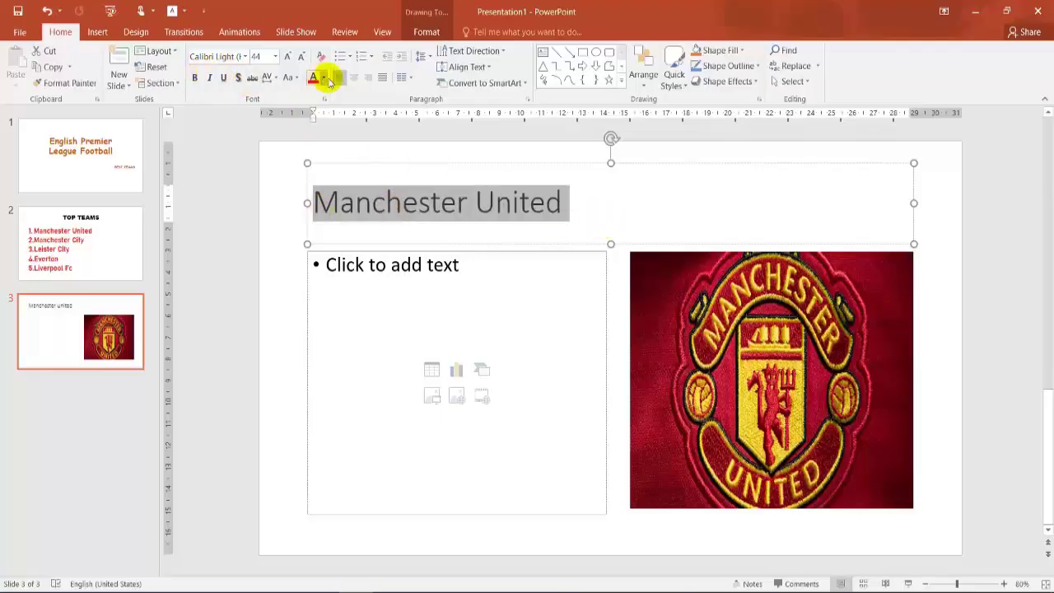
{"action": "left_click", "coordinate": [353, 78]}
{"action": "left_click", "coordinate": [245, 56]}
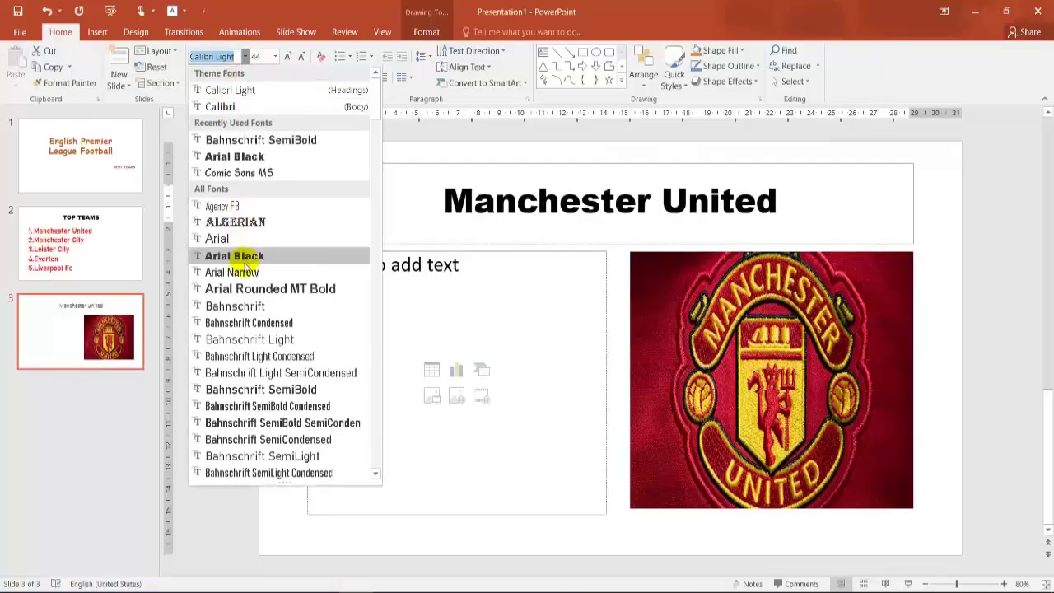
{"action": "left_click", "coordinate": [245, 259]}
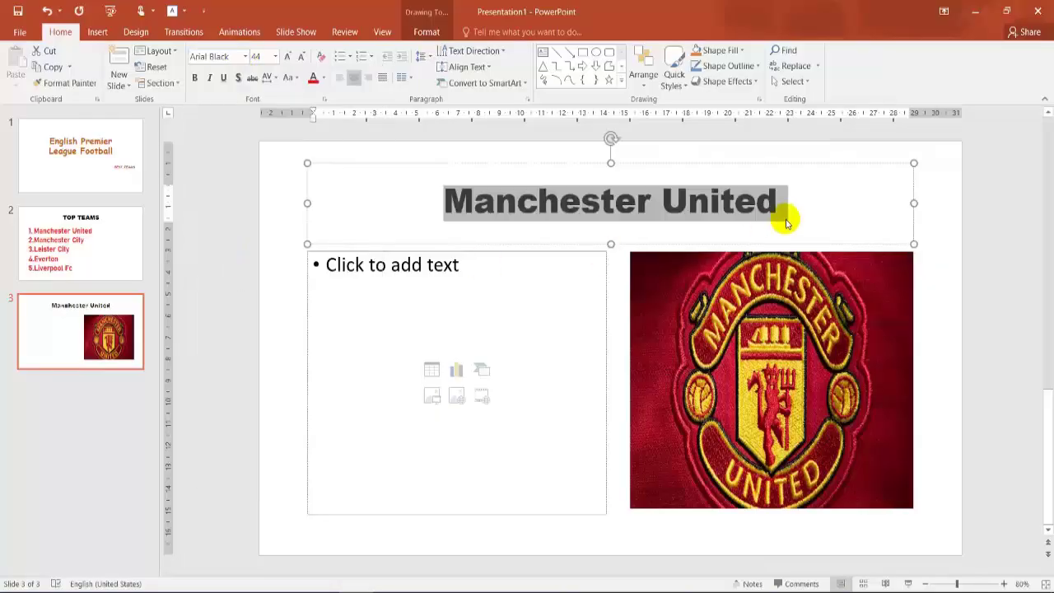
{"action": "left_click", "coordinate": [292, 80]}
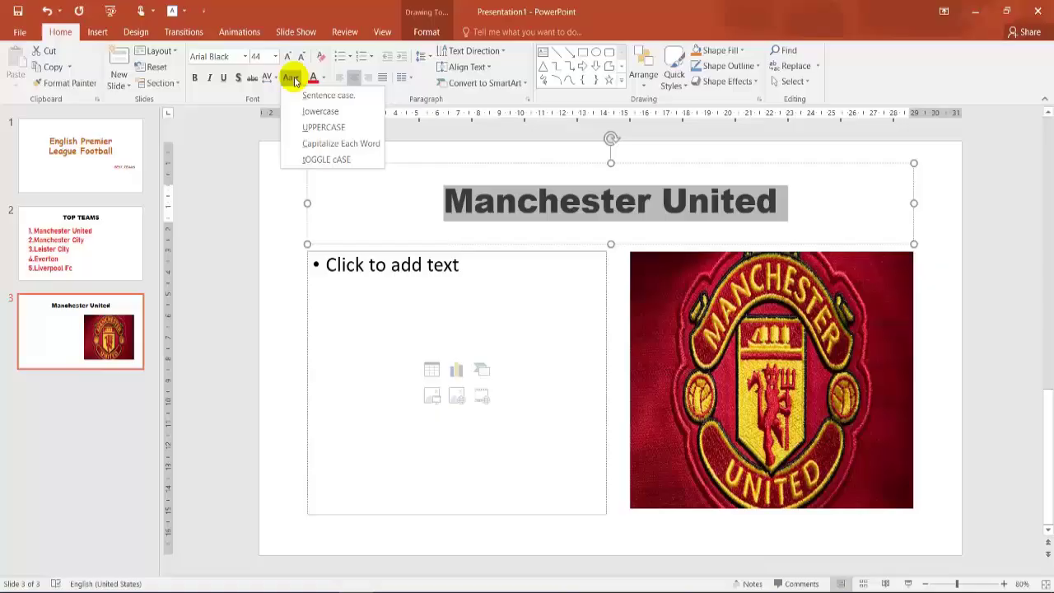
{"action": "left_click", "coordinate": [311, 128]}
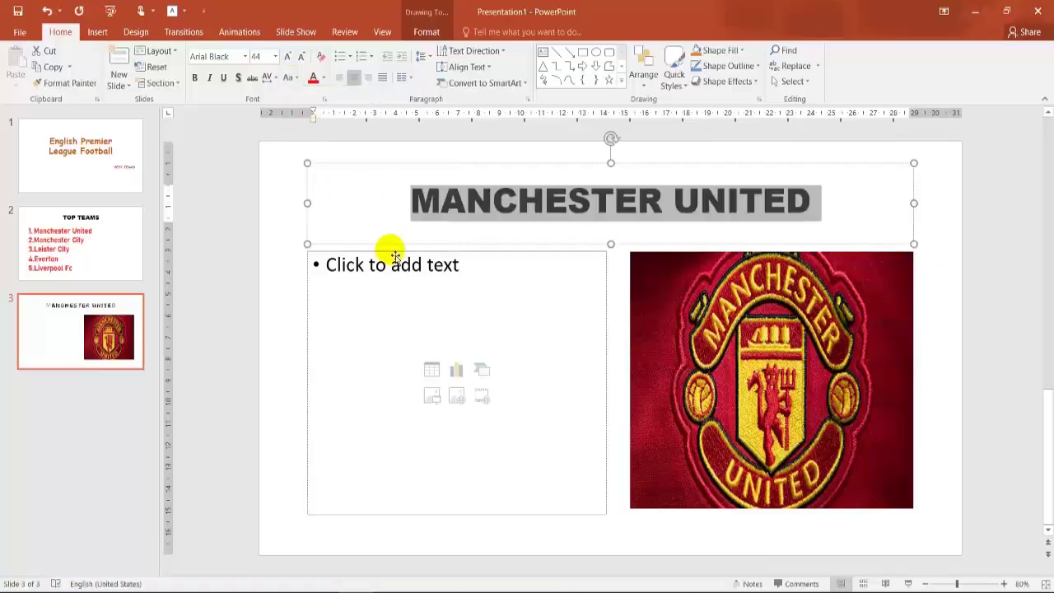
{"action": "left_click", "coordinate": [395, 264]}
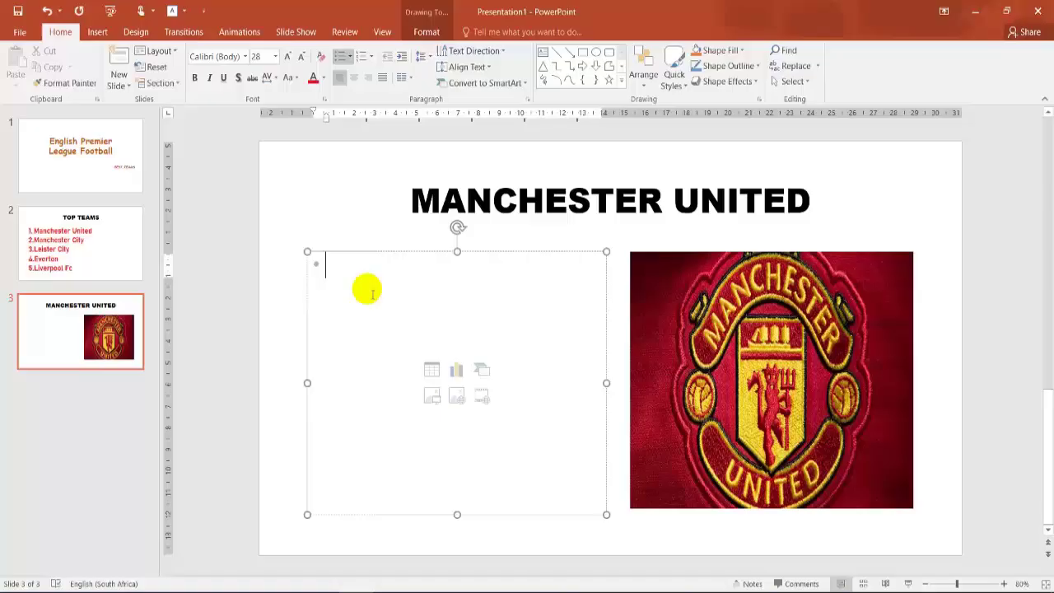
{"action": "type", "text": "F"}
{"action": "key", "text": "BackSpace"}
{"action": "key", "text": "BackSpace"}
{"action": "type", "text": "Winners"}
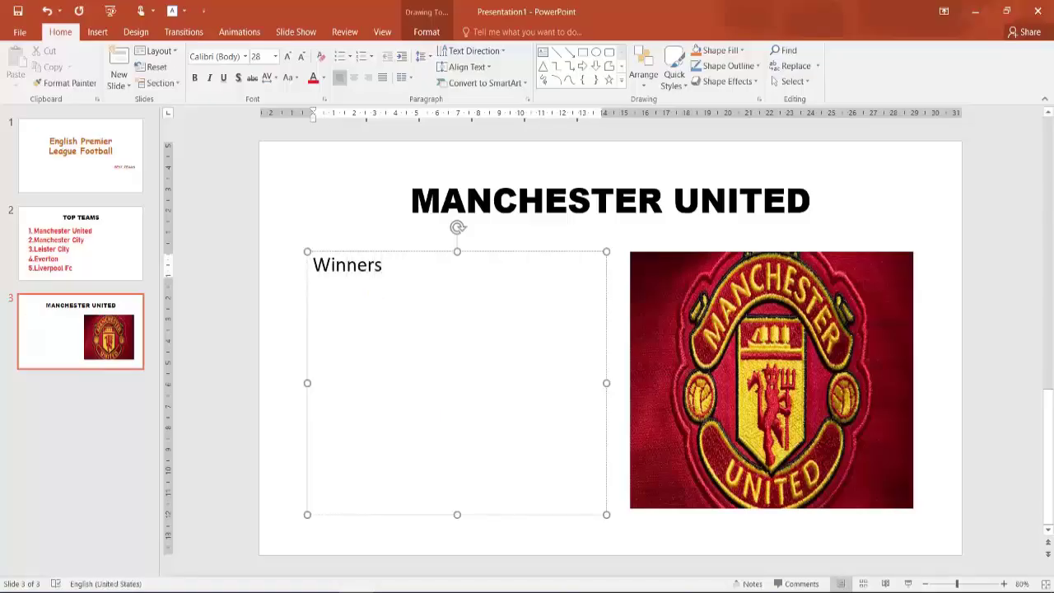
{"action": "key", "text": "BackSpace"}
{"action": "key", "text": "BackSpace"}
{"action": "key", "text": "BackSpace"}
{"action": "key", "text": "BackSpace"}
{"action": "key", "text": "BackSpace"}
{"action": "key", "text": "BackSpace"}
{"action": "key", "text": "BackSpace"}
Apply checkmark bullets to the text placeholder beside the picture and enter "FA Cup Winners" and "EPL Winners" as separate items.
{"action": "left_click", "coordinate": [350, 56]}
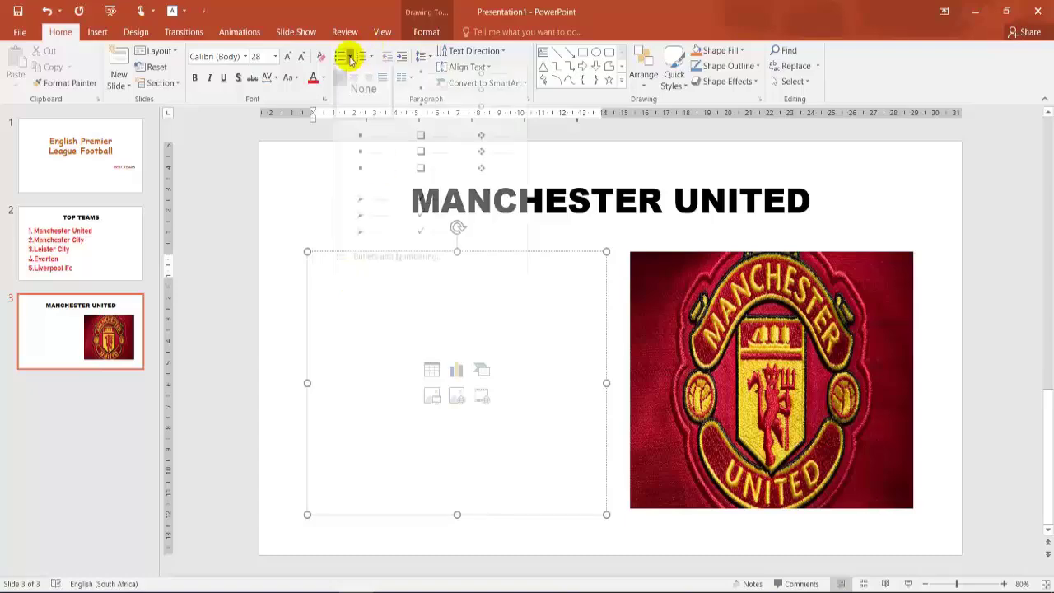
{"action": "left_click", "coordinate": [416, 213]}
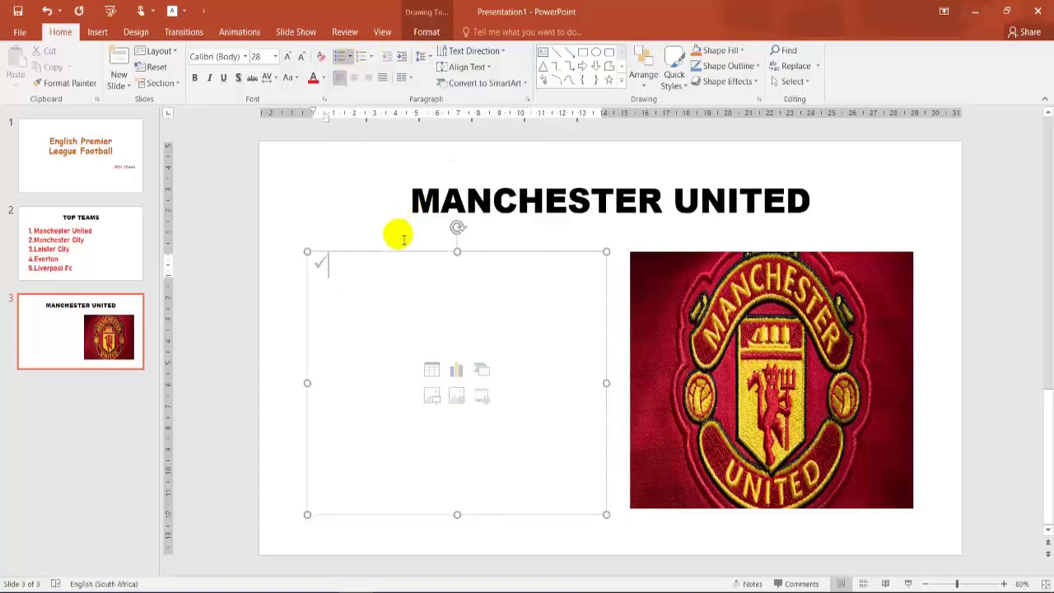
{"action": "type", "text": "F"}
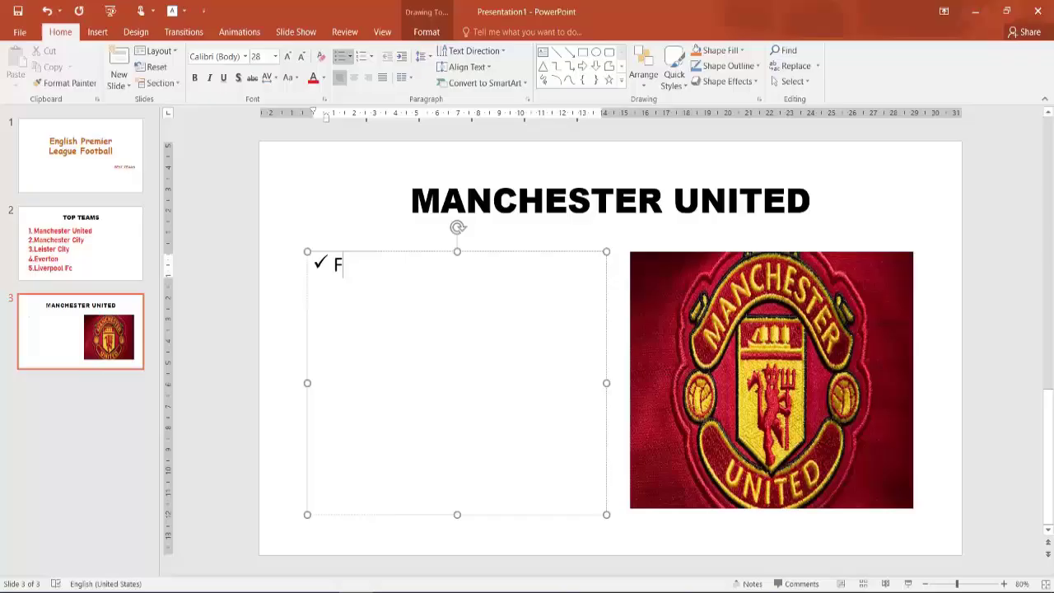
{"action": "type", "text": "A Cup"}
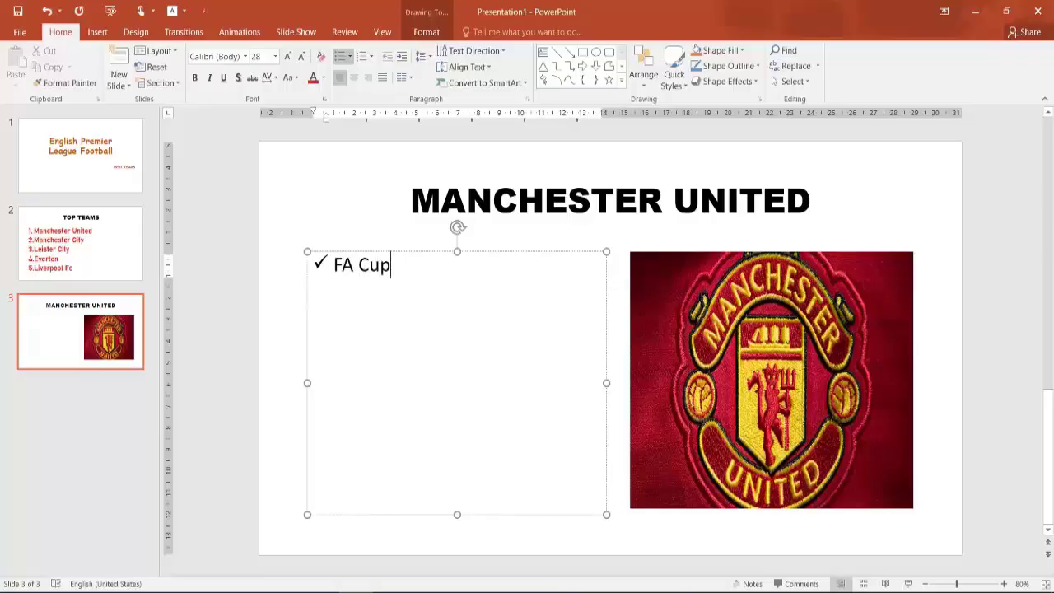
{"action": "type", "text": " Winners "}
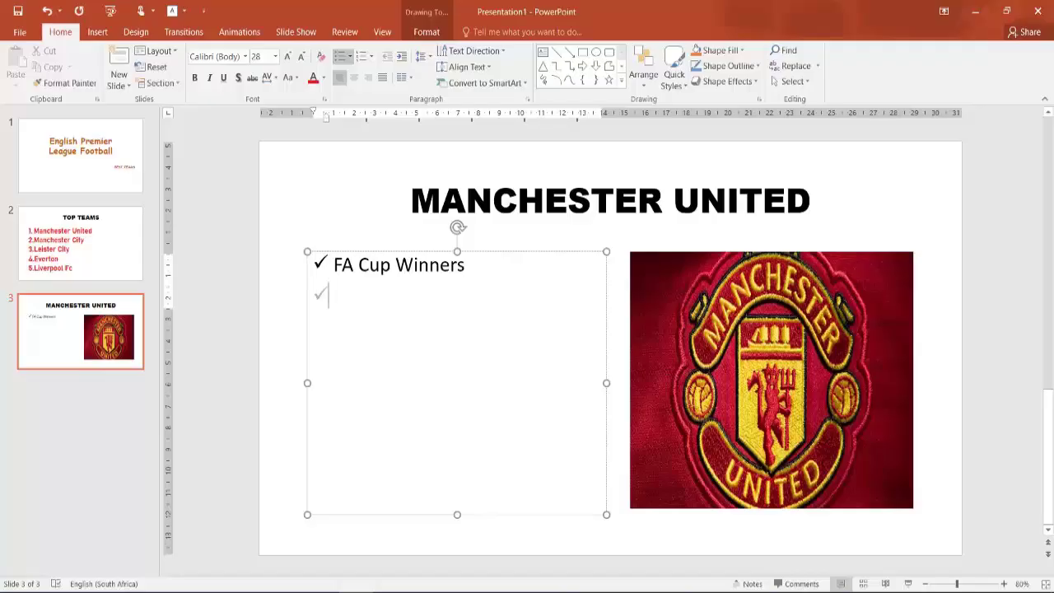
{"action": "type", "text": "EP"}
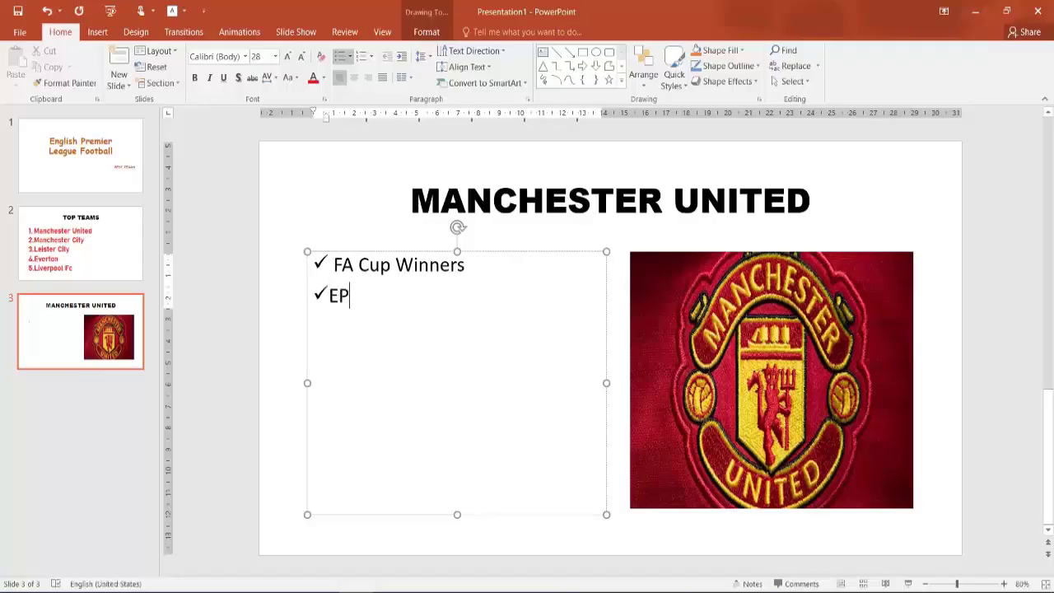
{"action": "type", "text": "L Winners"}
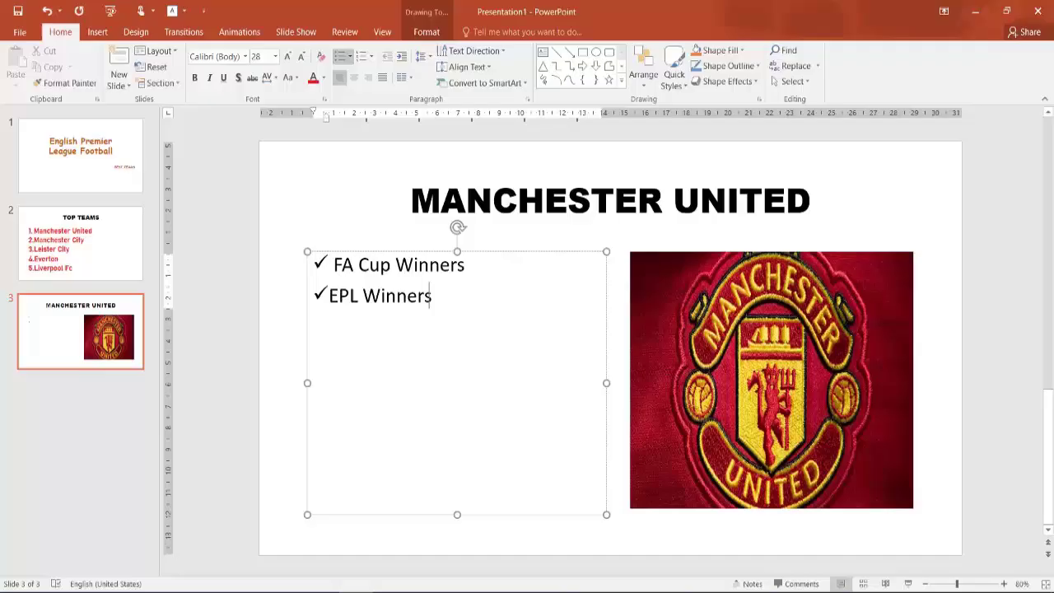
Add "Champions League Winners" and "Europe League" as two further items in the checkmark list.
{"action": "key", "text": "Return"}
{"action": "type", "text": "Cha"}
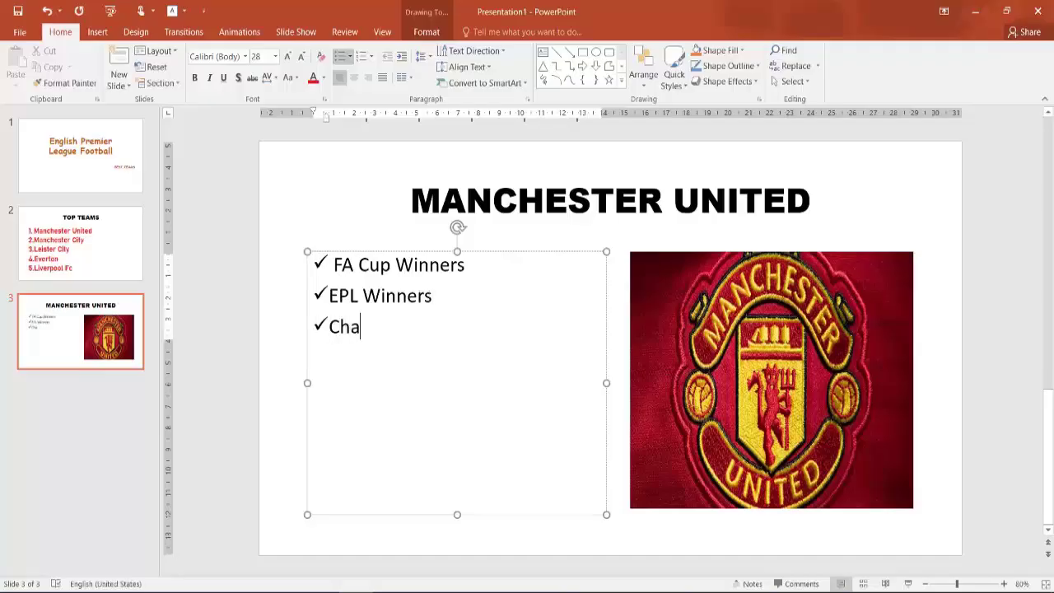
{"action": "type", "text": "mpions L"}
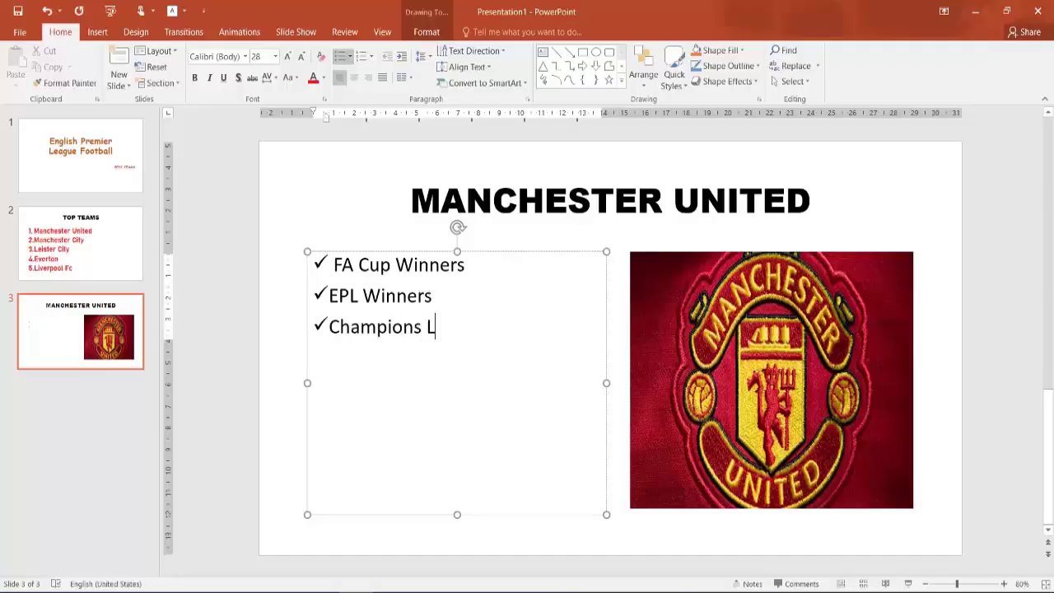
{"action": "type", "text": "eag"}
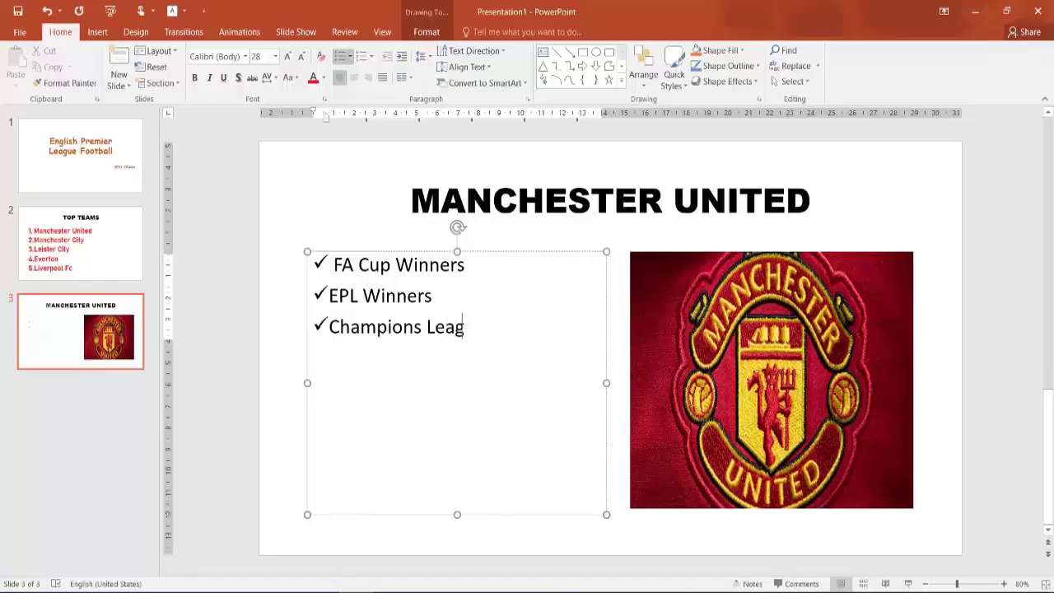
{"action": "type", "text": "ue W"}
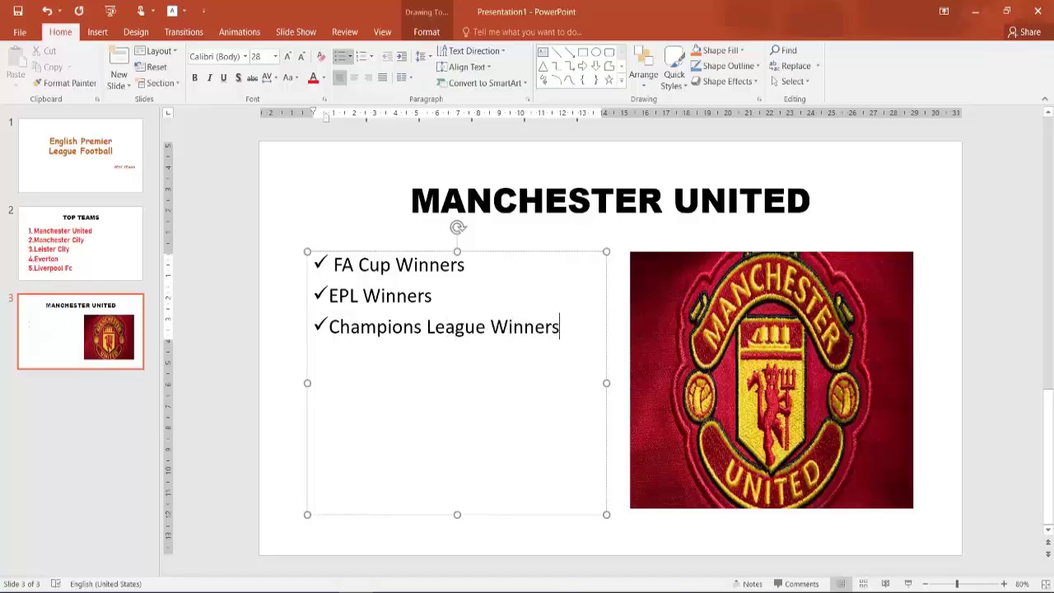
{"action": "type", "text": "inners"}
{"action": "key", "text": "Return"}
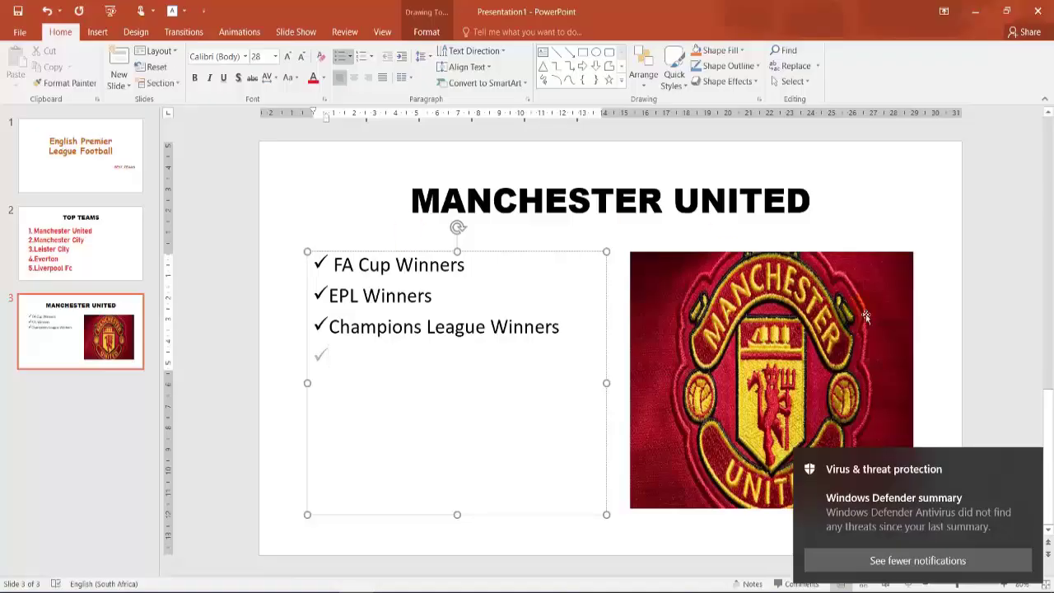
{"action": "left_click", "coordinate": [1029, 461]}
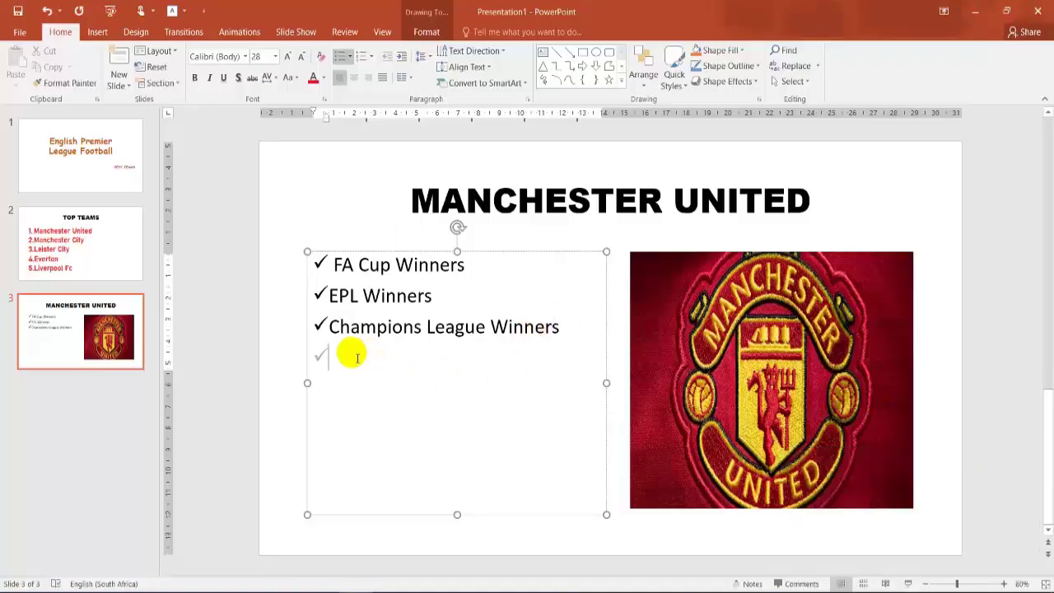
{"action": "type", "text": "Europe"}
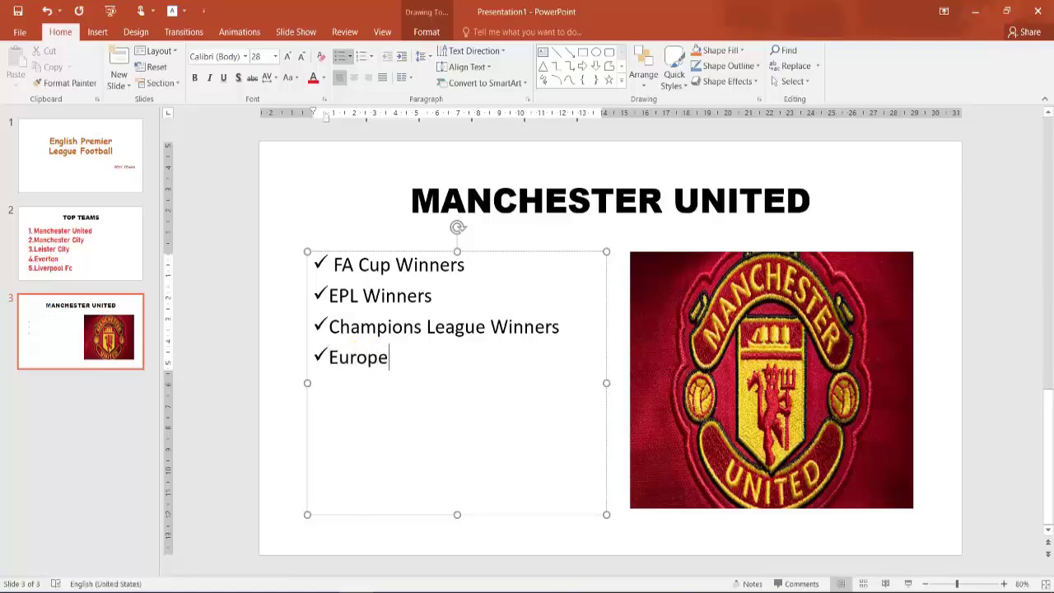
{"action": "type", "text": " League"}
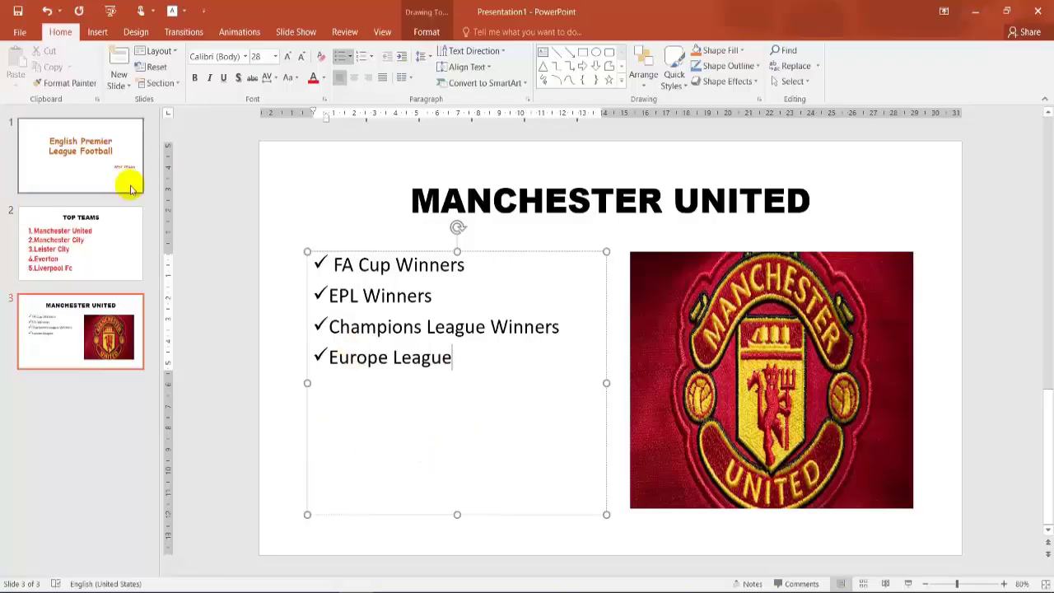
Swap the Top Teams and Manchester United slides in Slide Sorter view, restore their original order and return to Normal view.
{"action": "left_click", "coordinate": [320, 212]}
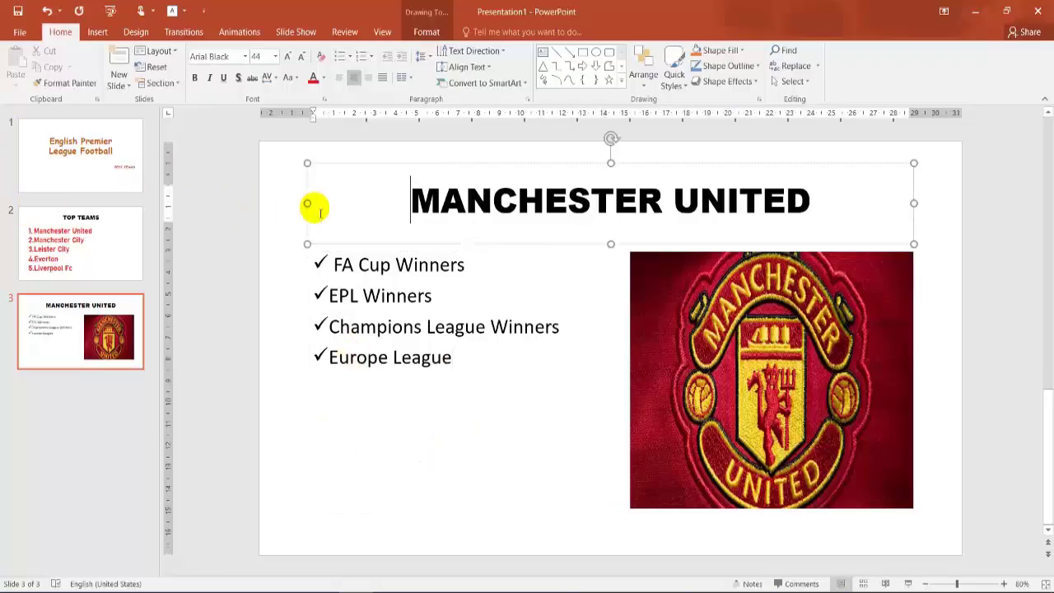
{"action": "left_click", "coordinate": [865, 584]}
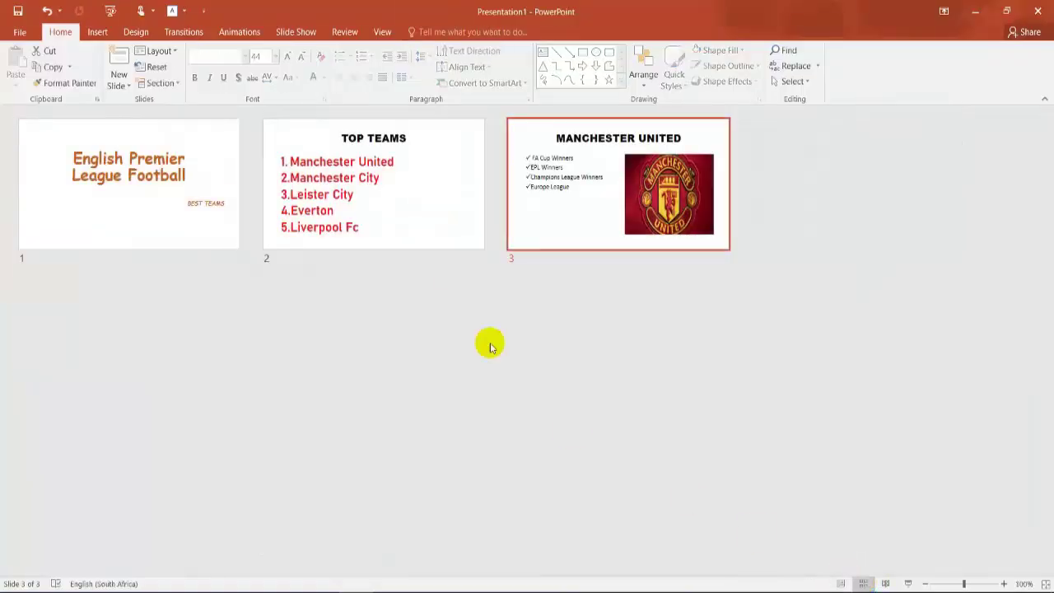
{"action": "left_click_drag", "start_coordinate": [546, 183], "coordinate": [301, 172]}
{"action": "left_click_drag", "start_coordinate": [535, 185], "coordinate": [725, 208]}
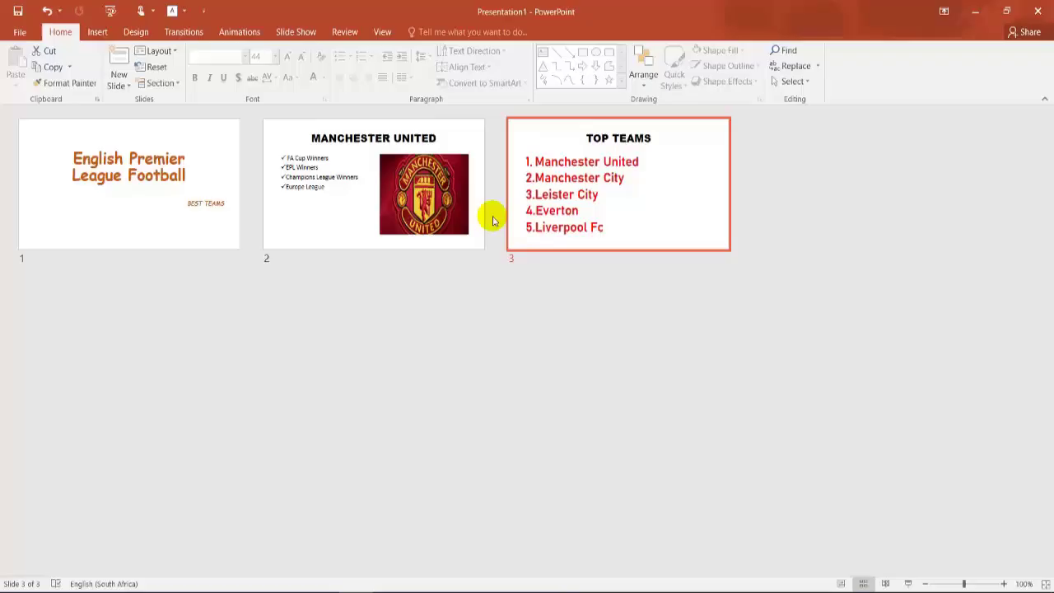
{"action": "left_click_drag", "start_coordinate": [338, 194], "coordinate": [629, 206]}
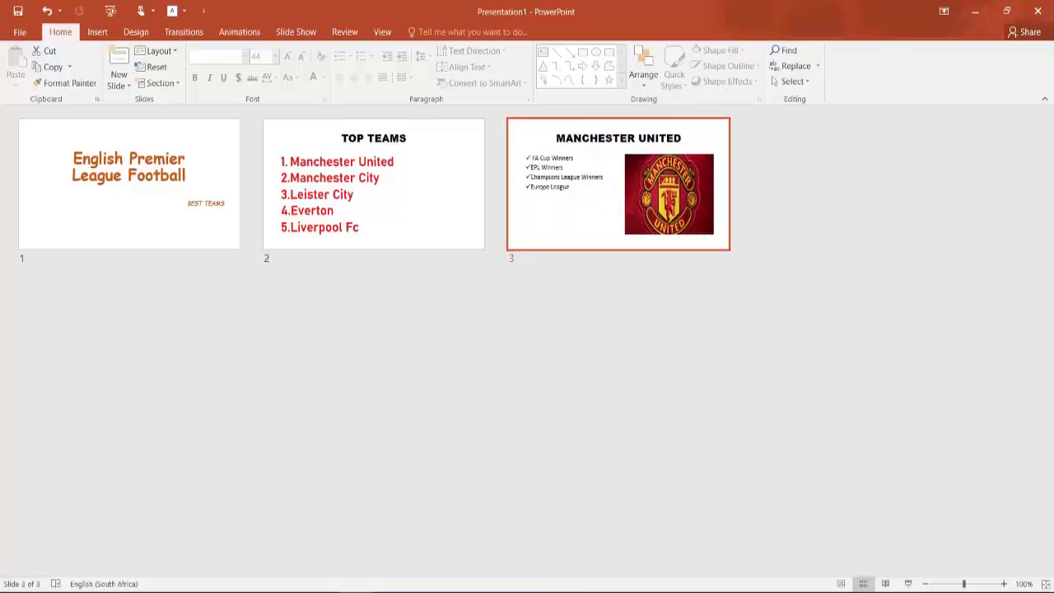
{"action": "left_click", "coordinate": [842, 584]}
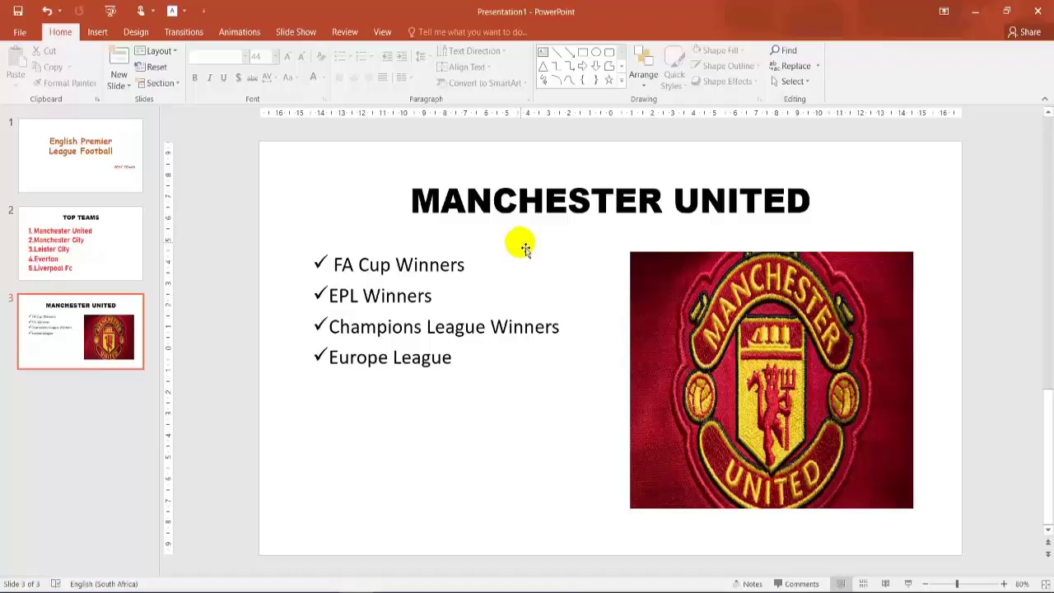
Try the footer and date options for slides and the header, footer and page number options for notes and handouts without applying them.
{"action": "left_click", "coordinate": [105, 33]}
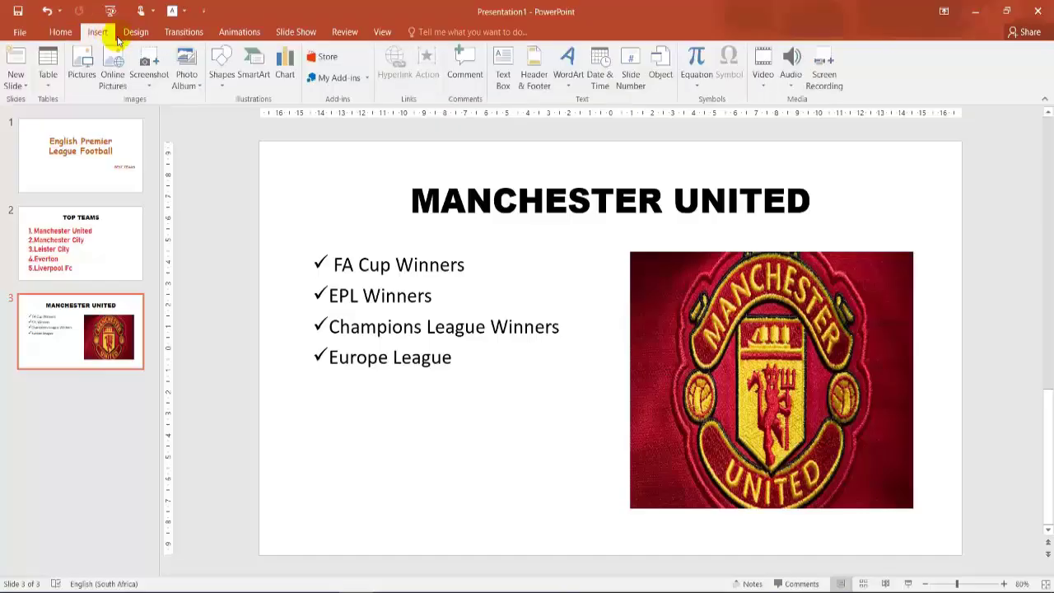
{"action": "left_click", "coordinate": [535, 76]}
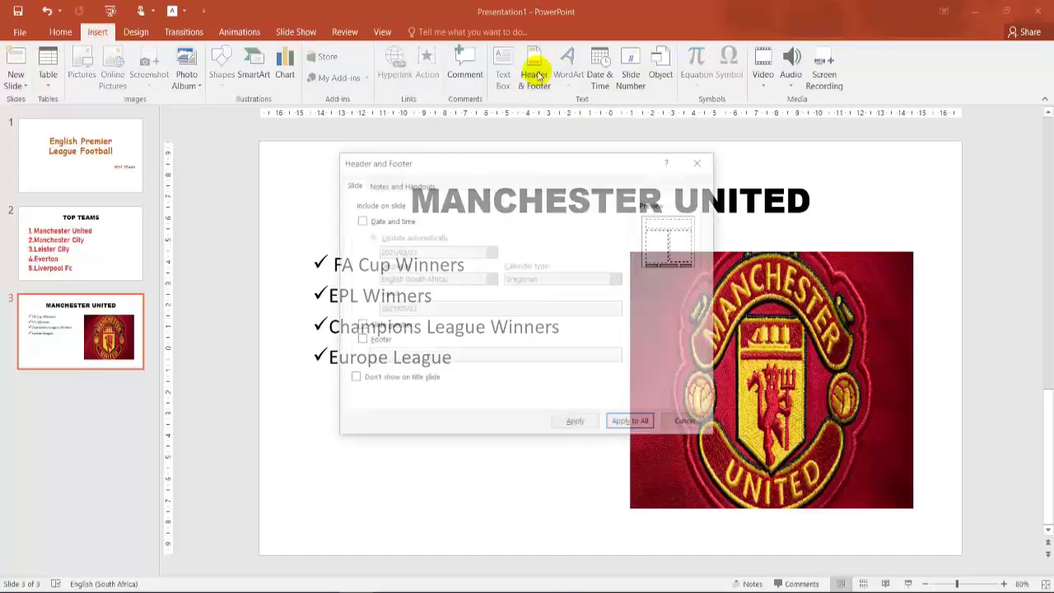
{"action": "left_click", "coordinate": [359, 341]}
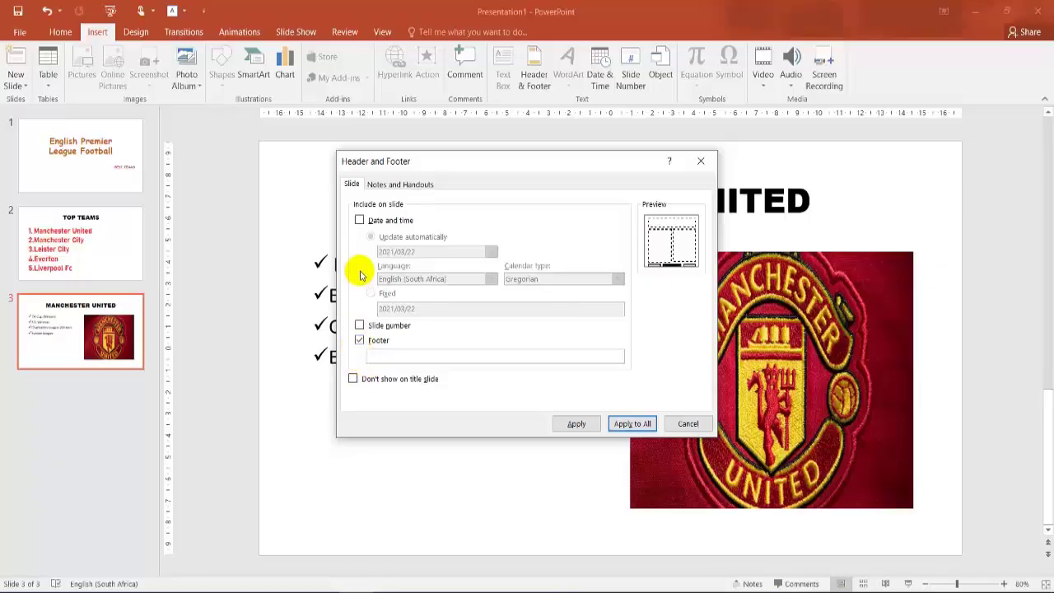
{"action": "left_click", "coordinate": [392, 355]}
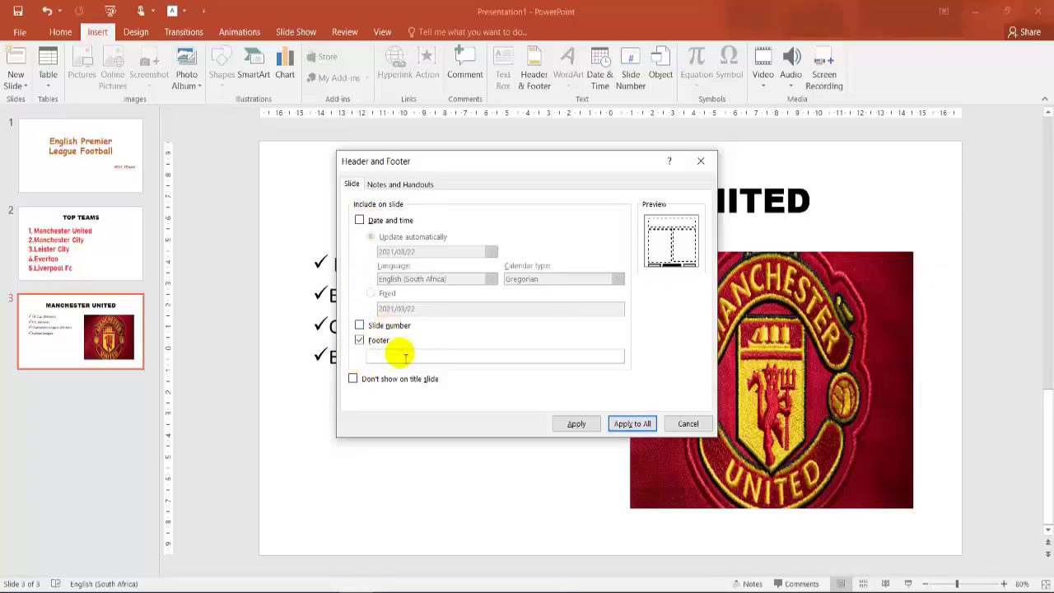
{"action": "left_click", "coordinate": [360, 221]}
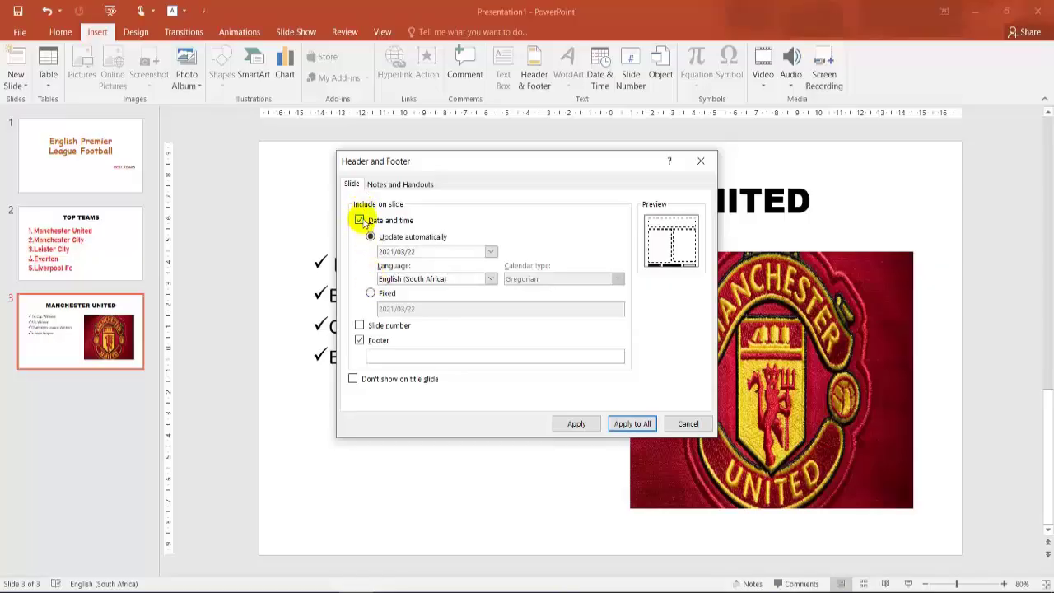
{"action": "left_click", "coordinate": [360, 220]}
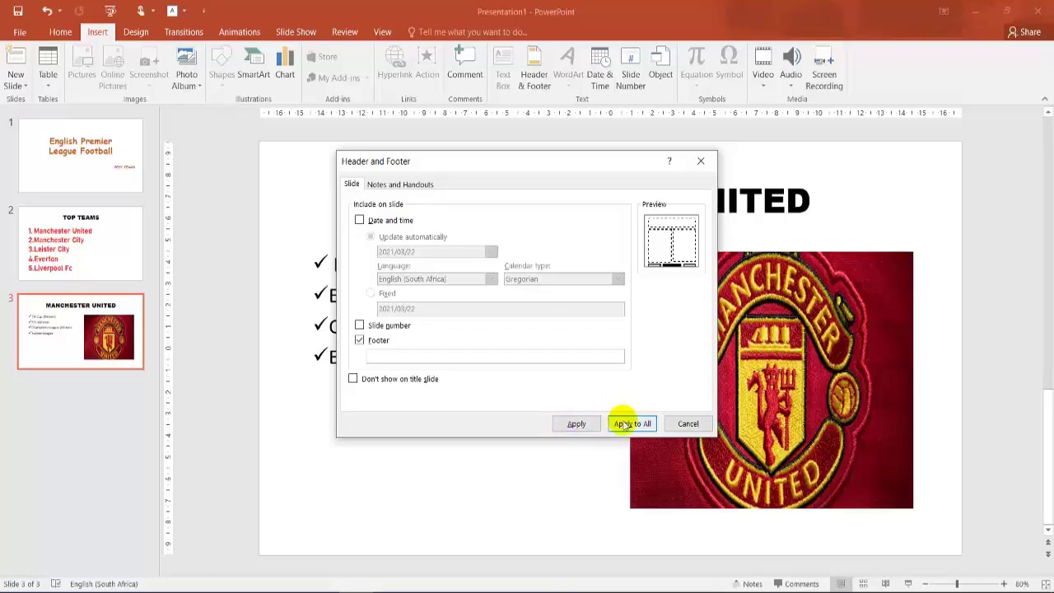
{"action": "left_click", "coordinate": [398, 186]}
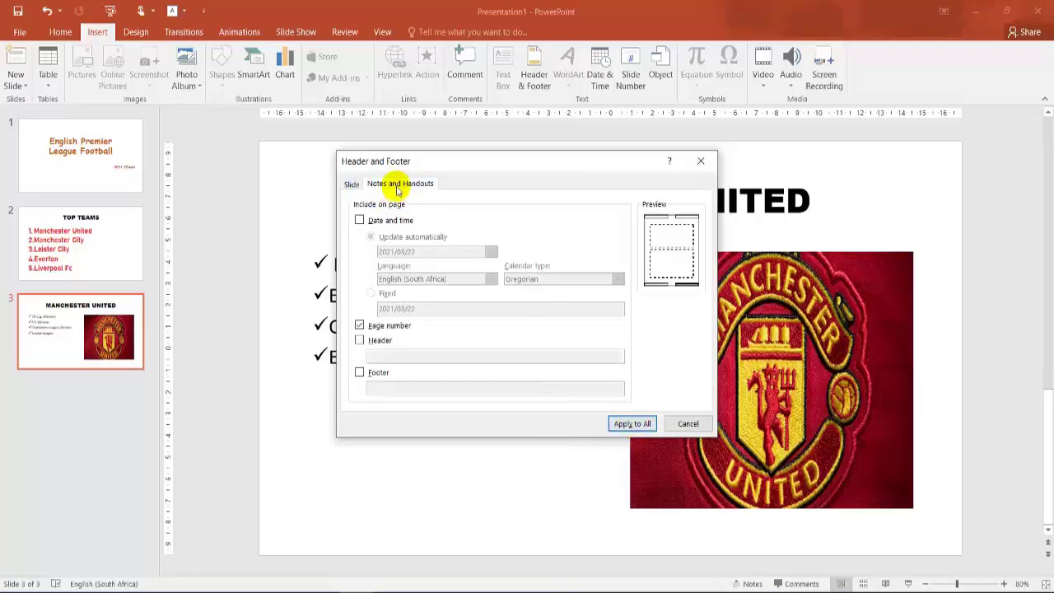
{"action": "left_click", "coordinate": [360, 340]}
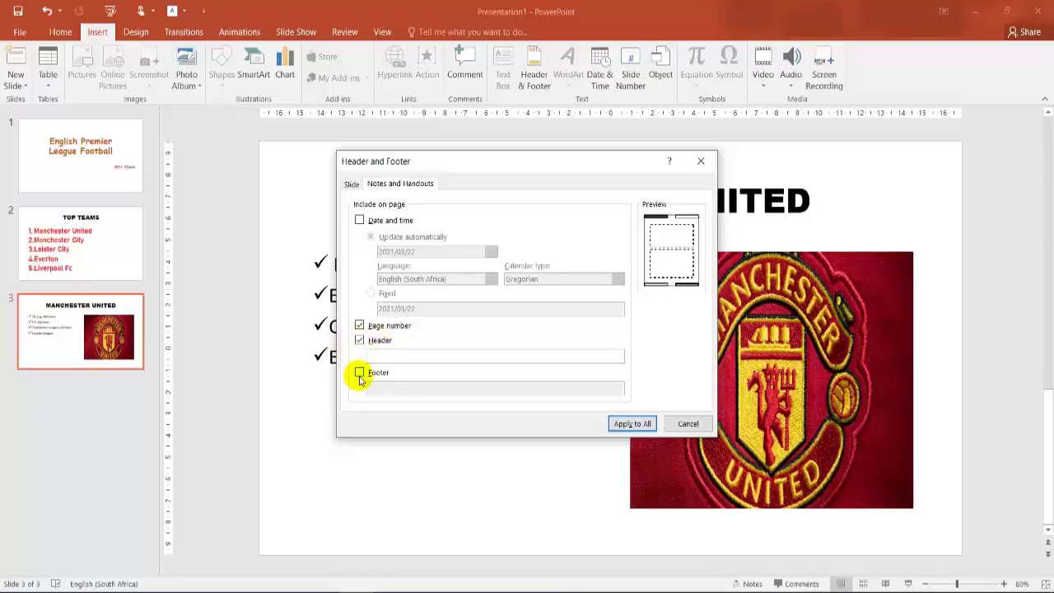
{"action": "left_click", "coordinate": [360, 375]}
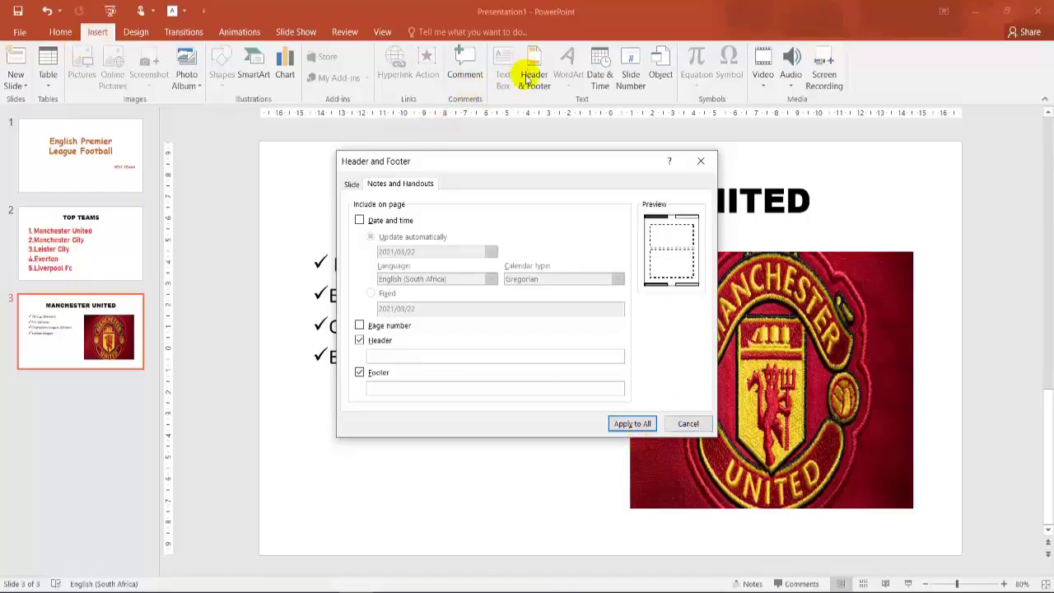
{"action": "left_click", "coordinate": [689, 427]}
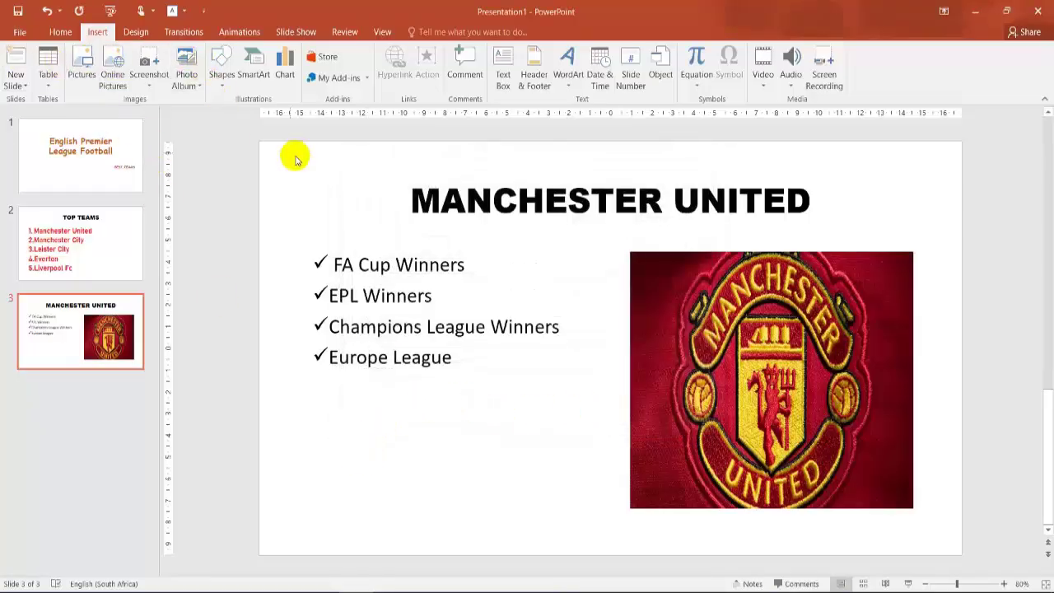
Open the print settings for the presentation and choose Send To OneNote 16 as the printer.
{"action": "left_click", "coordinate": [15, 36]}
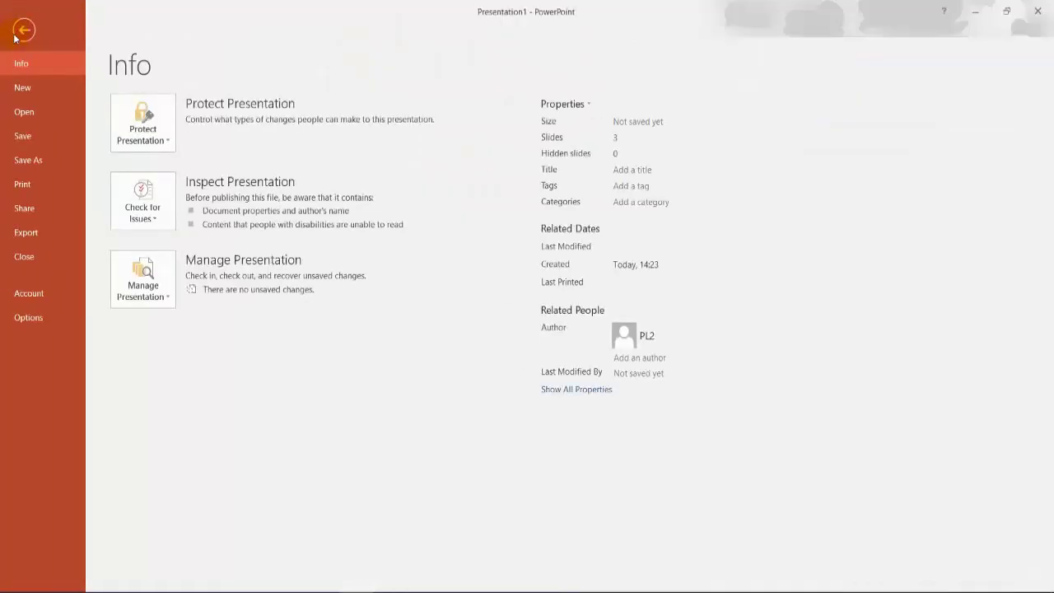
{"action": "left_click", "coordinate": [27, 191]}
{"action": "left_click", "coordinate": [218, 197]}
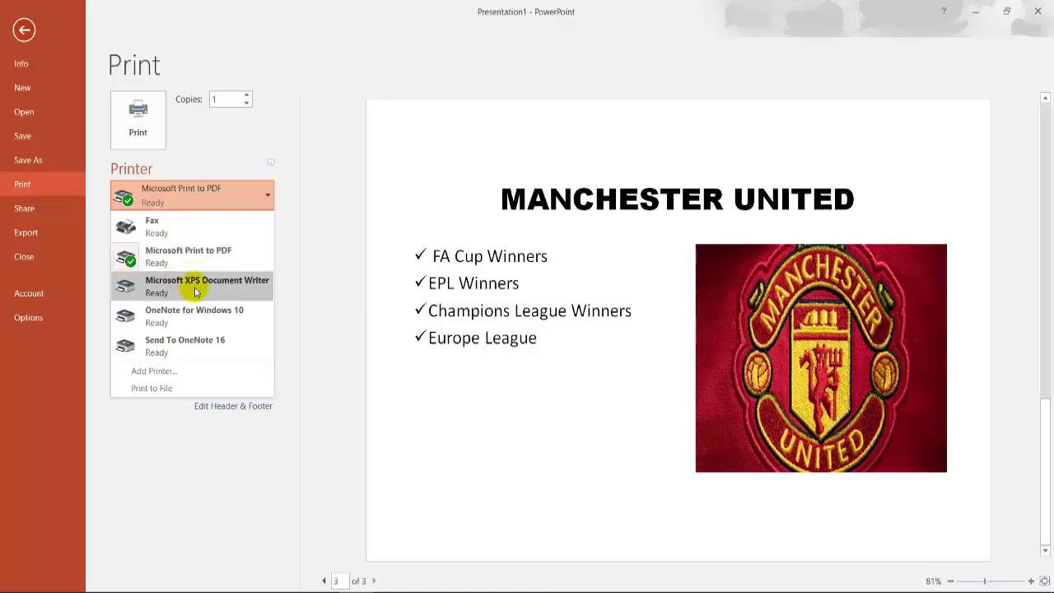
{"action": "left_click", "coordinate": [189, 347]}
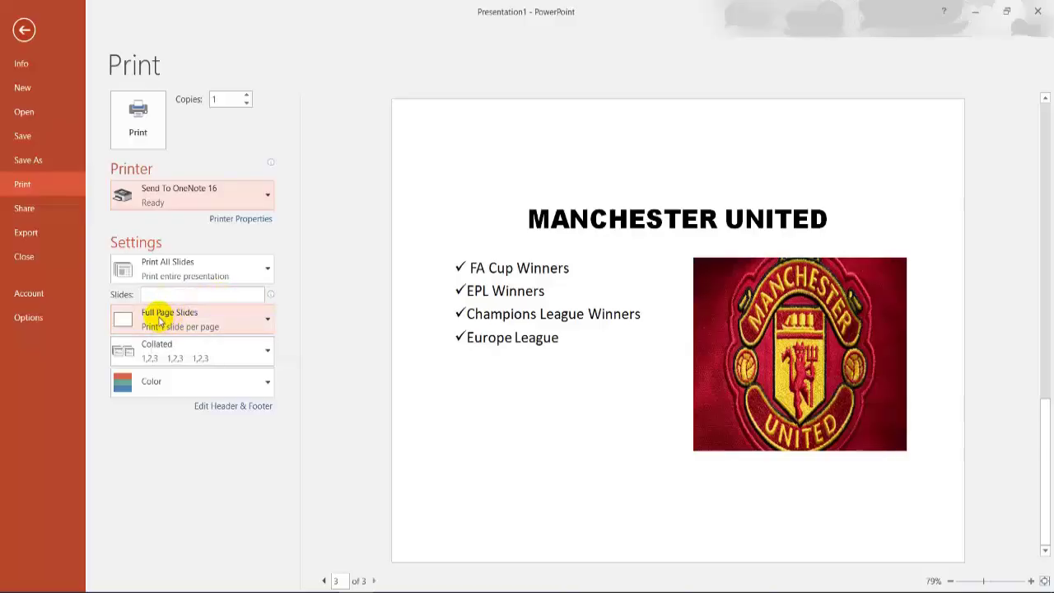
Set the print layout to 3-slide handouts and apply the header "Examination Number" and footer "QUESTION 3A" to all pages.
{"action": "left_click", "coordinate": [262, 321]}
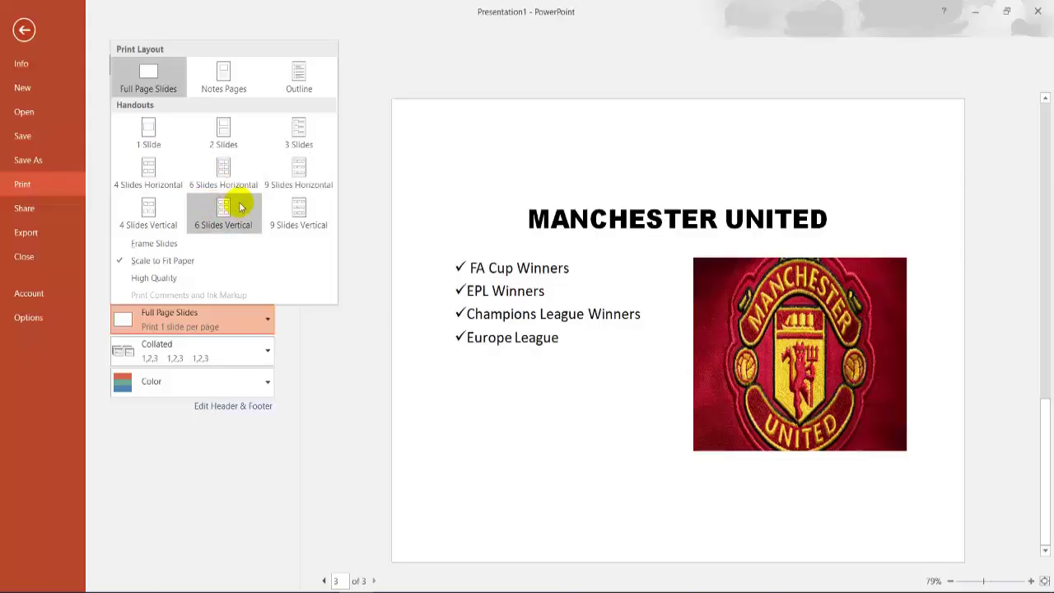
{"action": "left_click", "coordinate": [298, 131]}
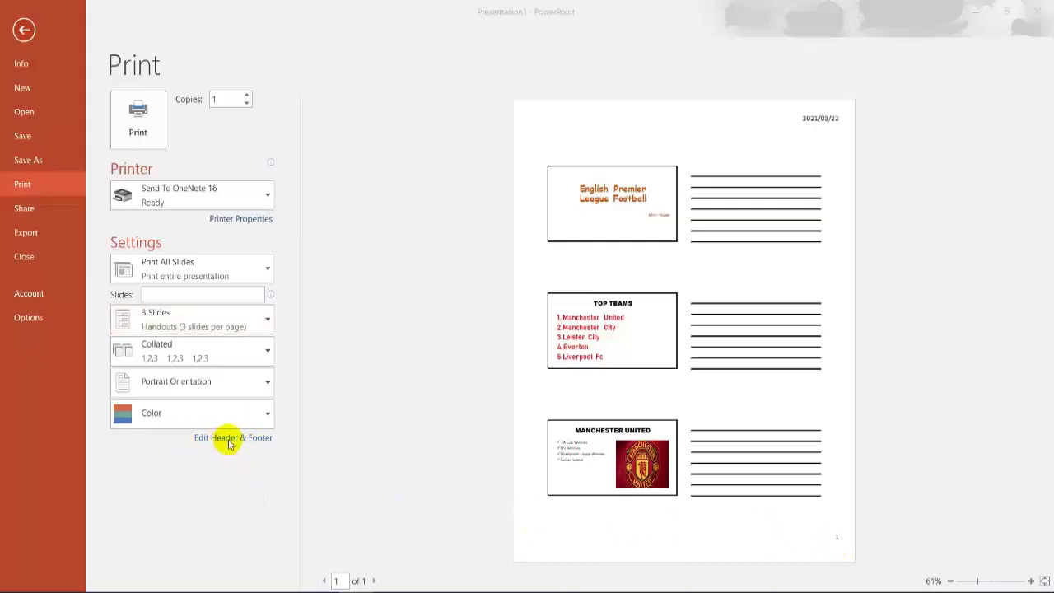
{"action": "left_click", "coordinate": [232, 439]}
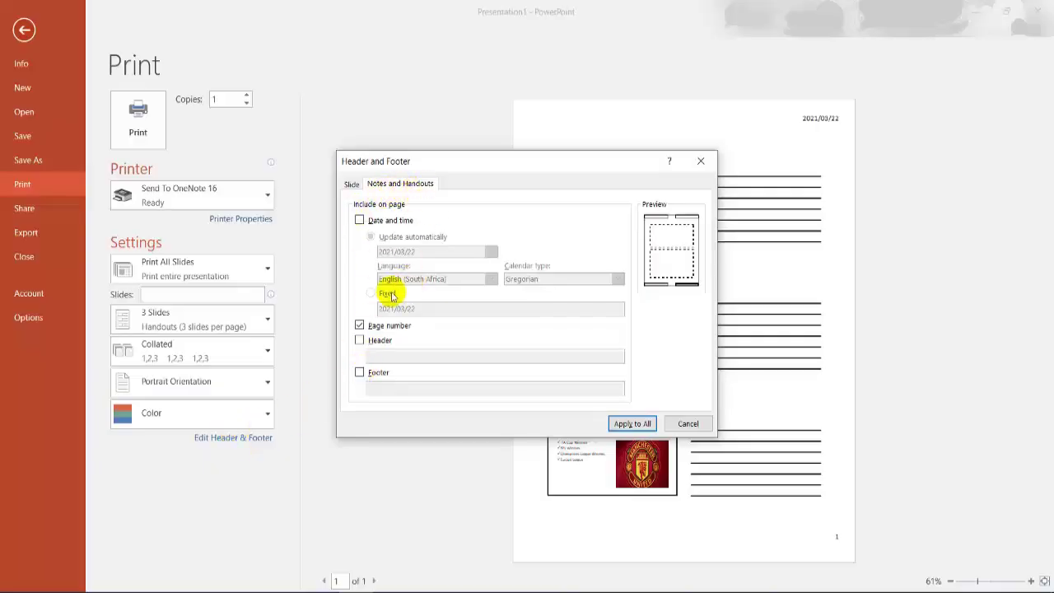
{"action": "left_click", "coordinate": [377, 339]}
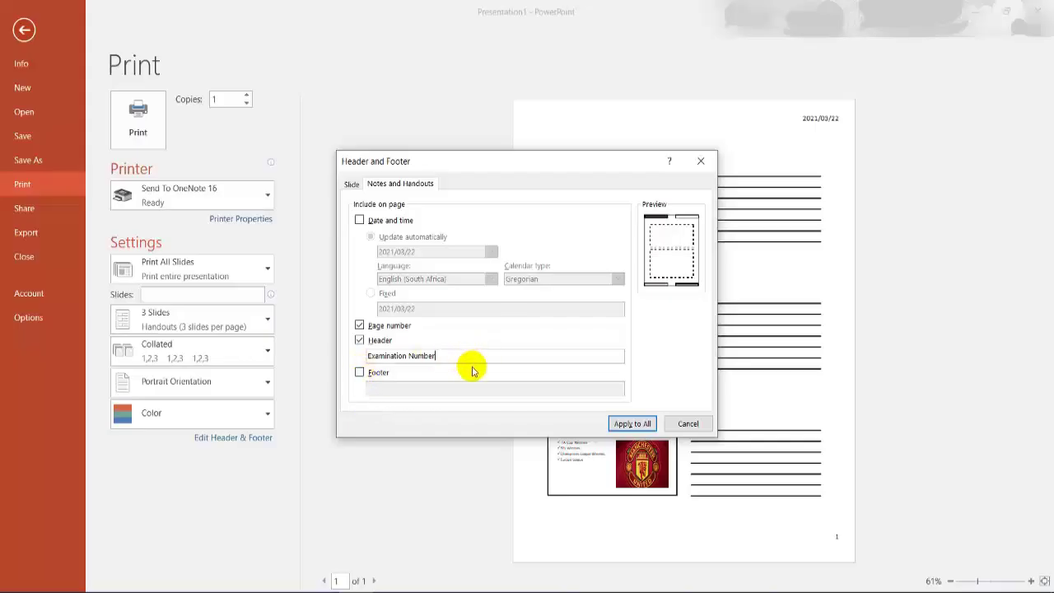
{"action": "left_click", "coordinate": [360, 373]}
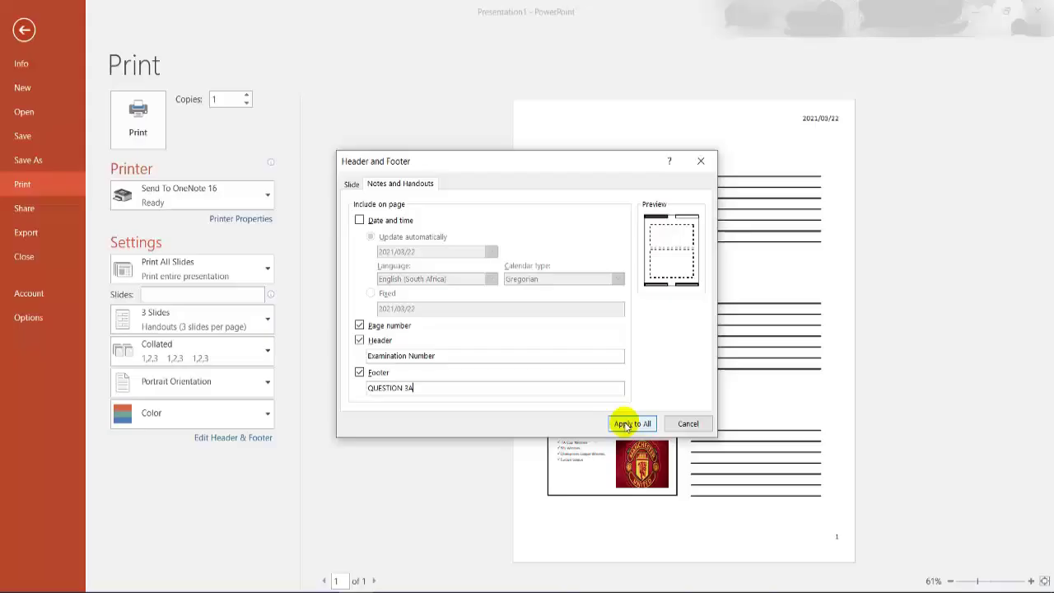
{"action": "left_click", "coordinate": [630, 424]}
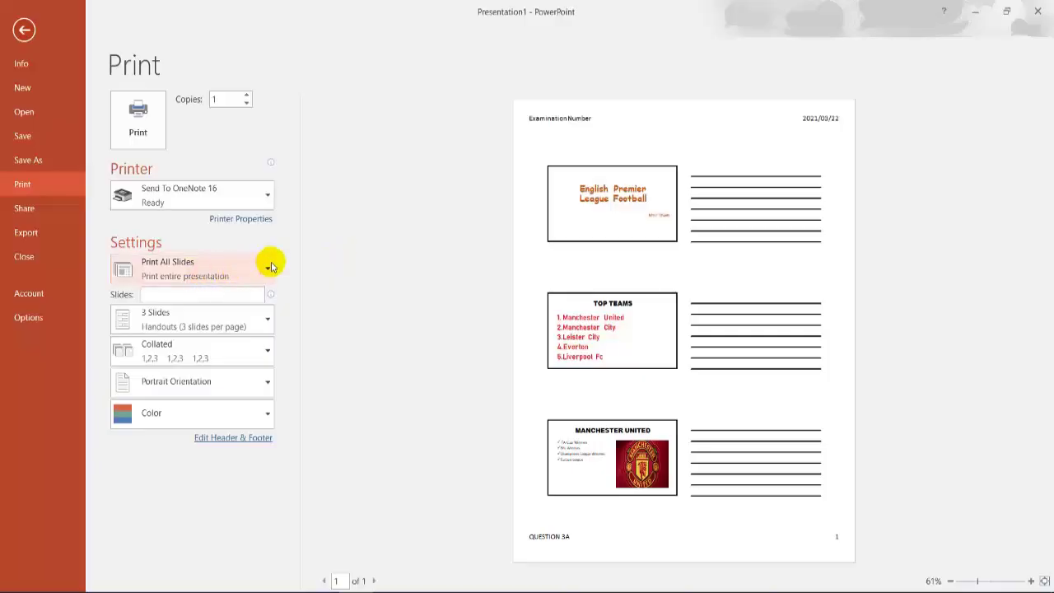
Set the print layout back to Full Page Slides and return to editing the presentation.
{"action": "left_click", "coordinate": [249, 320]}
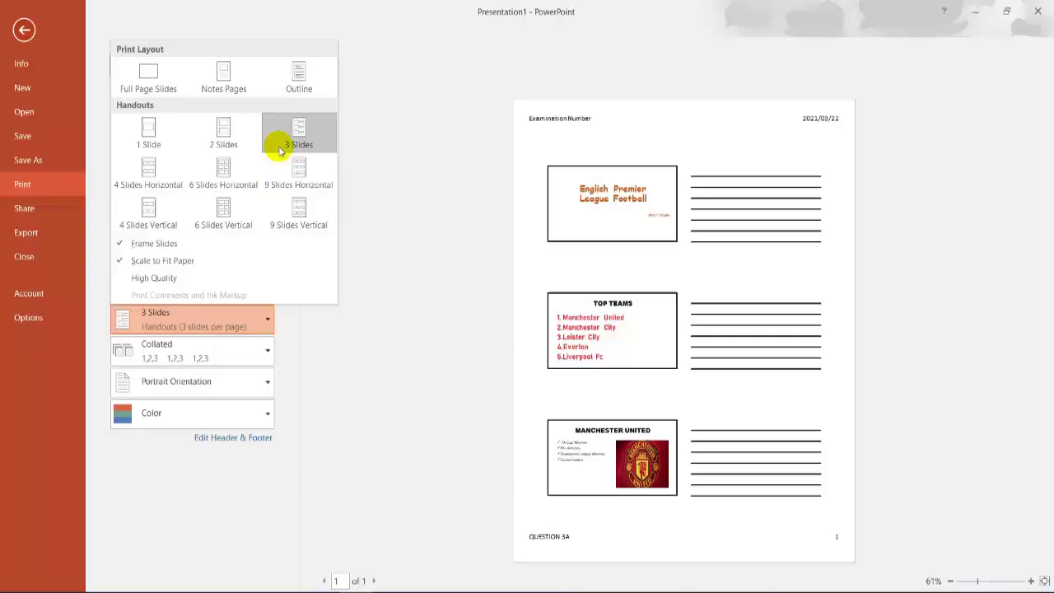
{"action": "left_click", "coordinate": [149, 82]}
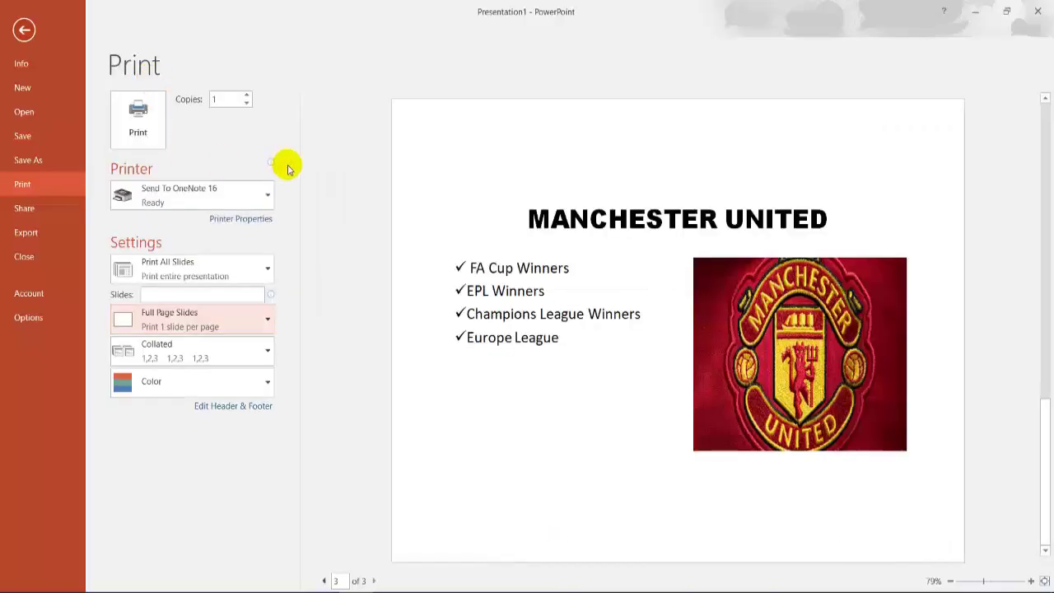
{"action": "left_click", "coordinate": [25, 31]}
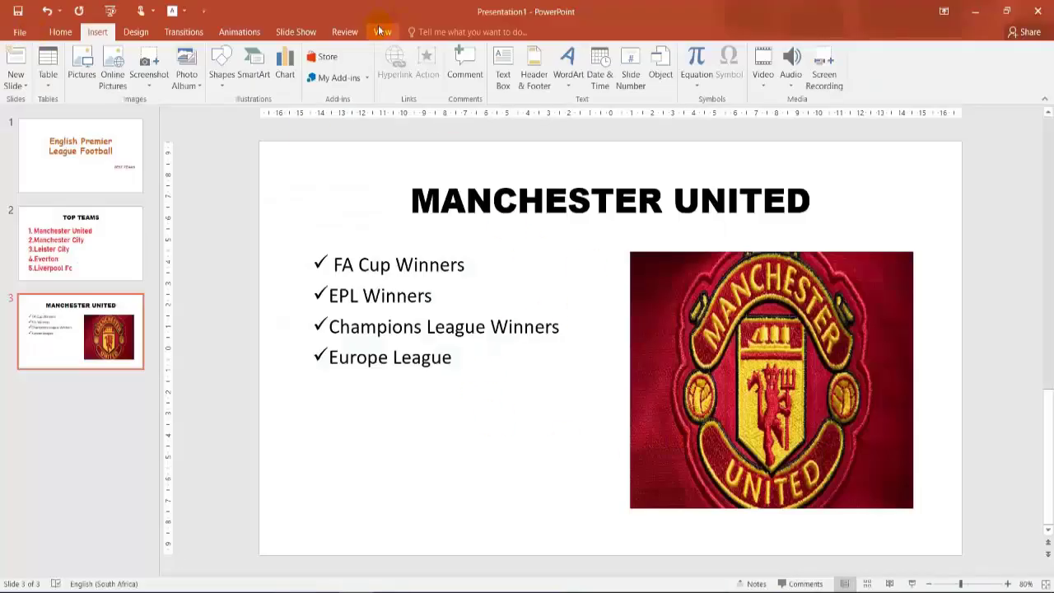
Apply the pale green theme with curved grass blades and a red arrow to the whole presentation.
{"action": "left_click", "coordinate": [136, 32]}
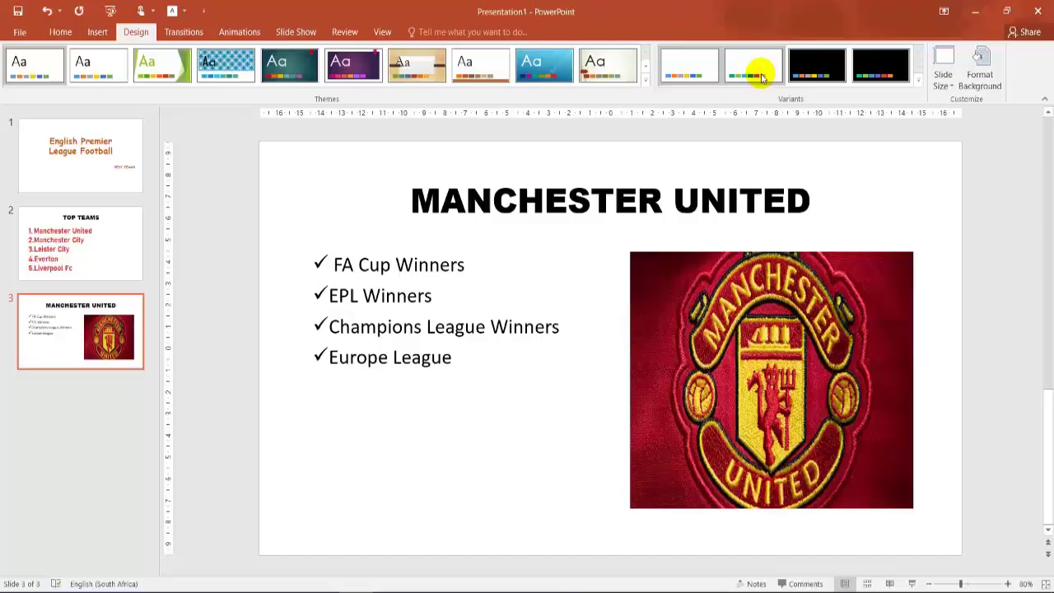
{"action": "left_click", "coordinate": [646, 82]}
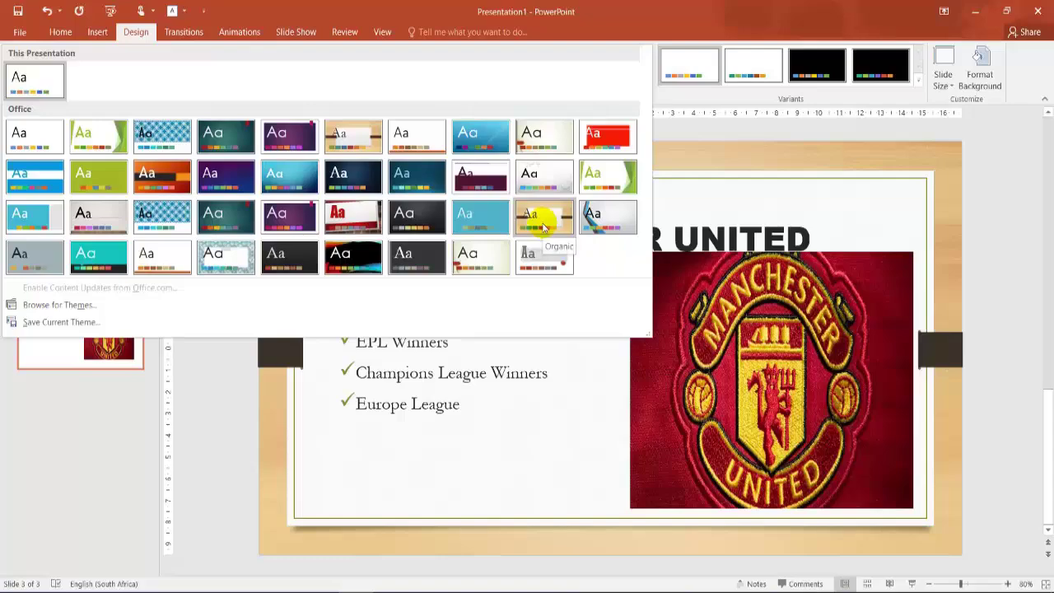
{"action": "left_click", "coordinate": [540, 139]}
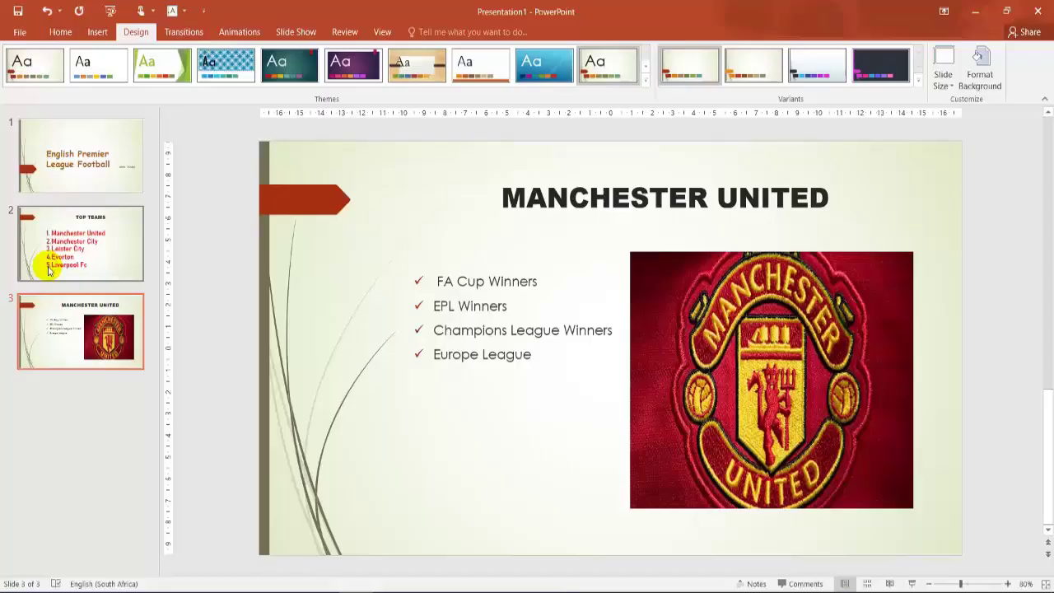
Check the new theme on all three slides and look at the color and font options among its variants.
{"action": "left_click", "coordinate": [62, 166]}
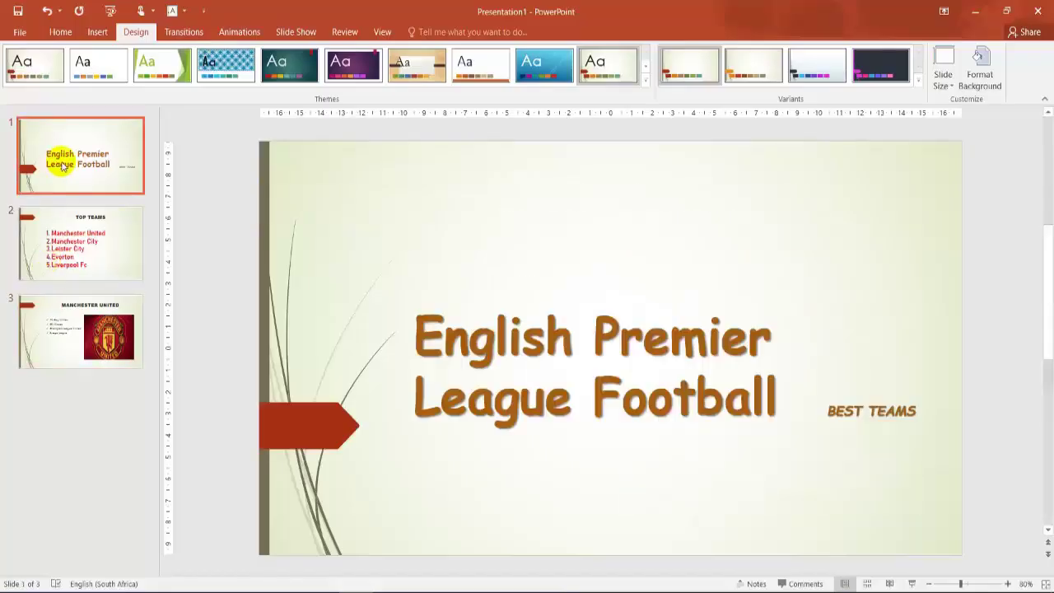
{"action": "left_click", "coordinate": [29, 247]}
{"action": "key", "text": "Up"}
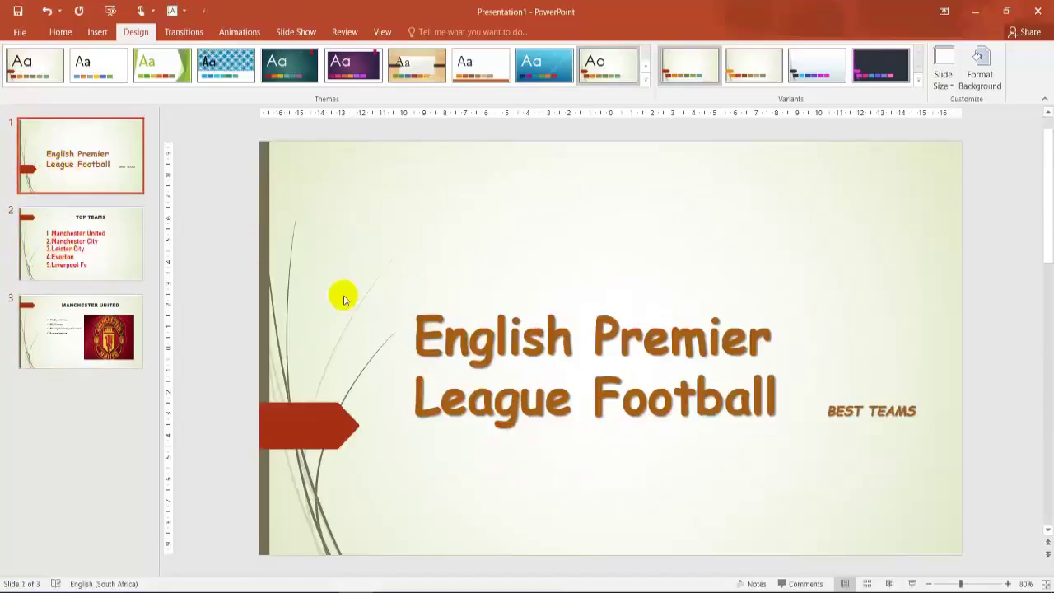
{"action": "left_click", "coordinate": [593, 379]}
{"action": "left_click", "coordinate": [57, 258]}
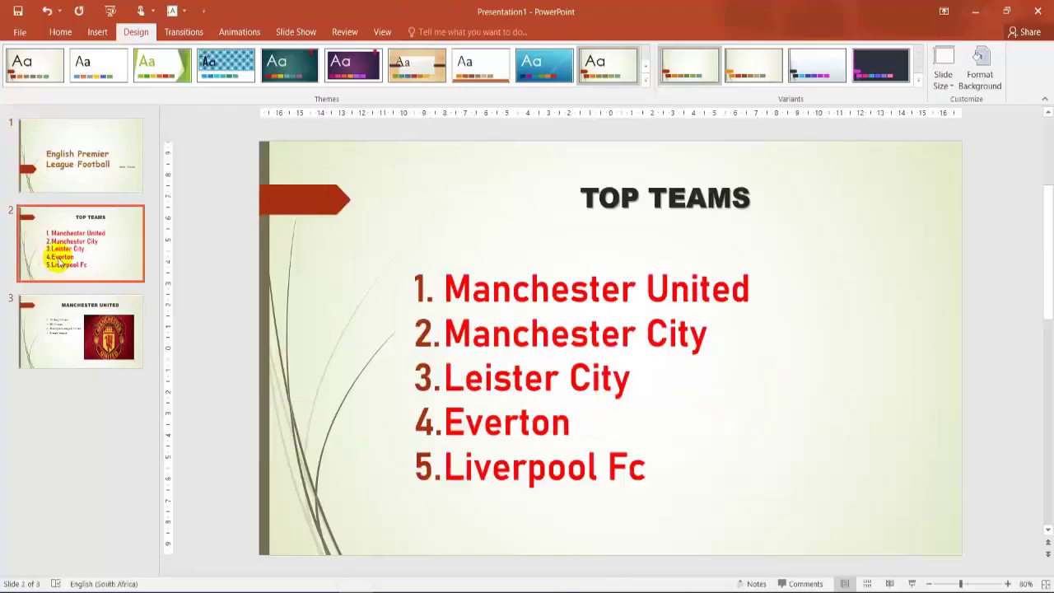
{"action": "left_click", "coordinate": [60, 342]}
{"action": "left_click", "coordinate": [52, 155]}
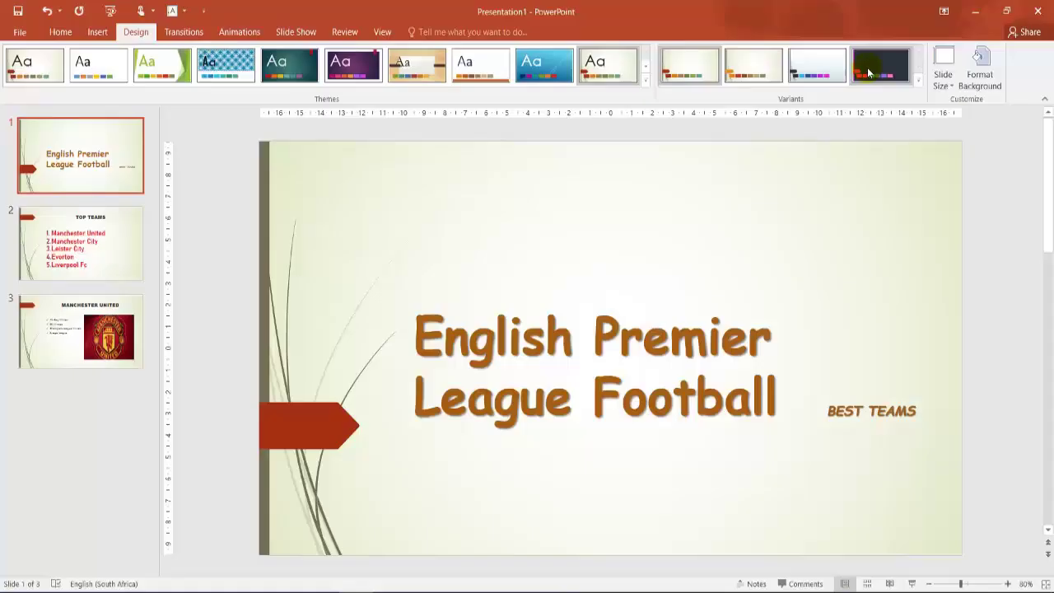
{"action": "left_click", "coordinate": [919, 86]}
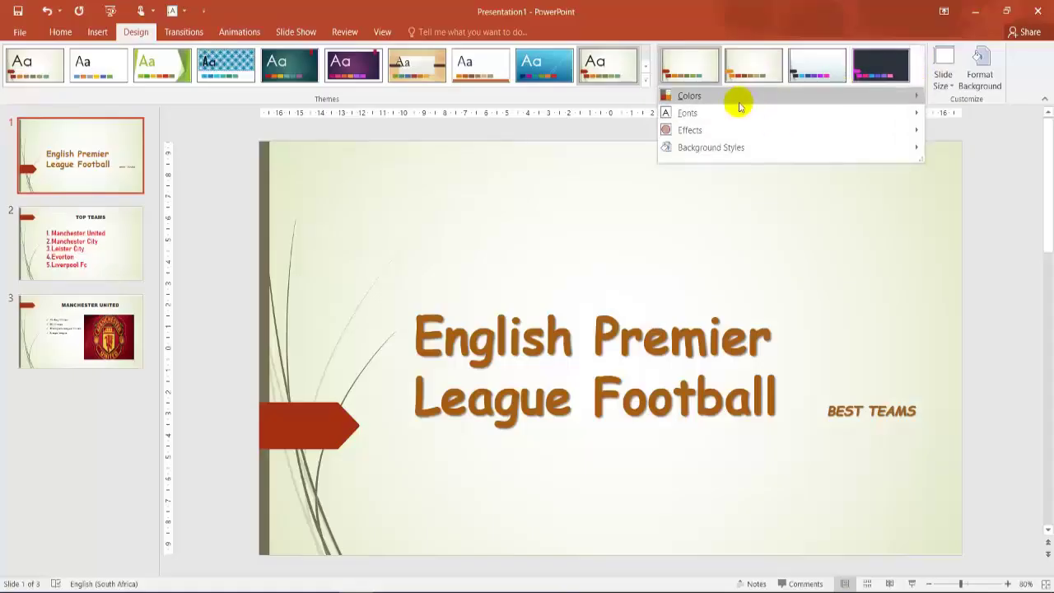
{"action": "mouse_move", "coordinate": [710, 98]}
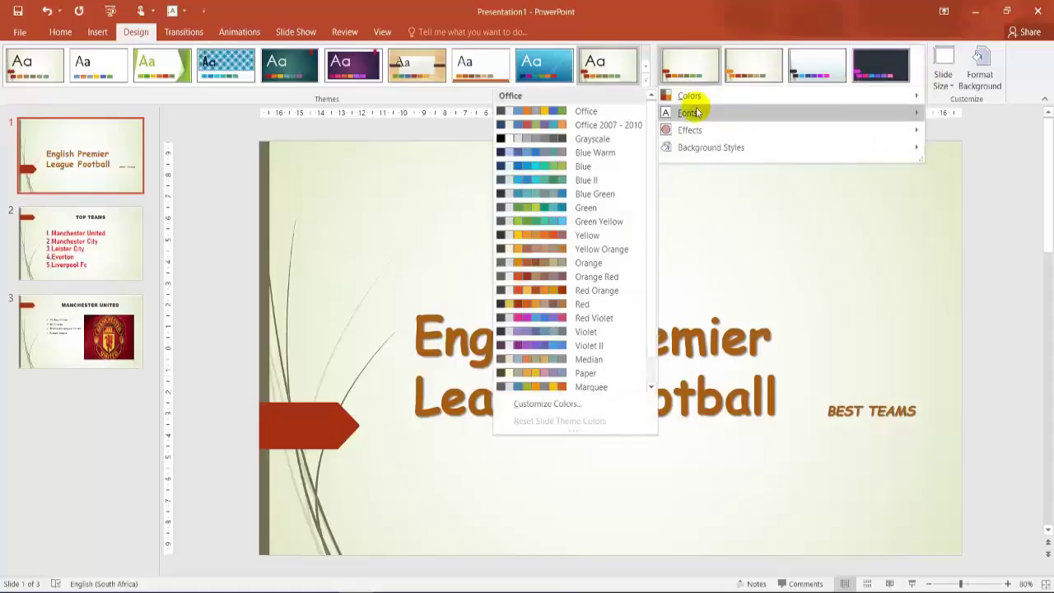
{"action": "mouse_move", "coordinate": [690, 115]}
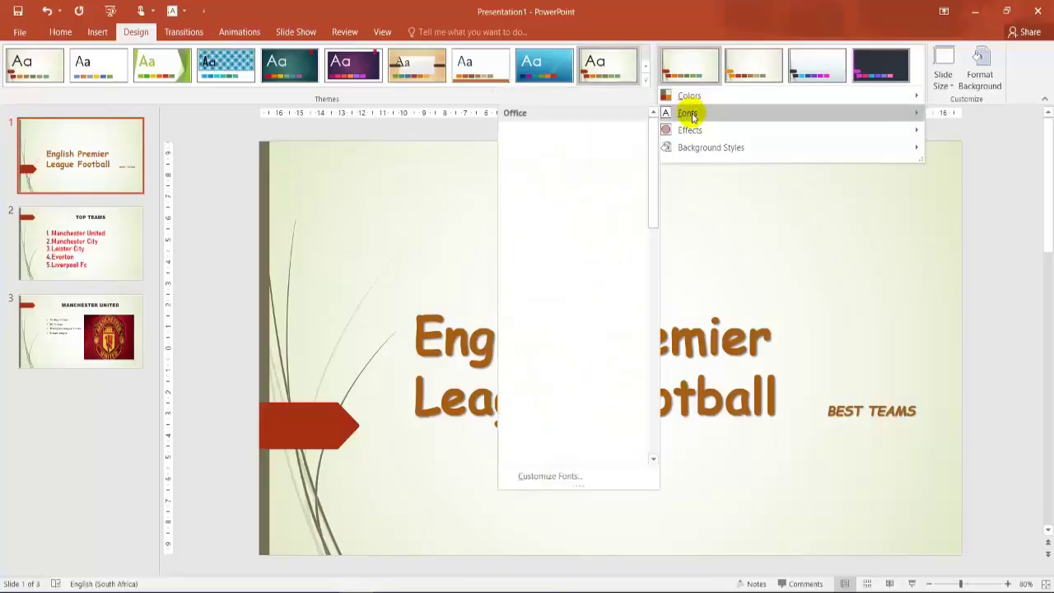
{"action": "left_click", "coordinate": [760, 254]}
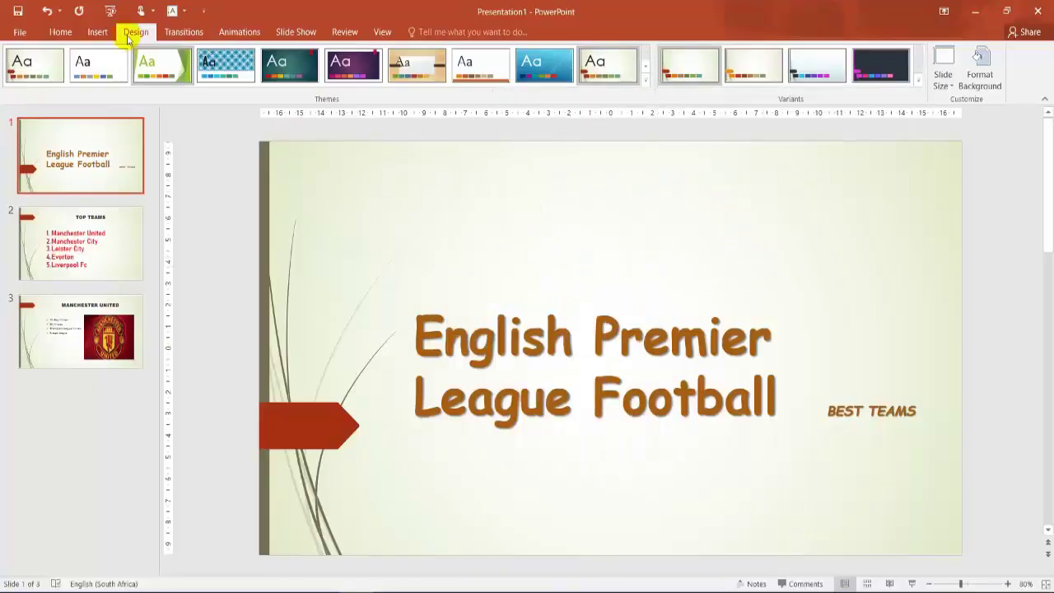
Apply the Appear entrance animation to the "English Premier League Football" title and show the Animation Pane.
{"action": "left_click", "coordinate": [237, 33]}
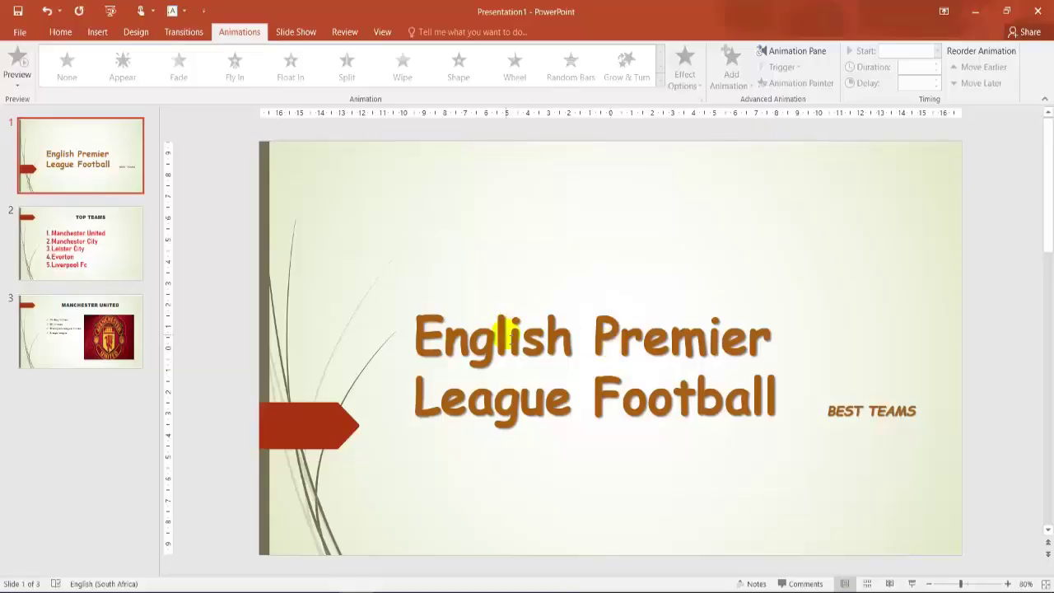
{"action": "left_click", "coordinate": [405, 348]}
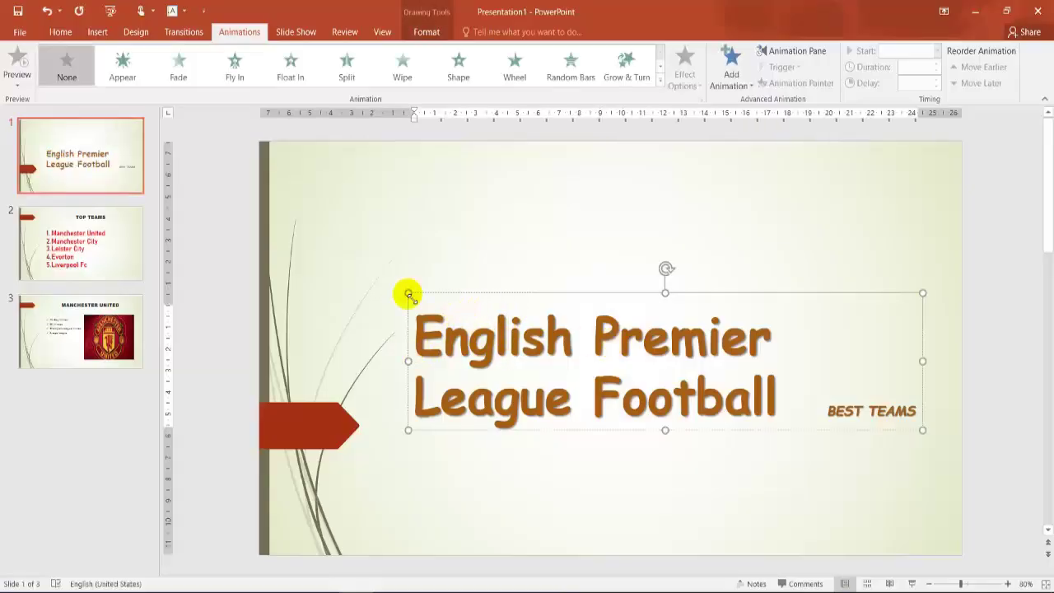
{"action": "left_click", "coordinate": [121, 66]}
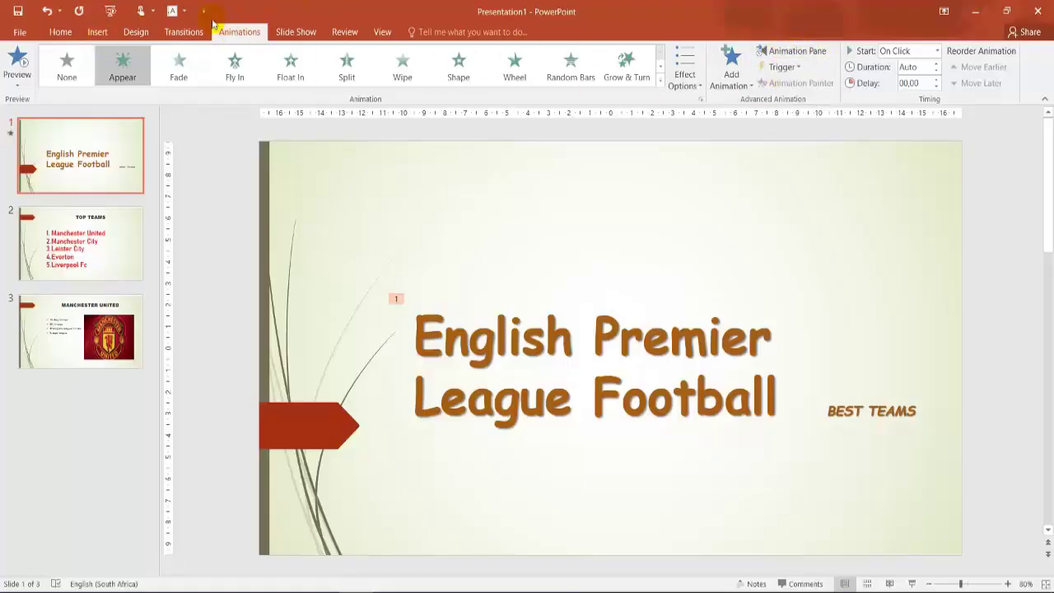
{"action": "left_click", "coordinate": [796, 51]}
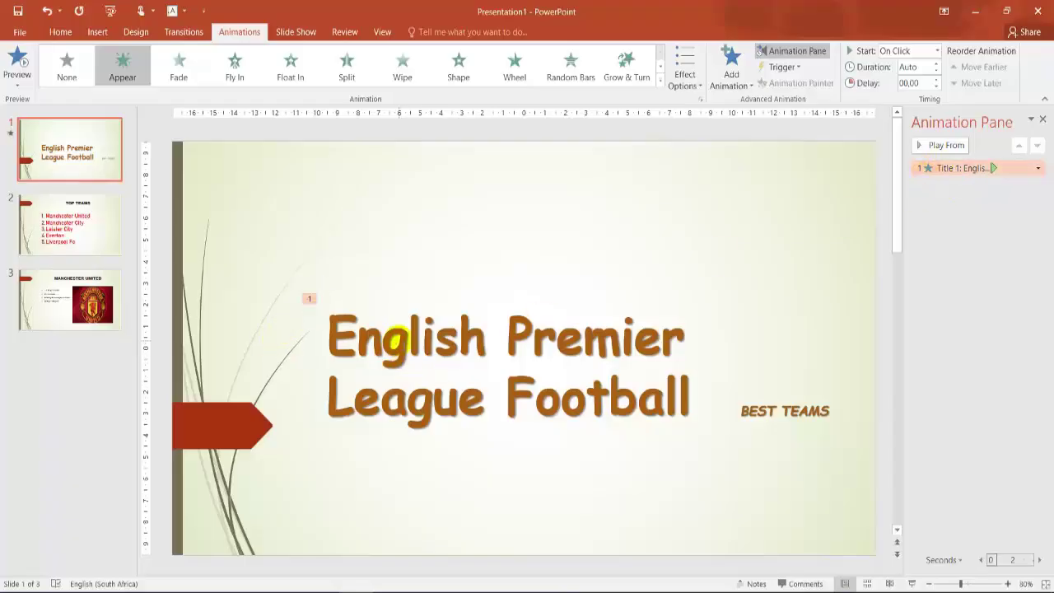
{"action": "left_click", "coordinate": [397, 340]}
{"action": "left_click", "coordinate": [486, 239]}
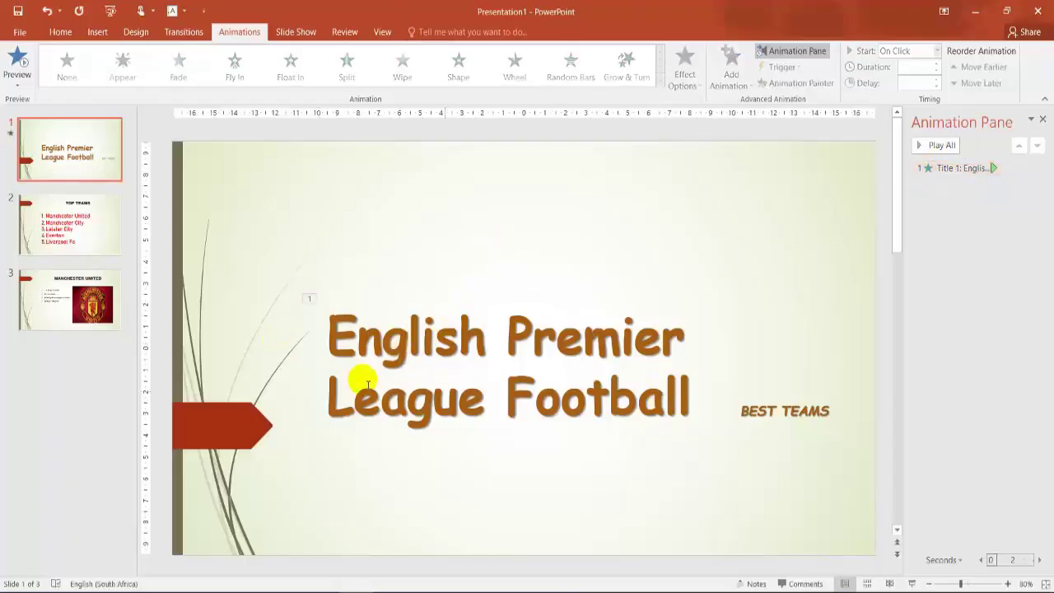
Apply the Fly In entrance animation to the "TOP TEAMS" title on slide 2.
{"action": "left_click", "coordinate": [41, 210]}
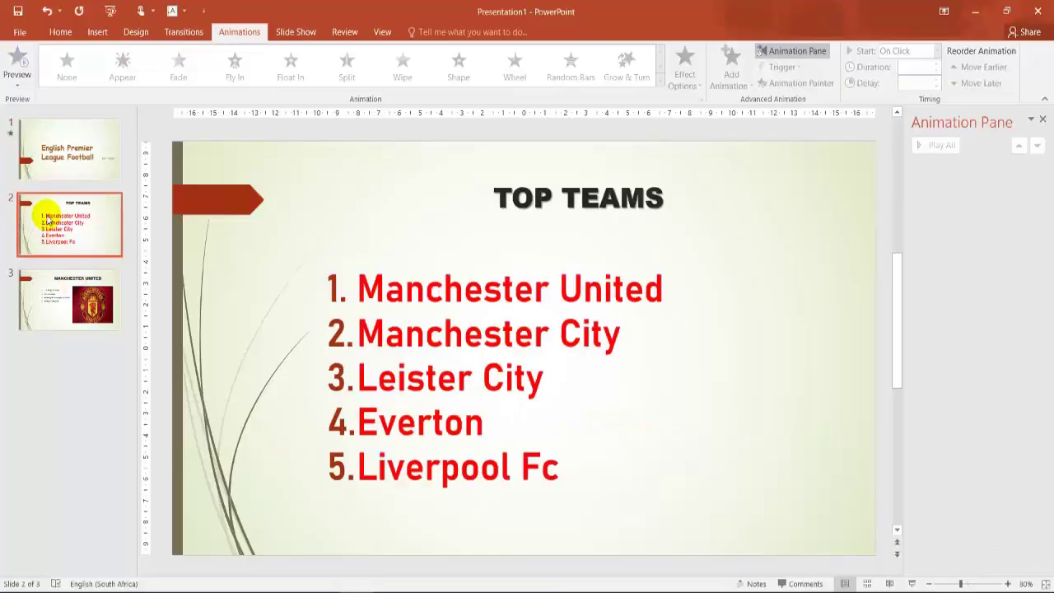
{"action": "left_click", "coordinate": [516, 202]}
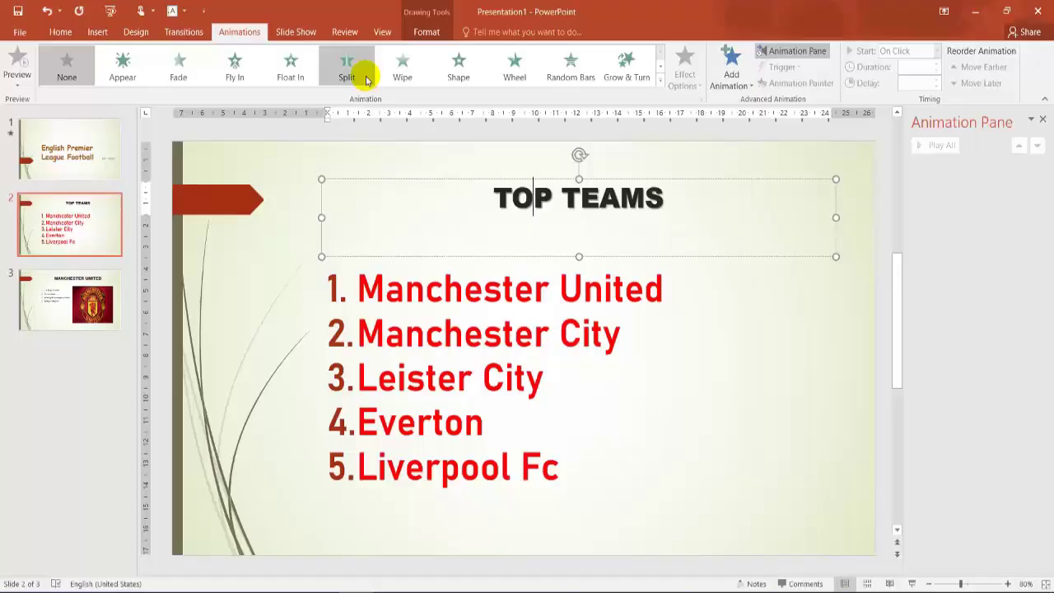
{"action": "left_click", "coordinate": [661, 79]}
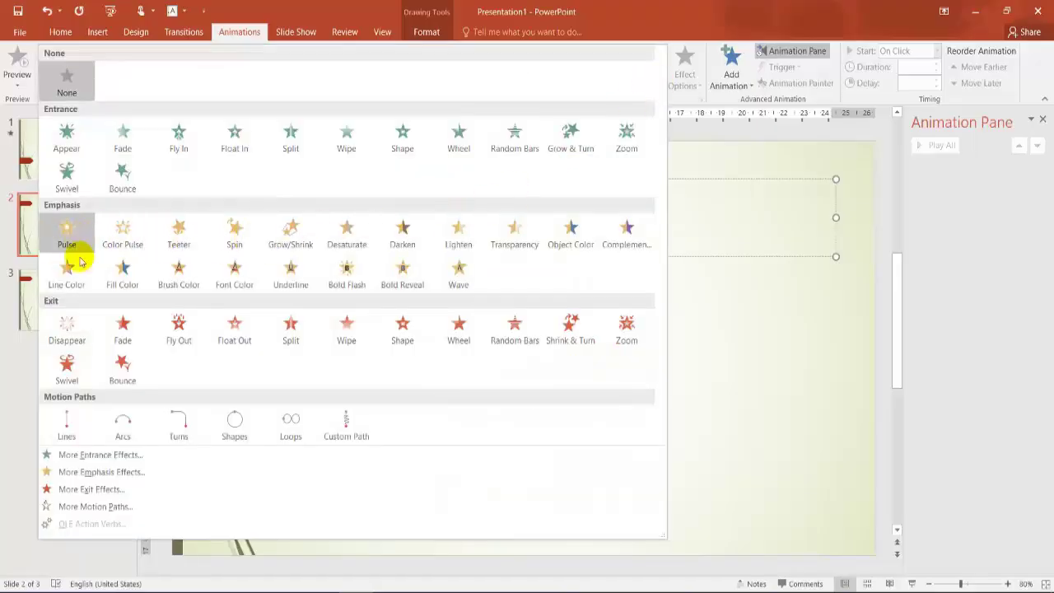
{"action": "left_click", "coordinate": [187, 145]}
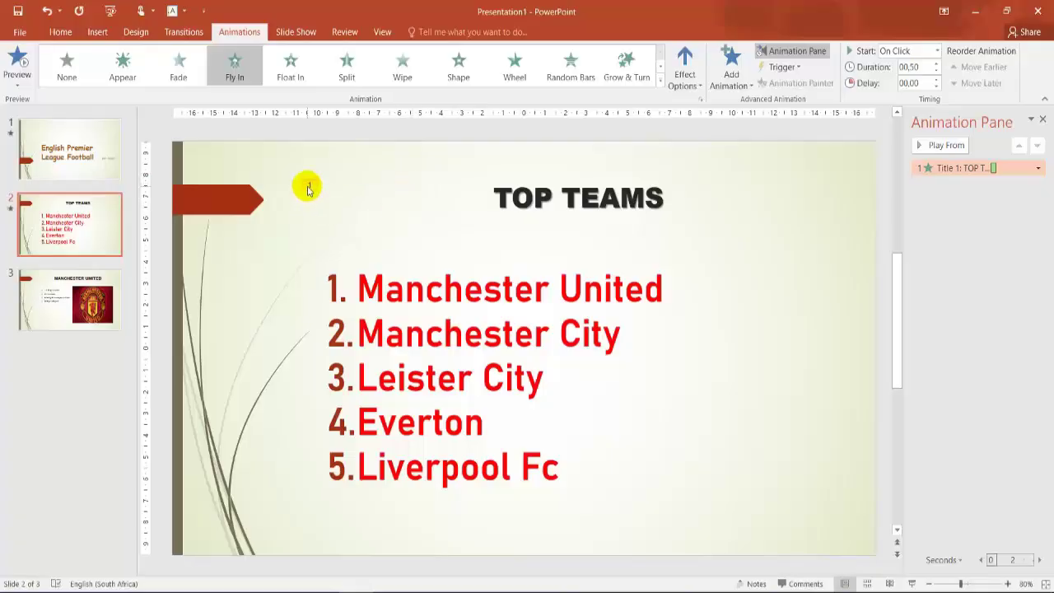
Apply the Darken emphasis animation to the numbered team list on slide 2.
{"action": "left_click", "coordinate": [403, 289]}
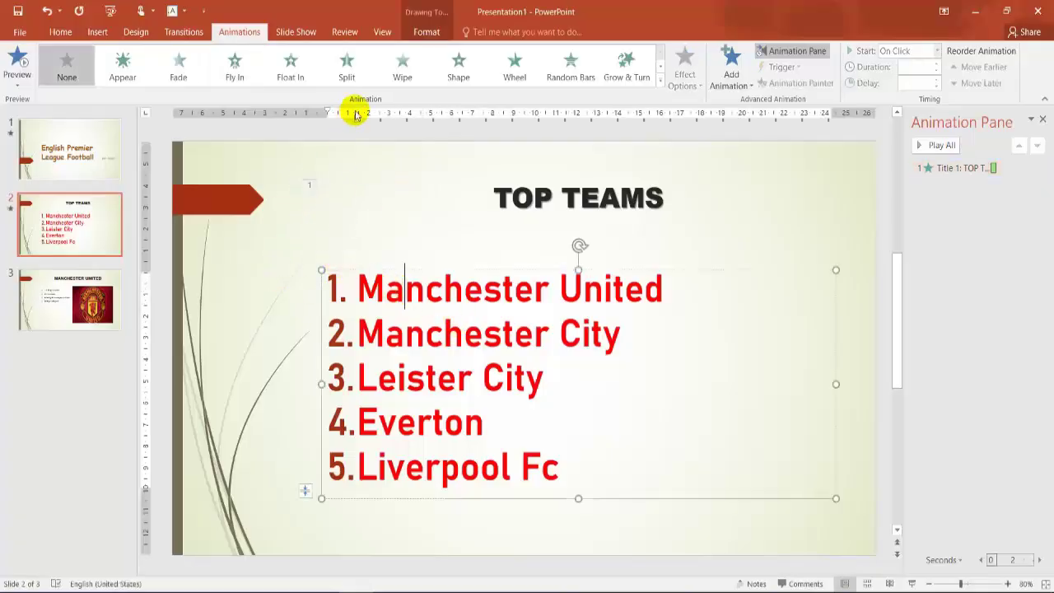
{"action": "left_click", "coordinate": [658, 81]}
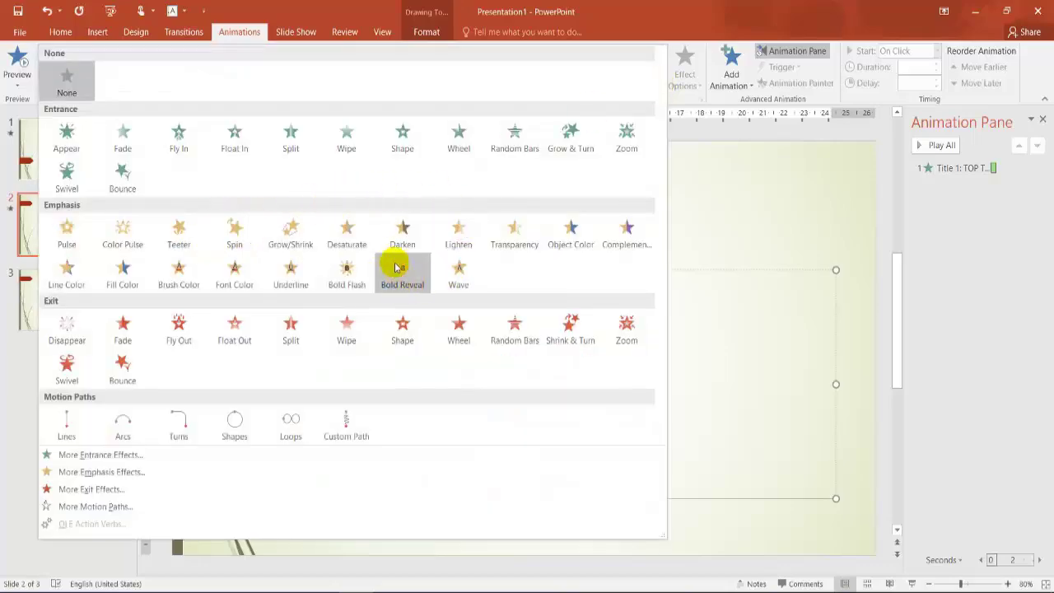
{"action": "left_click", "coordinate": [400, 233]}
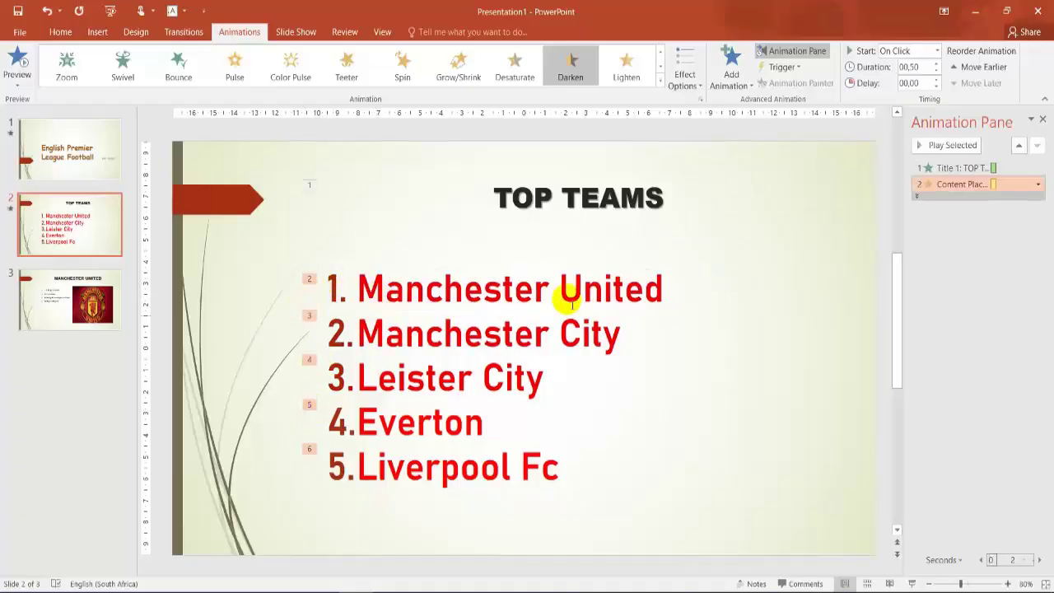
Apply the Random Bars entrance animation to the "MANCHESTER UNITED" title on slide 3.
{"action": "left_click", "coordinate": [38, 290]}
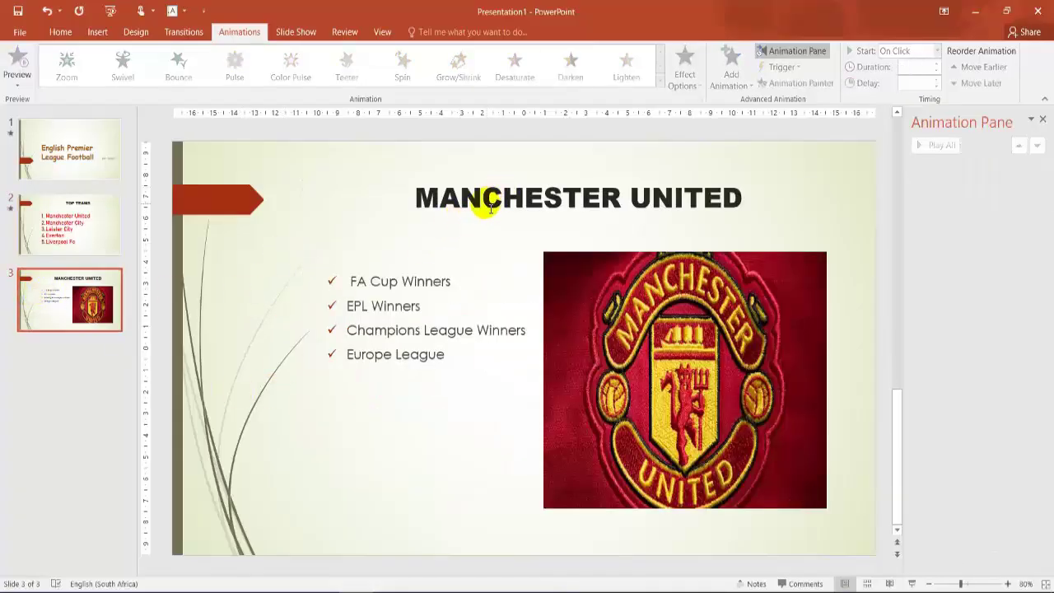
{"action": "left_click", "coordinate": [462, 201]}
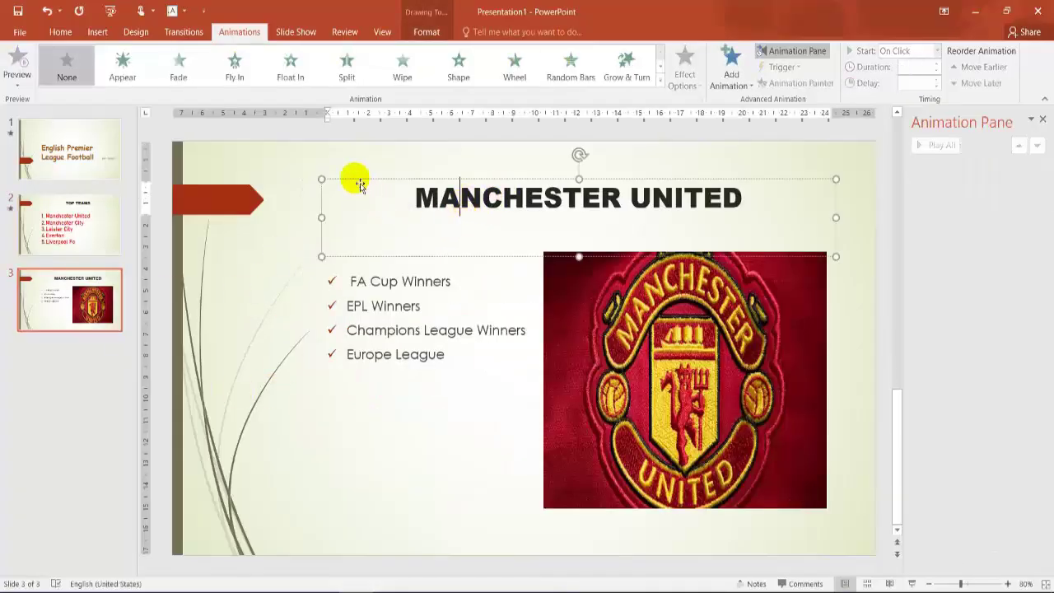
{"action": "left_click", "coordinate": [661, 84]}
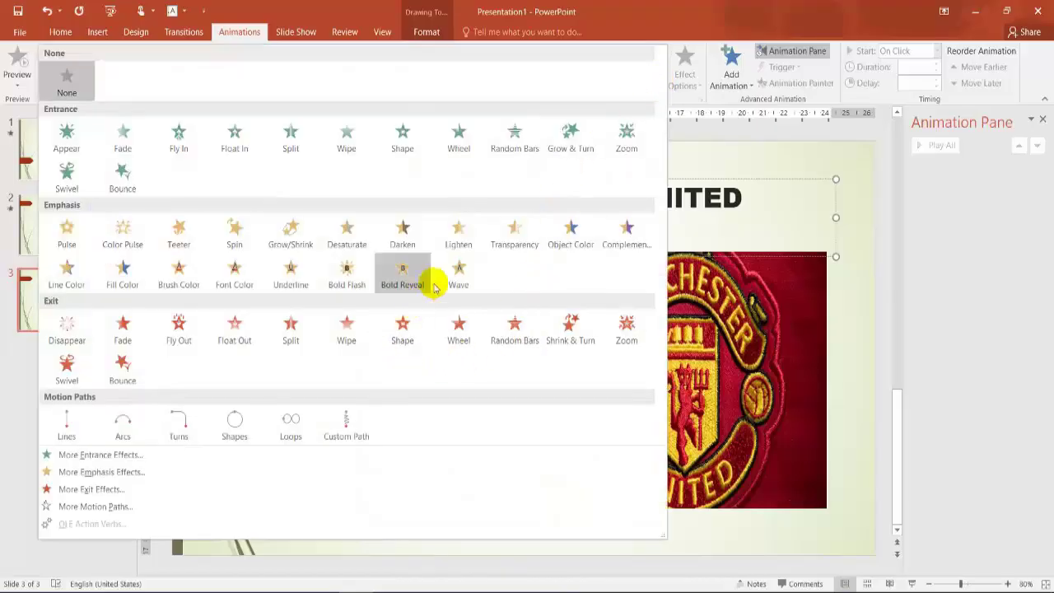
{"action": "left_click", "coordinate": [513, 140]}
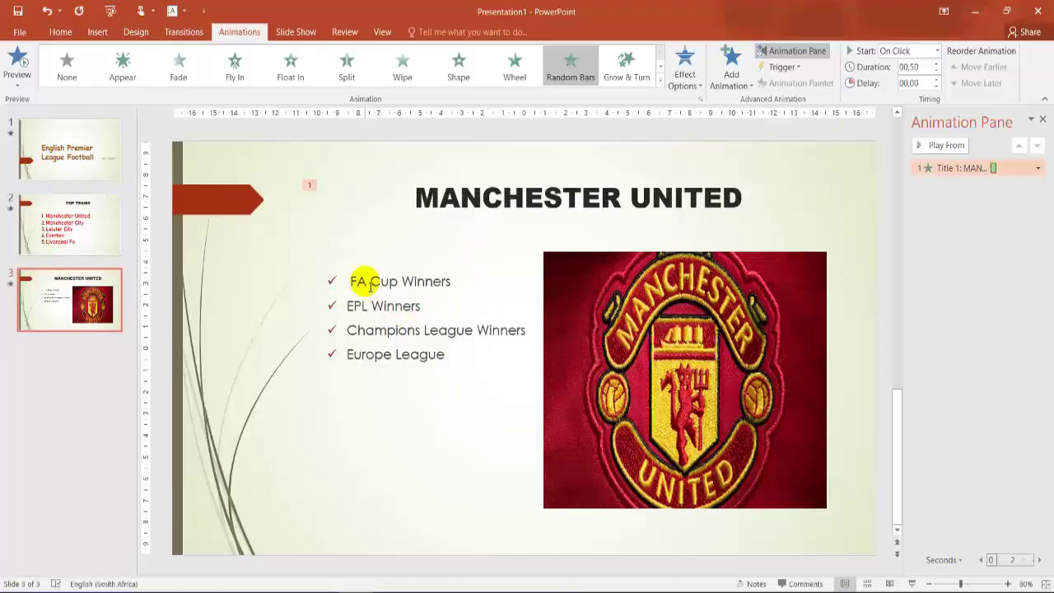
Try the Grow & Turn entrance on slide 3's bulleted winners list, and replace it with the Fly Out exit animation.
{"action": "left_click", "coordinate": [345, 285]}
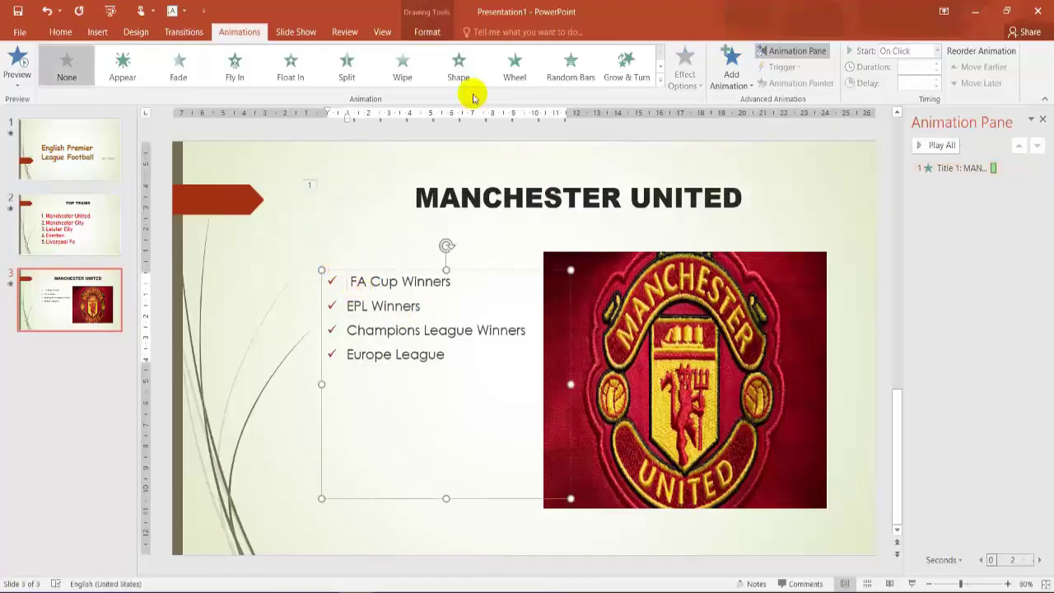
{"action": "left_click", "coordinate": [625, 78]}
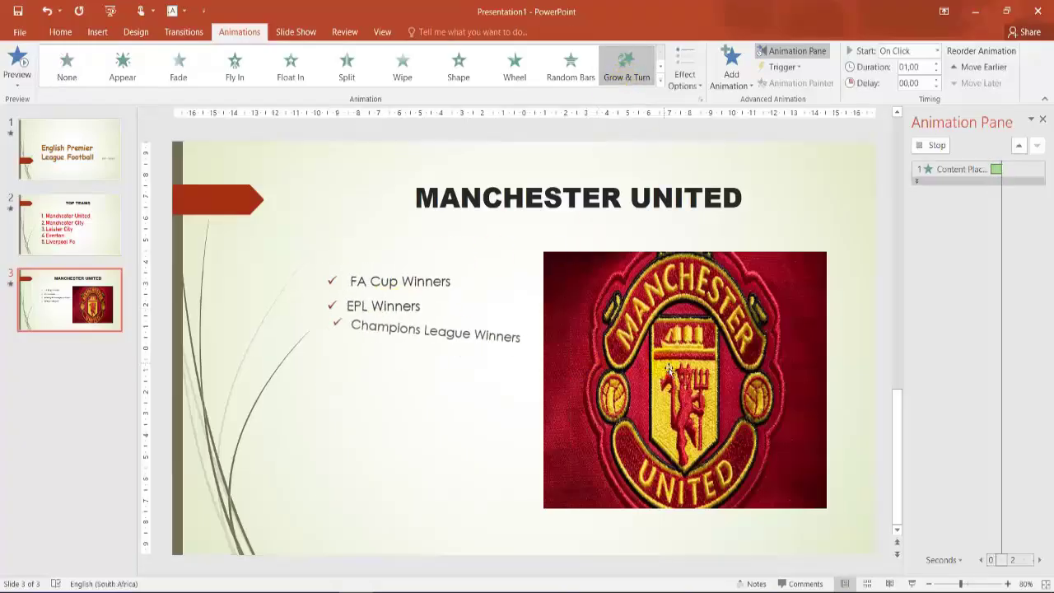
{"action": "left_click", "coordinate": [660, 81]}
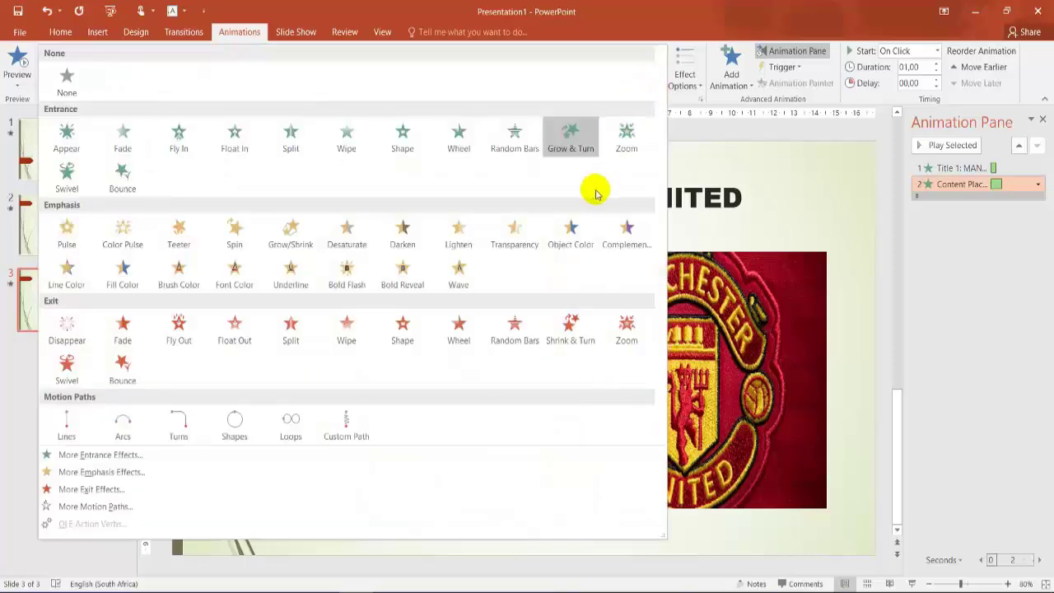
{"action": "left_click", "coordinate": [178, 337]}
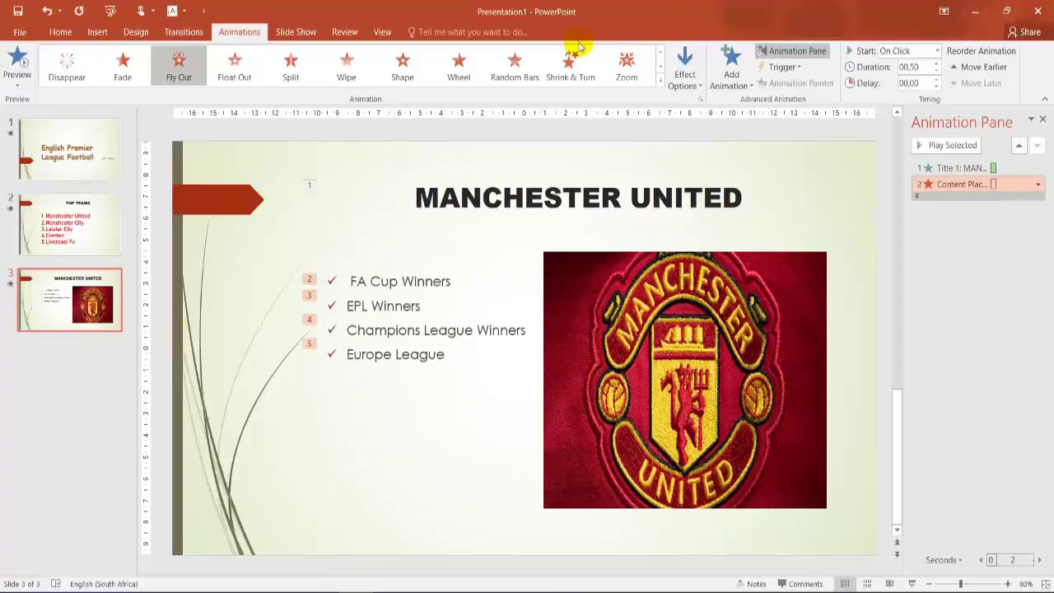
Apply the Zoom exit animation to the Manchester United crest picture on slide 3.
{"action": "left_click", "coordinate": [660, 79]}
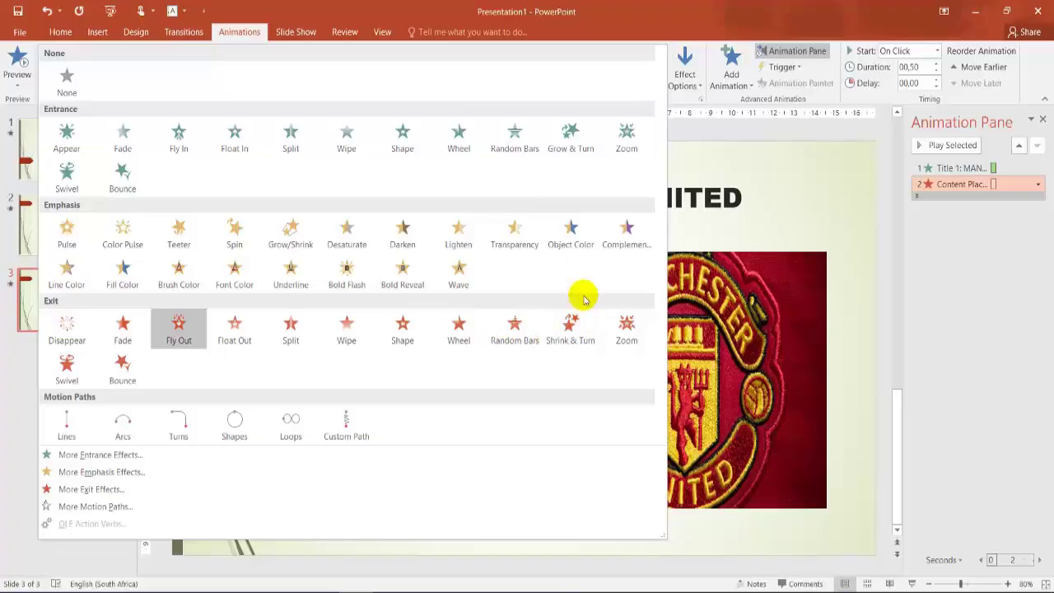
{"action": "left_click", "coordinate": [734, 339]}
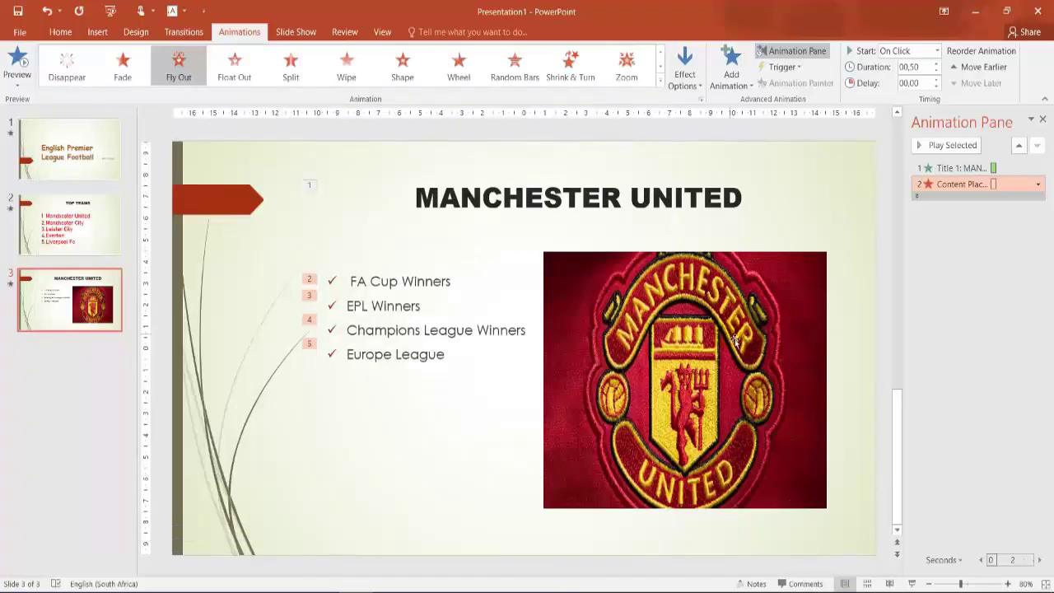
{"action": "left_click", "coordinate": [709, 341]}
{"action": "left_click", "coordinate": [660, 77]}
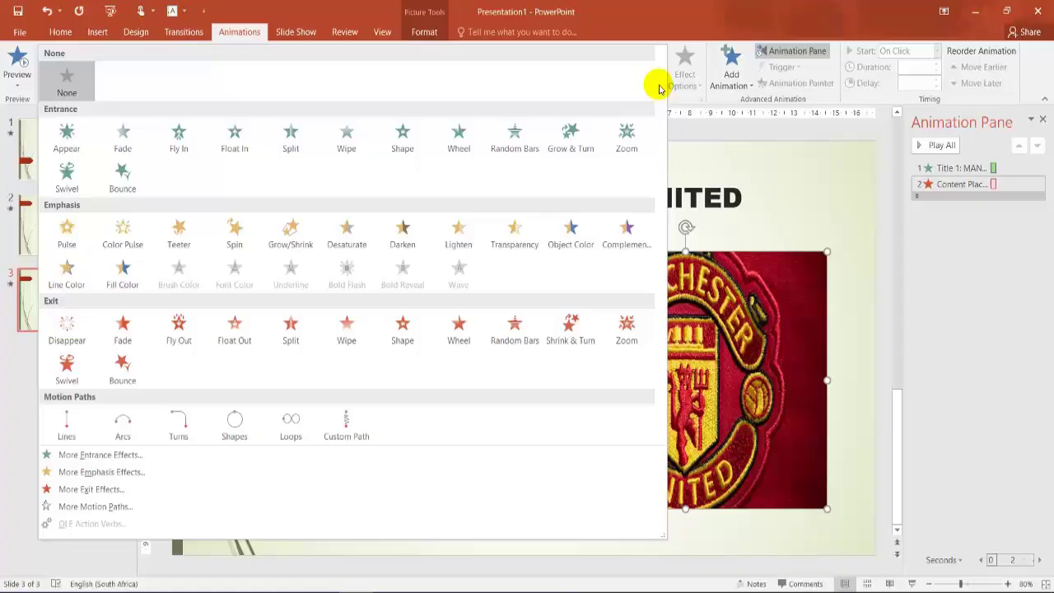
{"action": "left_click", "coordinate": [628, 335]}
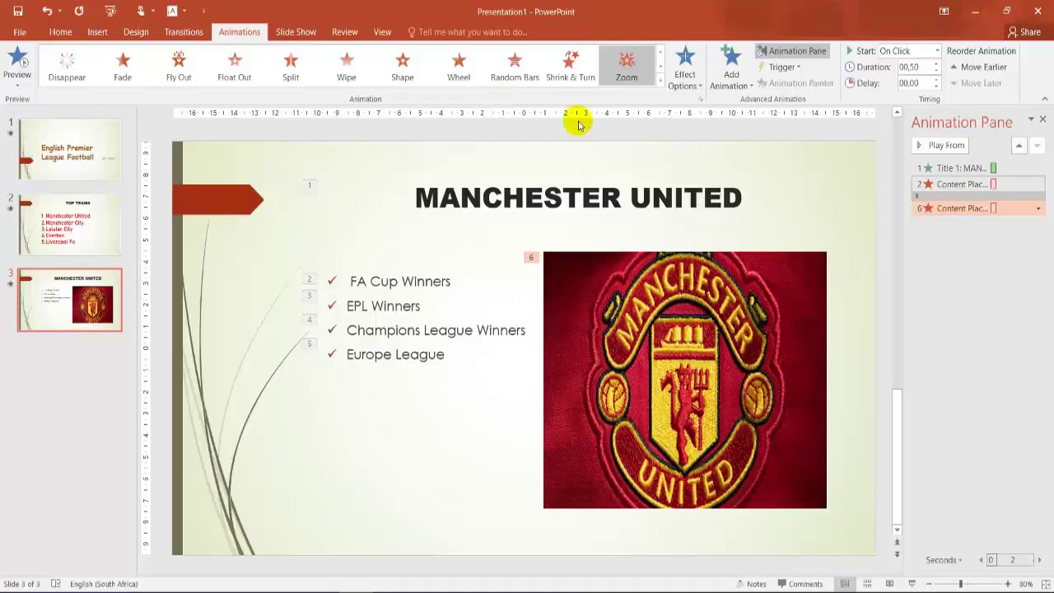
Bring up the slide show options for the presentation.
{"action": "left_click", "coordinate": [295, 33]}
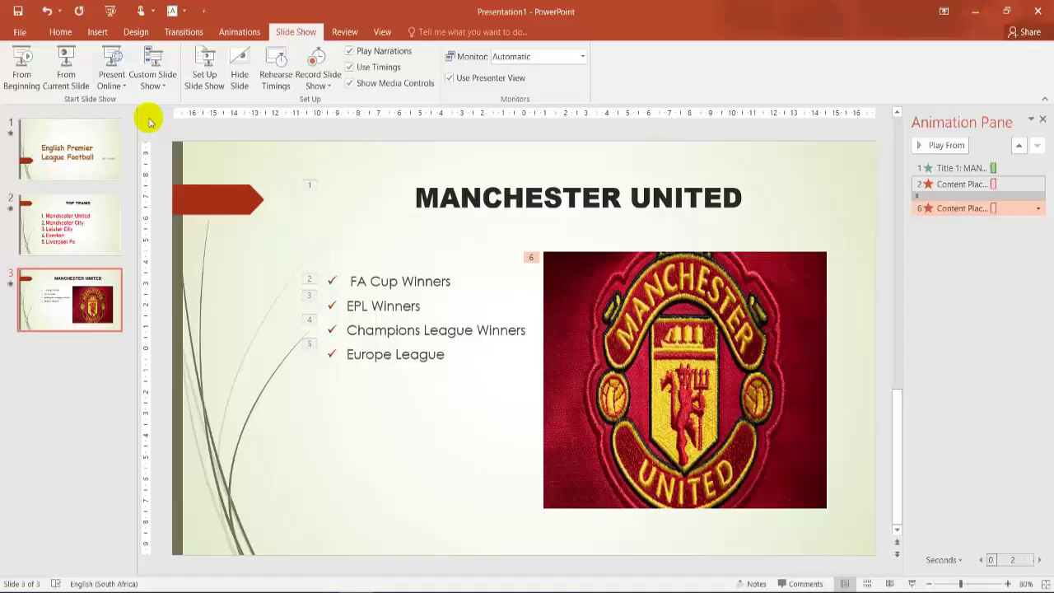